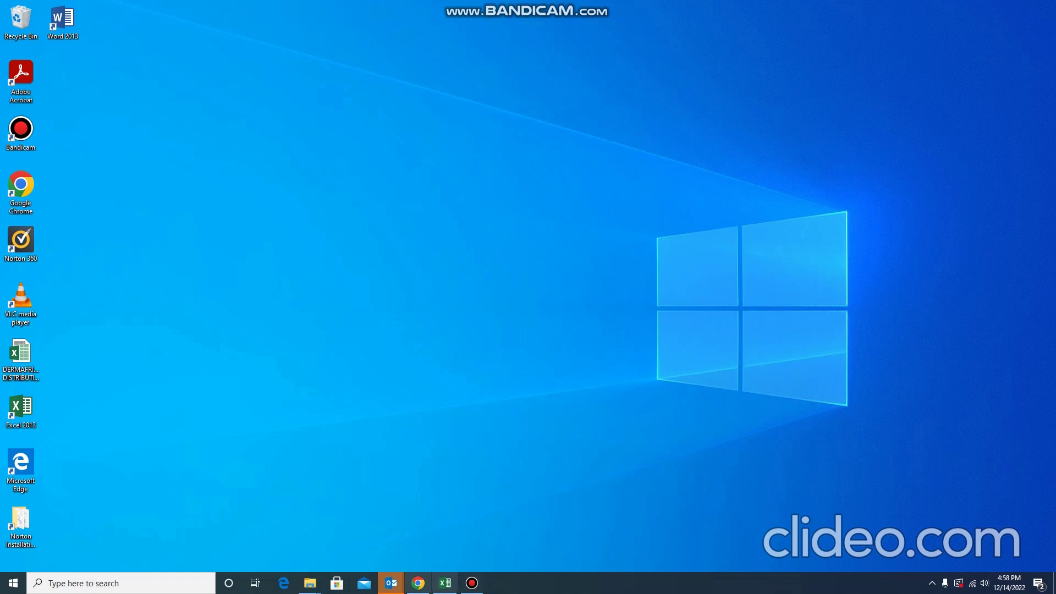
Restore Chrome from the taskbar, showing the Google Drive My Drive tab.
left_click(418, 583)
left_click(427, 10)
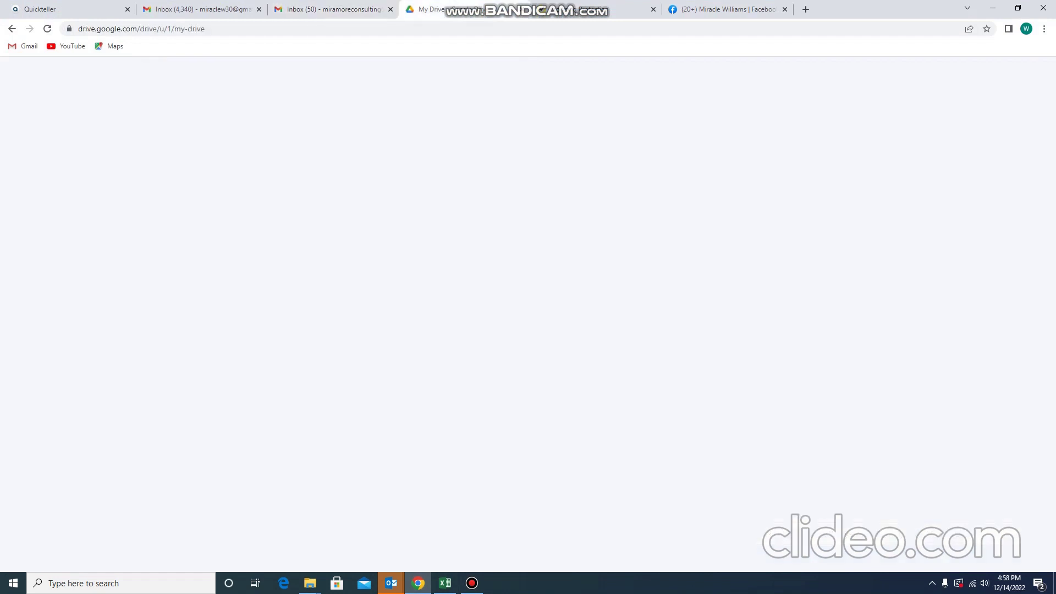
left_click(806, 10)
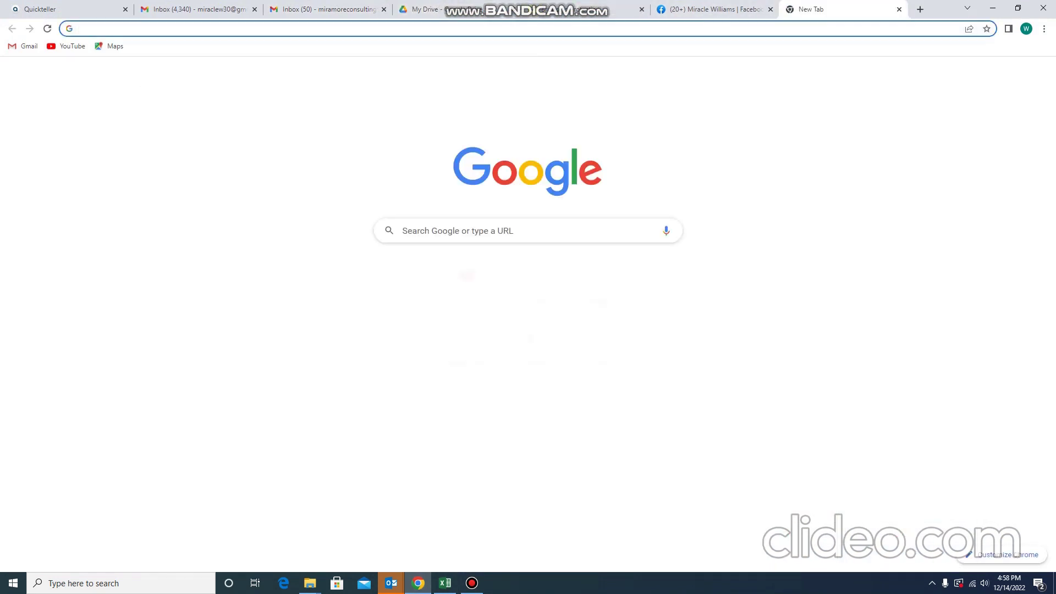
type("WWW.")
type(".")
type("MYSQ")
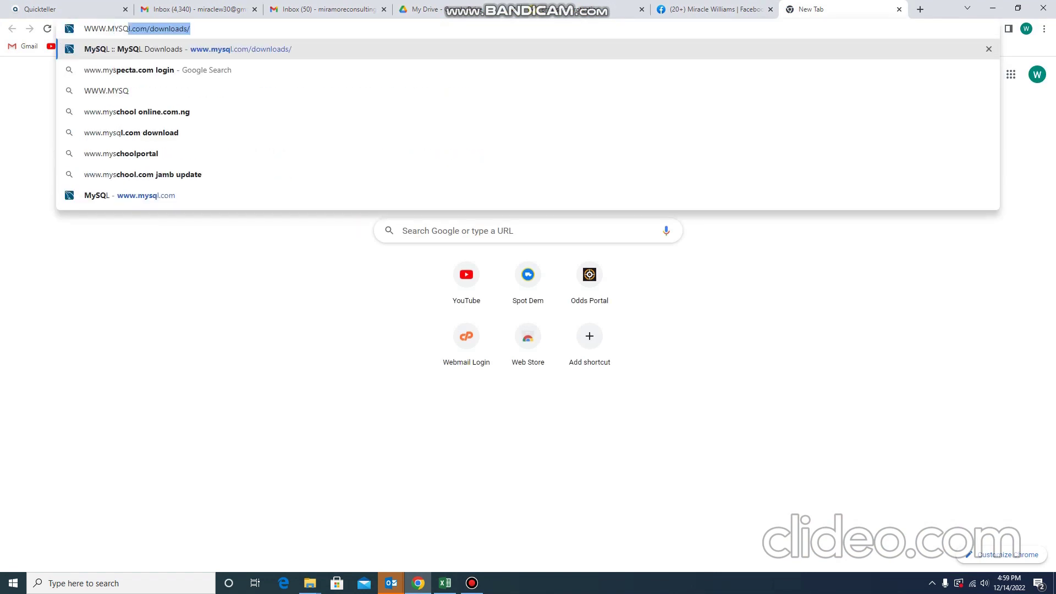
type("L.COM")
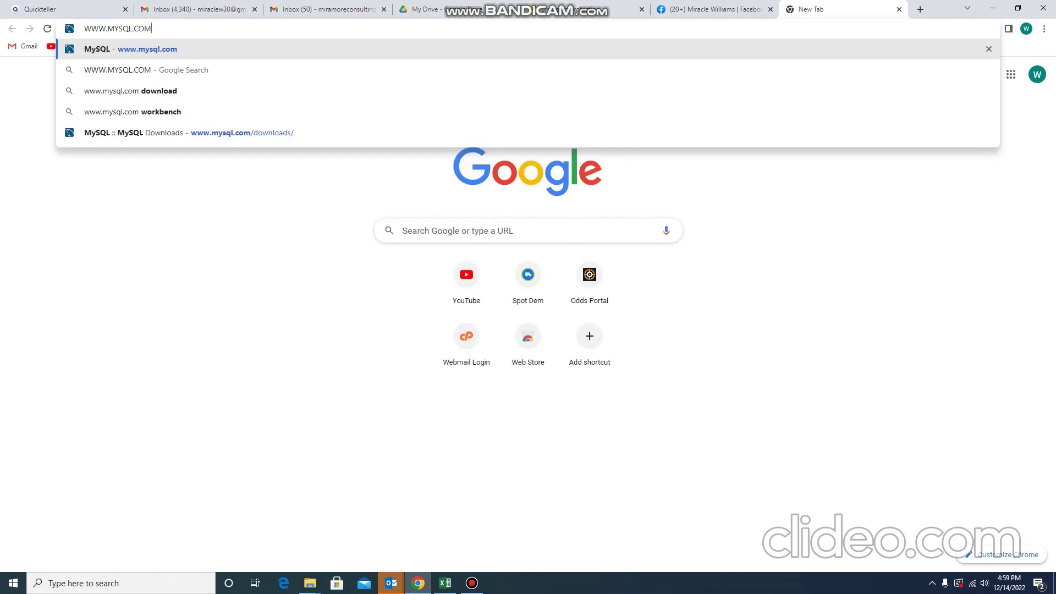
key("Return")
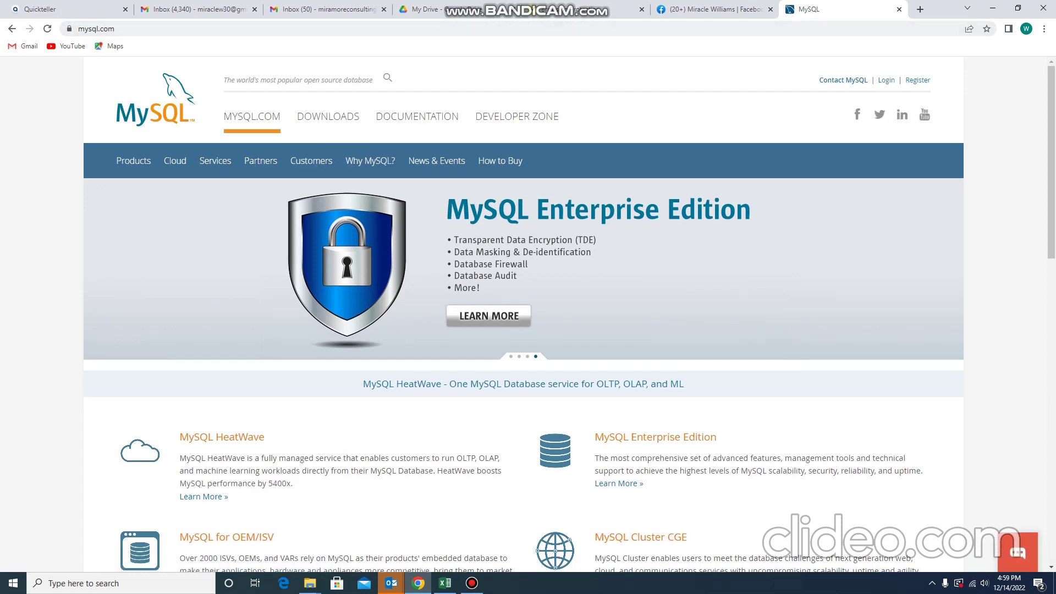
Navigate Downloads, then MySQL Community (GPL) Downloads, then MySQL Installer for Windows.
left_click(328, 117)
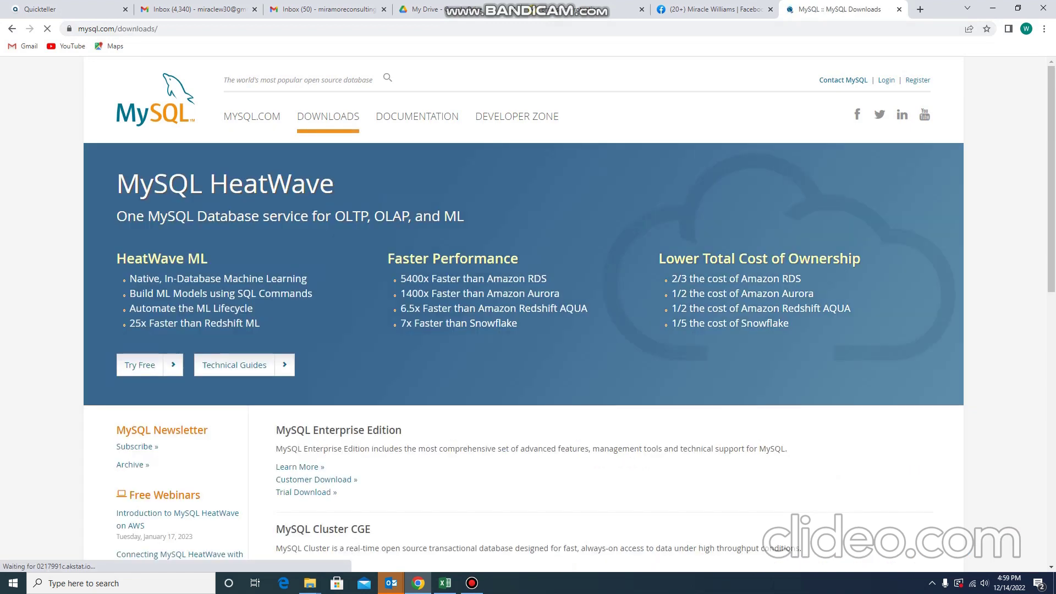
scroll(523, 313, "down", 7)
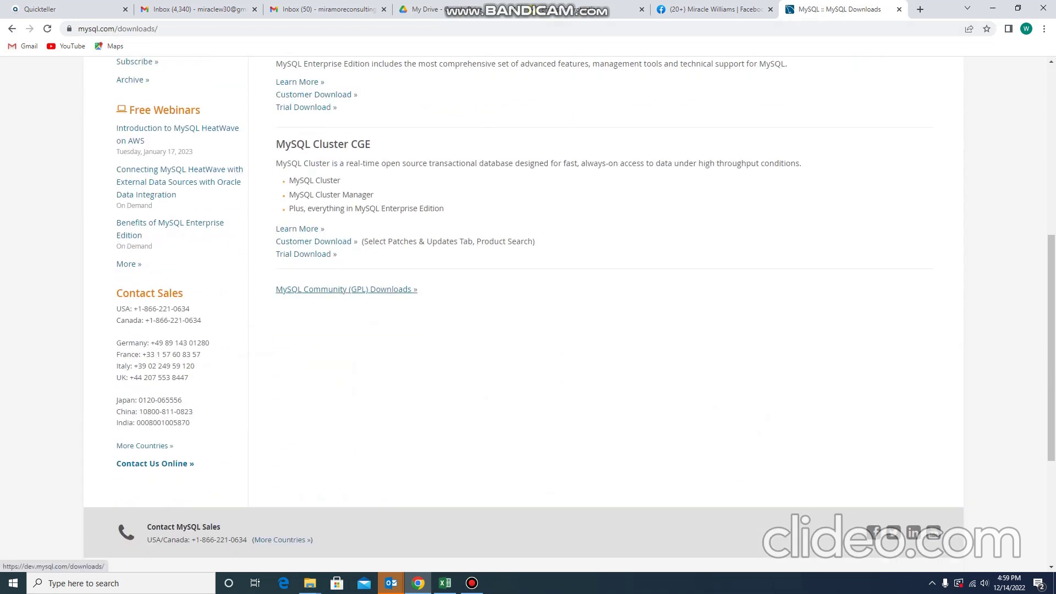
left_click(346, 289)
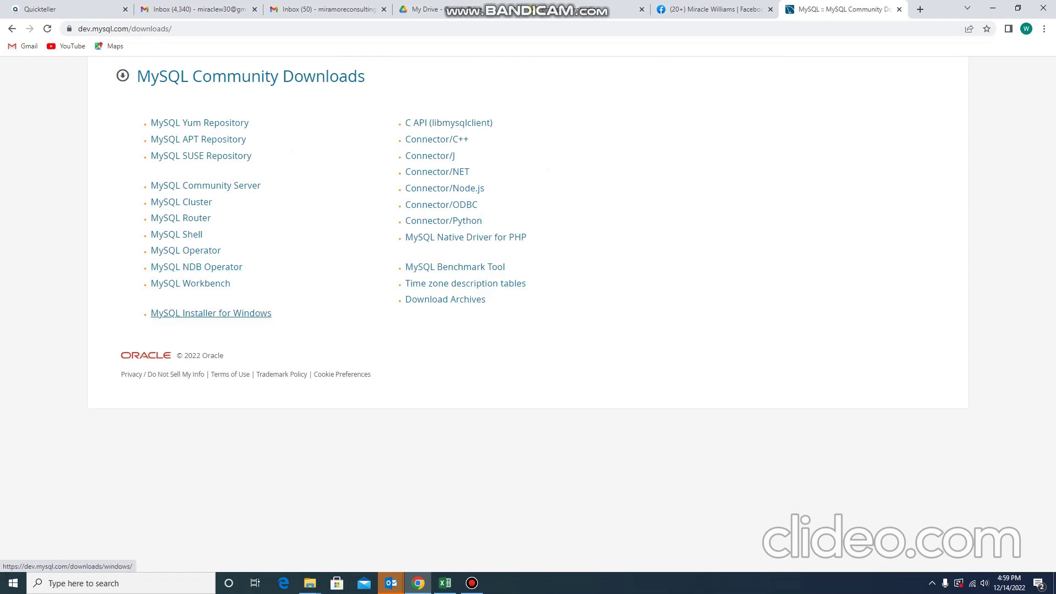
left_click(211, 313)
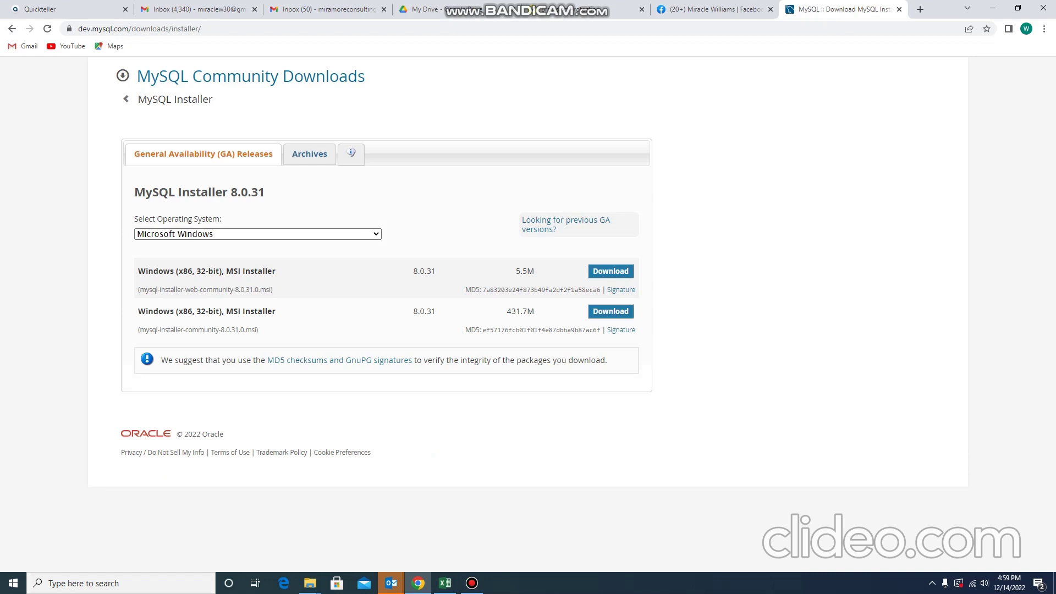
Keep Microsoft Windows as the OS and download the 431.7M MSI installer.
left_click(257, 235)
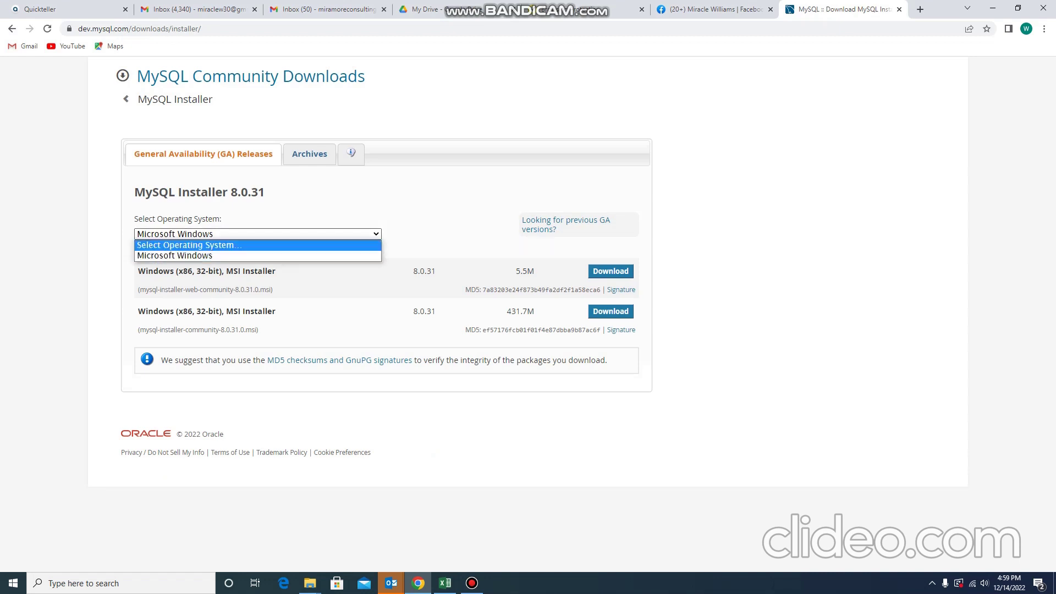
left_click(258, 234)
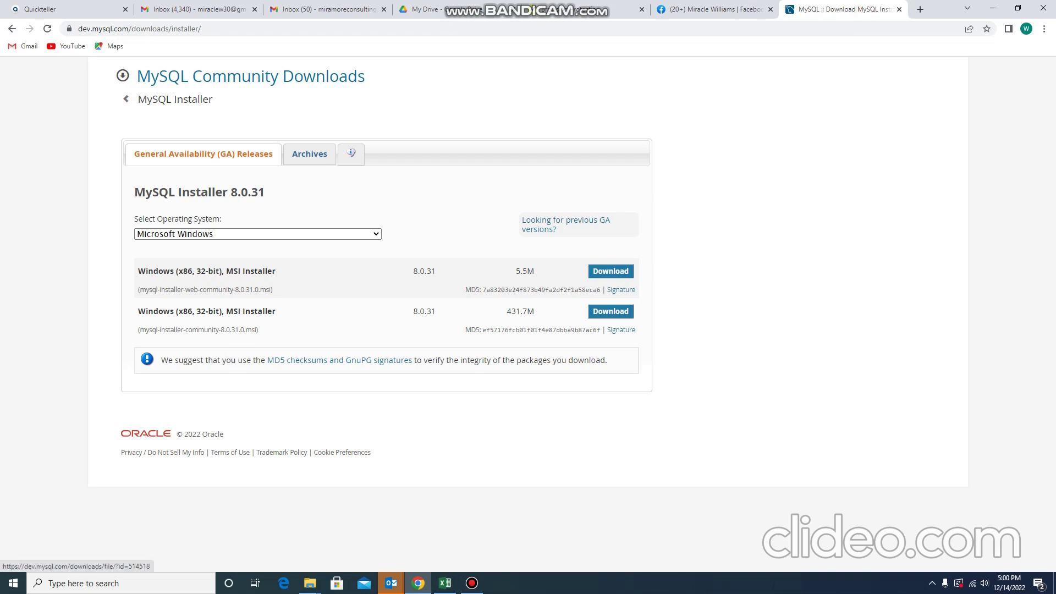
left_click(611, 312)
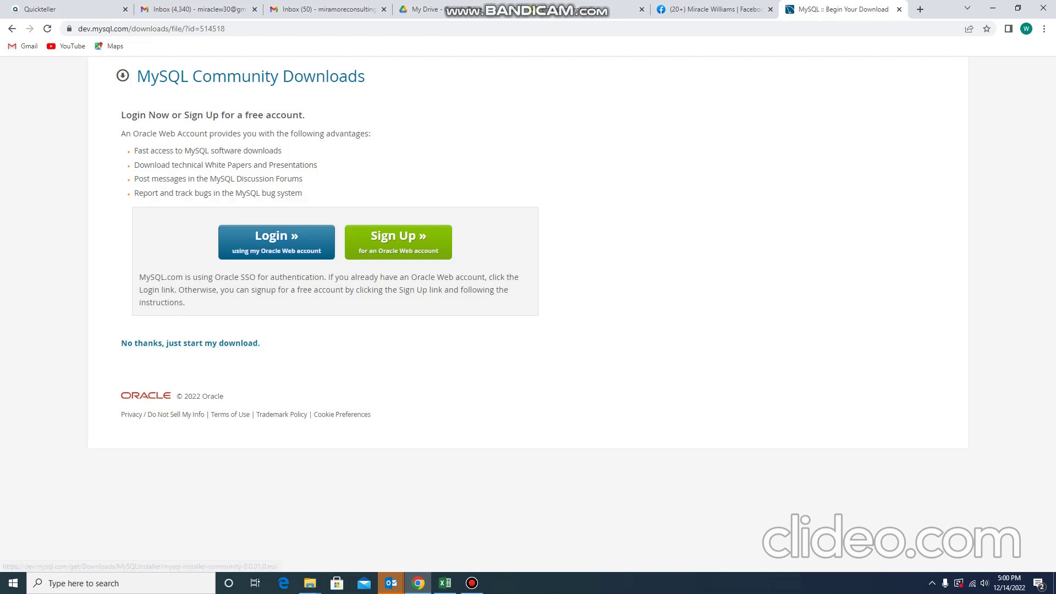
Start the download without logging in, pause it, and show the desktop with Win+D.
left_click(191, 343)
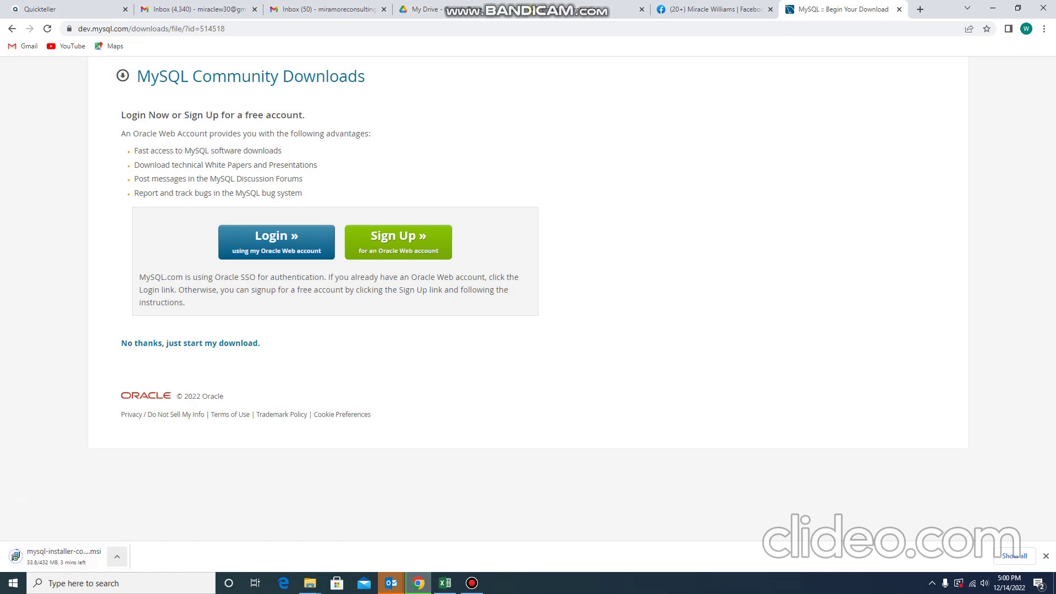
left_click(117, 556)
left_click(132, 505)
mouse_move(310, 583)
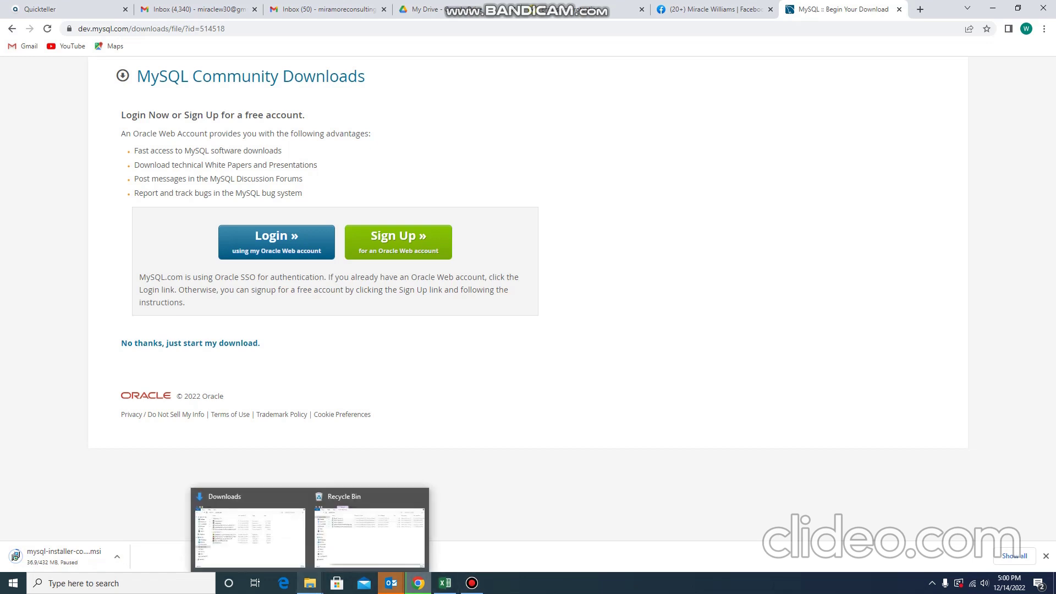
key("super+d")
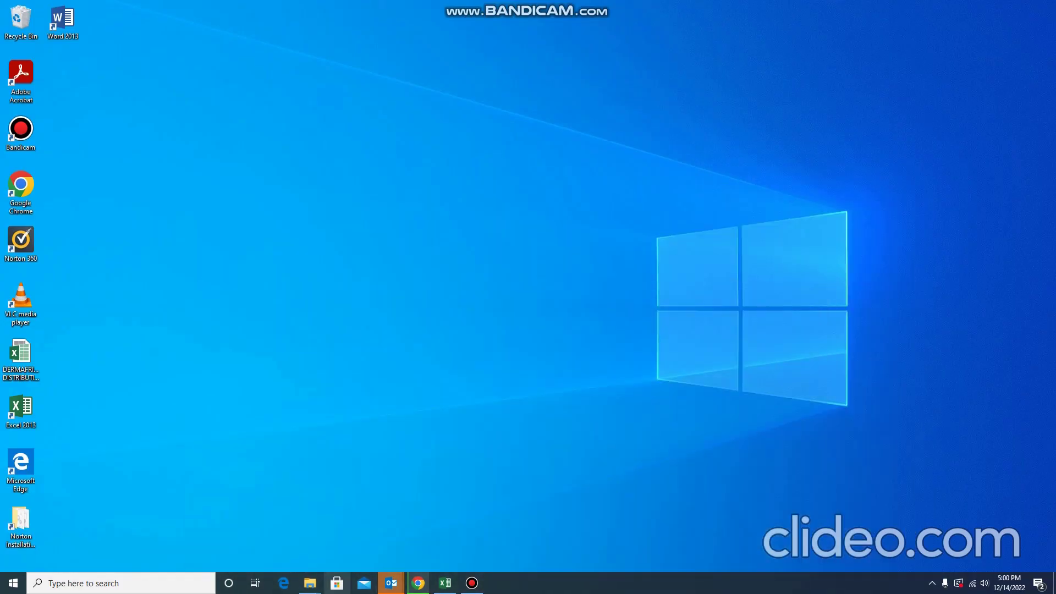
Drag mysql-installer-community-8.0.31.0 (1) from Downloads onto the desktop and position its icon.
left_click(249, 531)
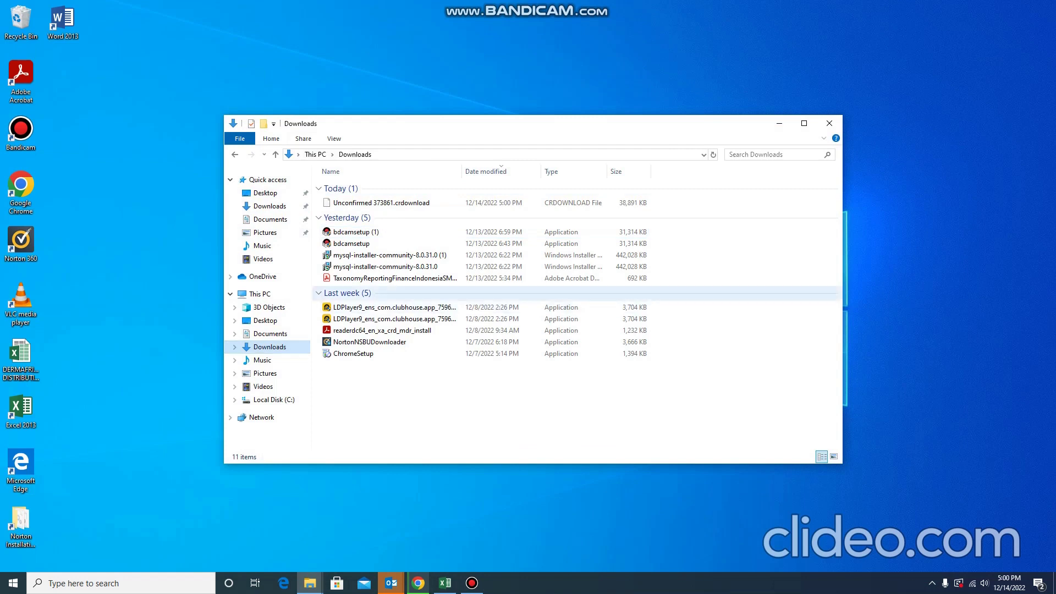
left_click(390, 255)
left_click_drag(390, 255, 215, 63)
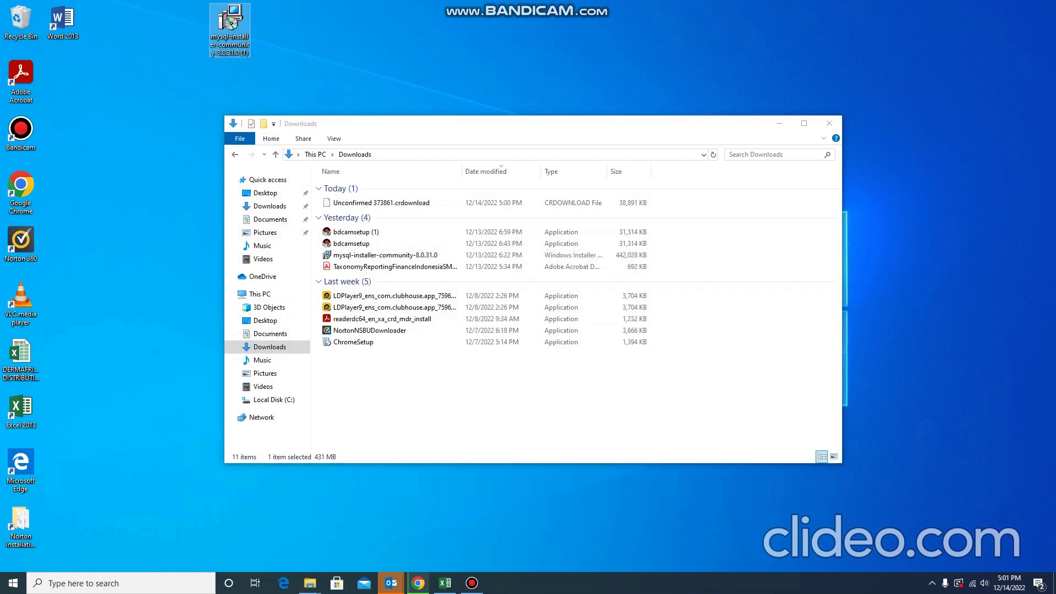
left_click(779, 123)
left_click_drag(230, 22, 314, 81)
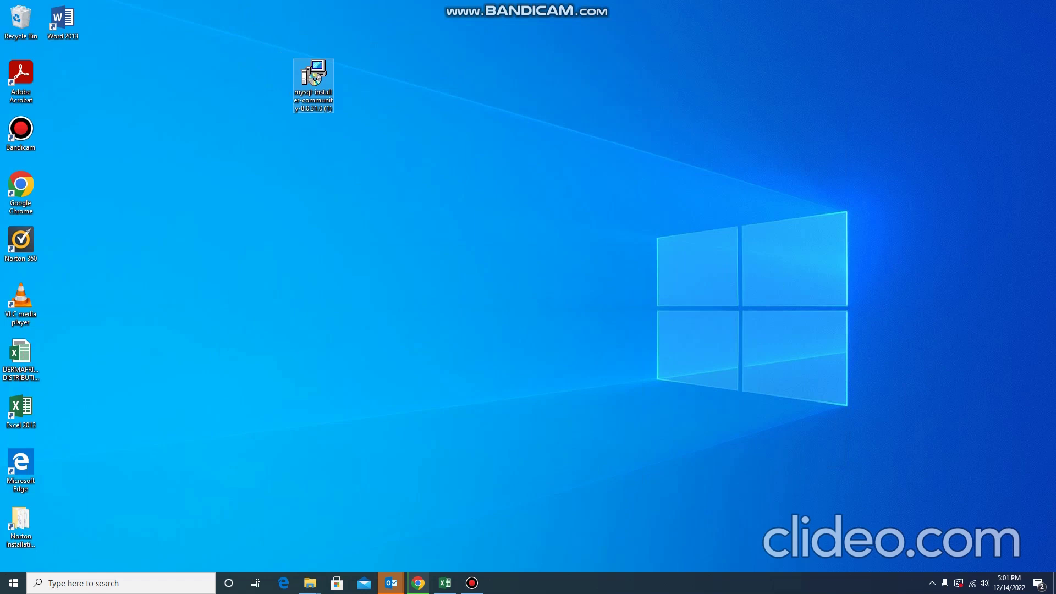
right_click(295, 92)
Inspect the installer file's Properties from its context menu.
left_click(336, 339)
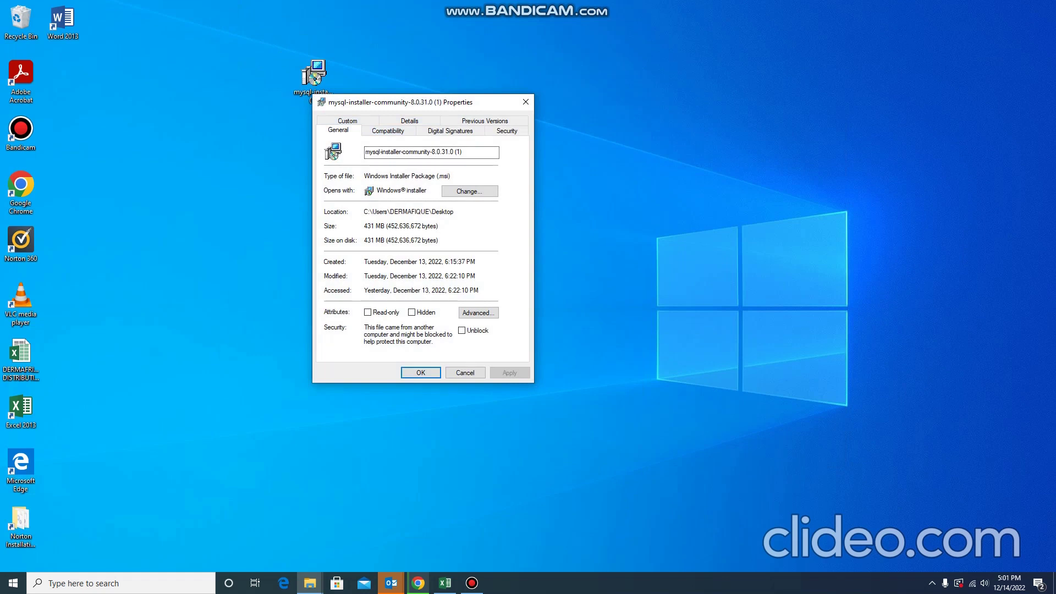
left_click(525, 102)
right_click(311, 96)
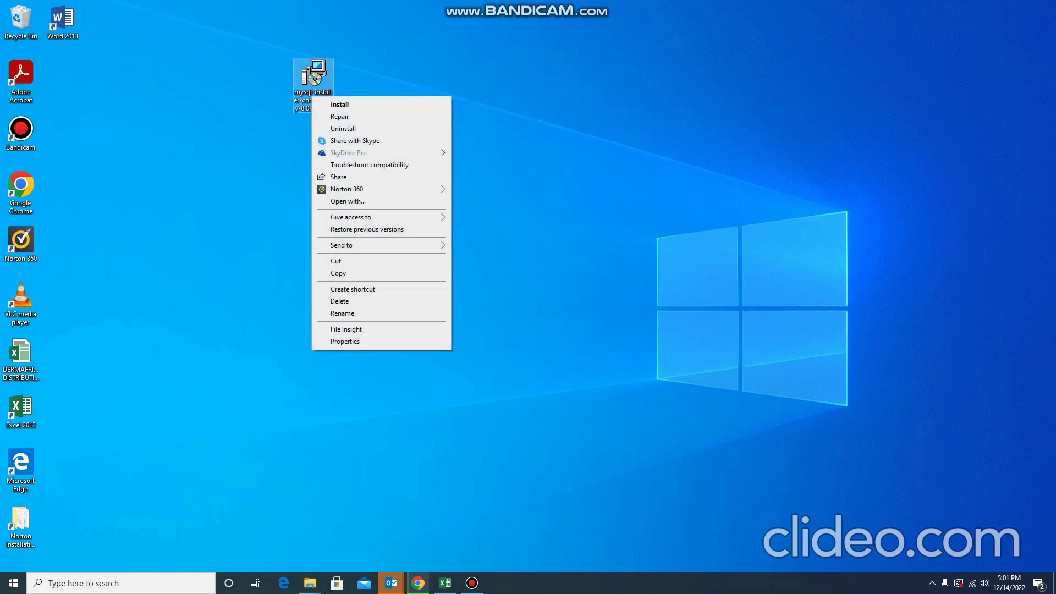
left_click(345, 341)
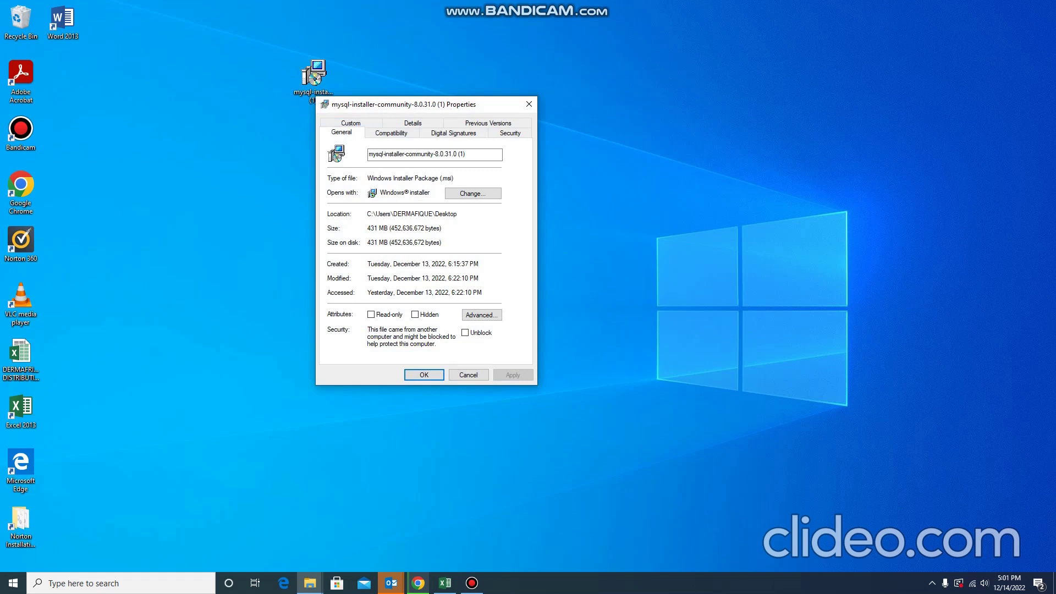
key("Return")
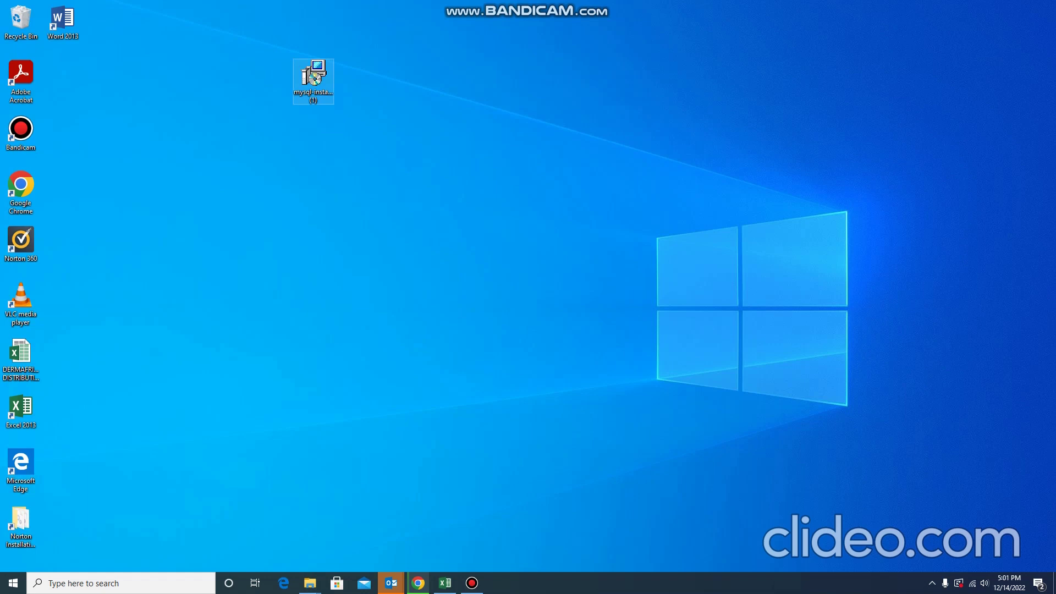
key("shift+F10")
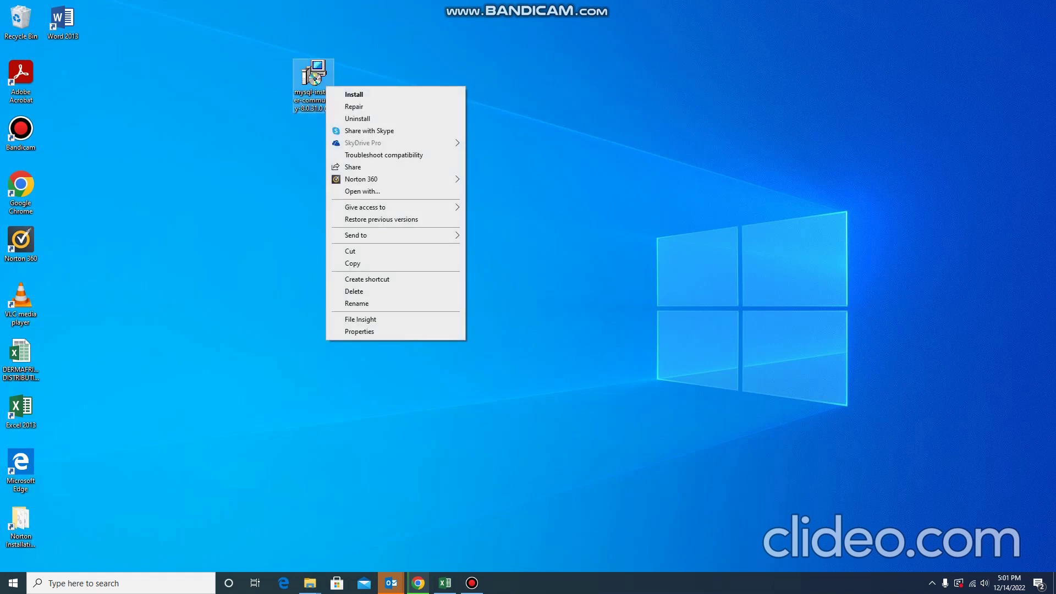
left_click(286, 140)
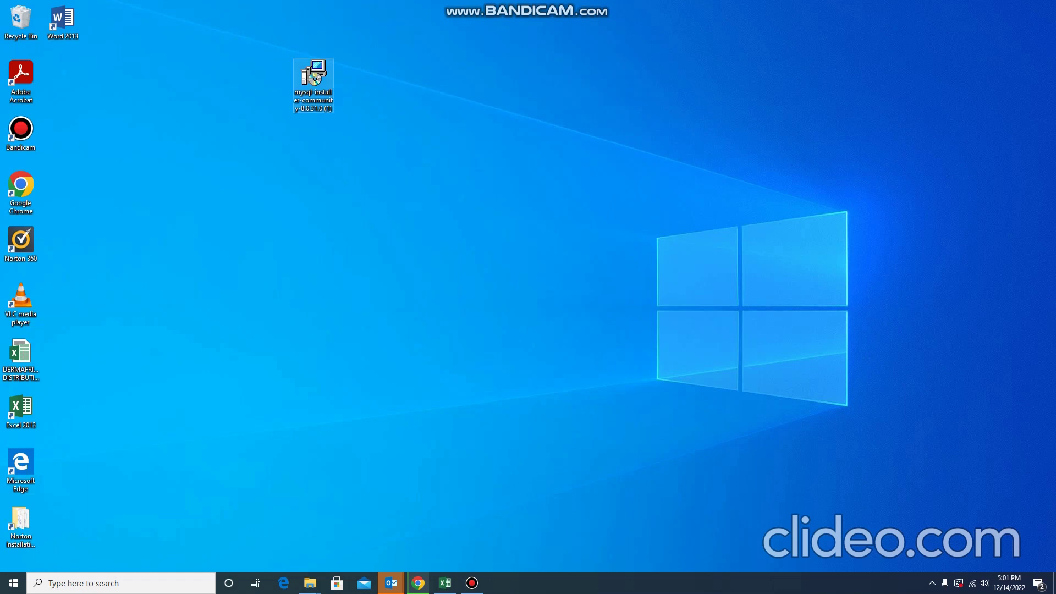
Run mysql-installer-community-8.0.31.0 (1) from the desktop, minimizing Bandicam along the way.
right_click(316, 74)
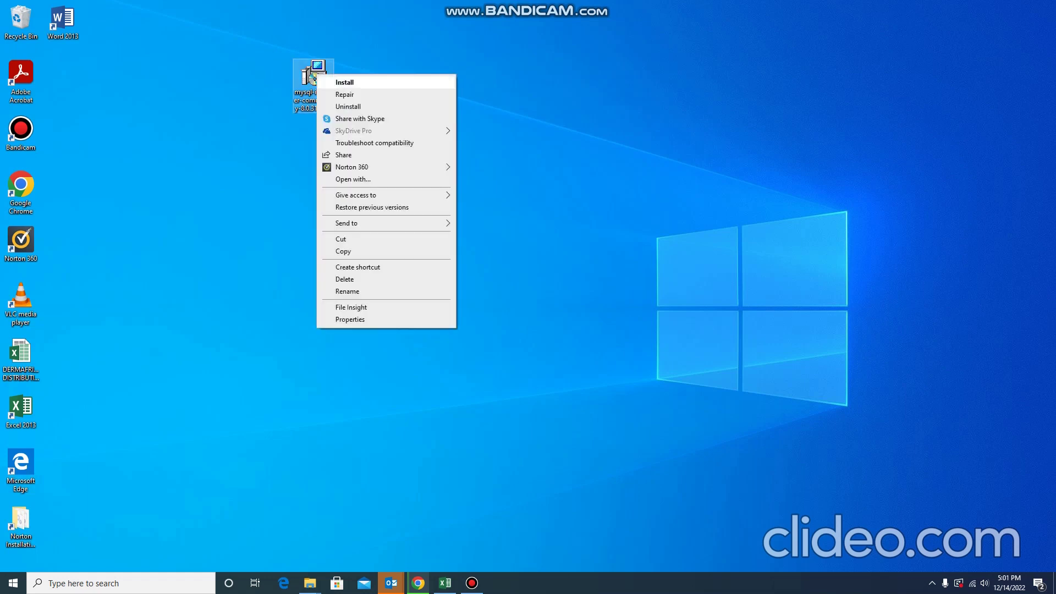
key("Return")
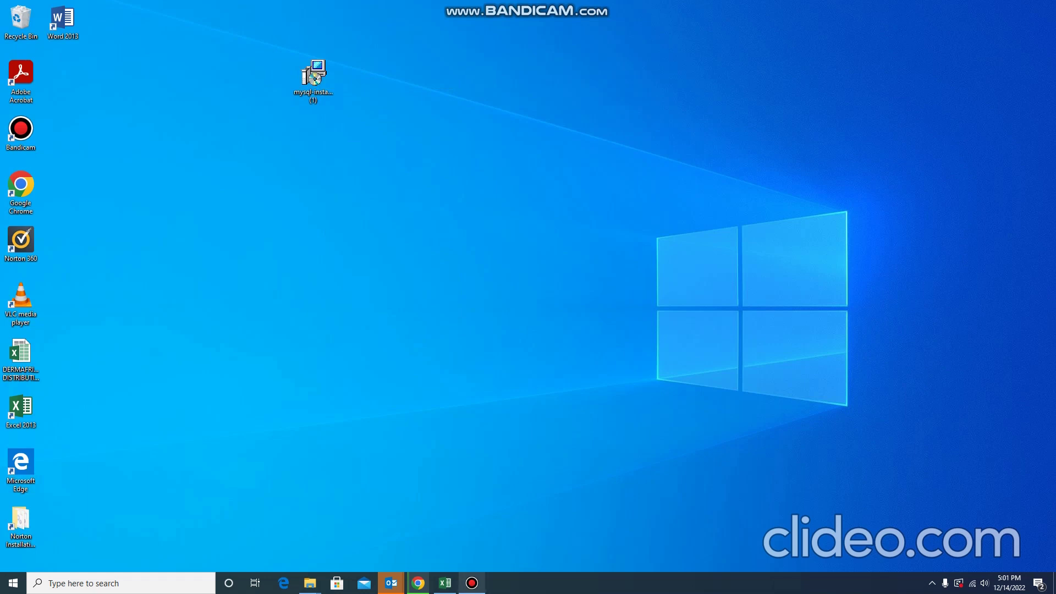
left_click(472, 583)
left_click(472, 583)
left_click(313, 77)
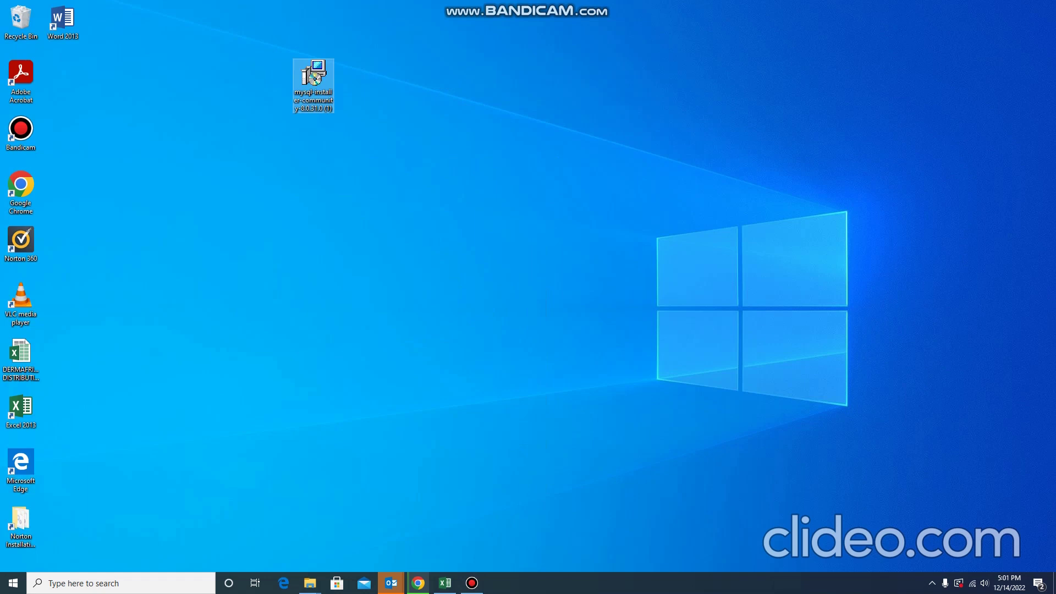
key("Return")
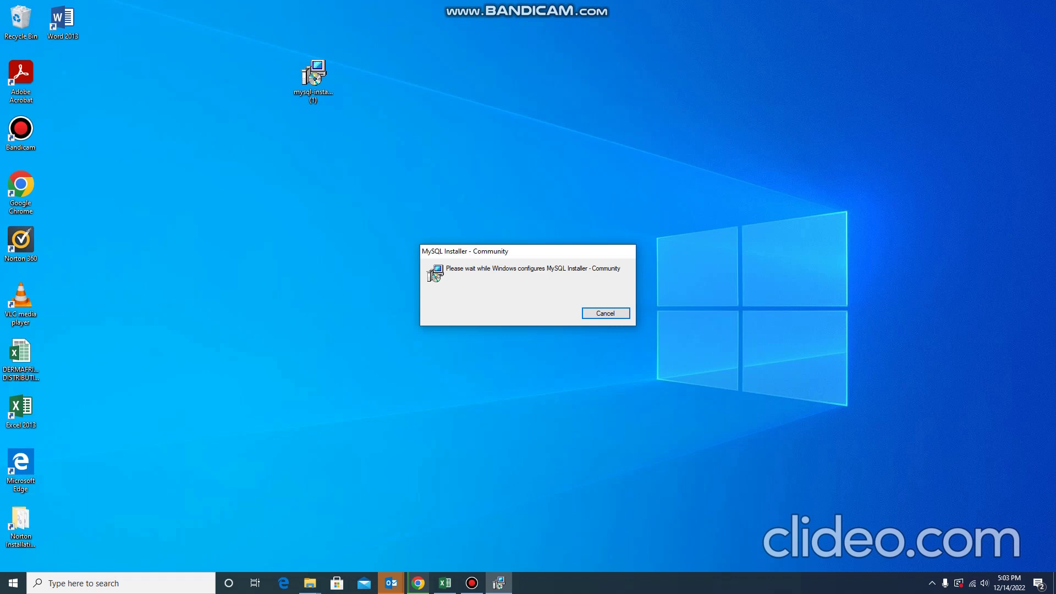
Minimize the Bandicam recorder while MySQL Installer 1.6 loads to the upgrade prompt.
left_click(472, 583)
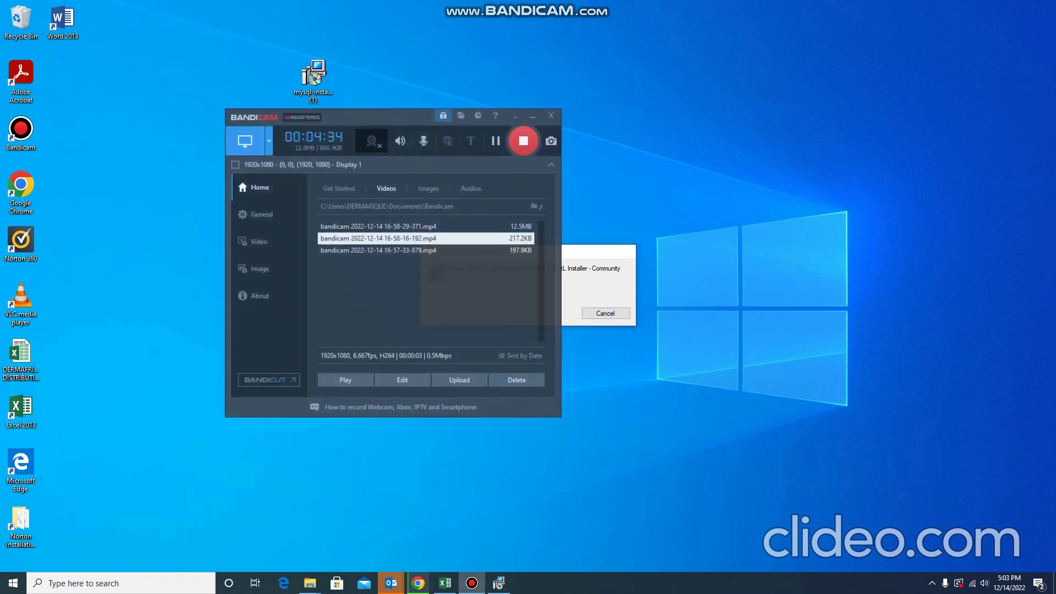
left_click(496, 134)
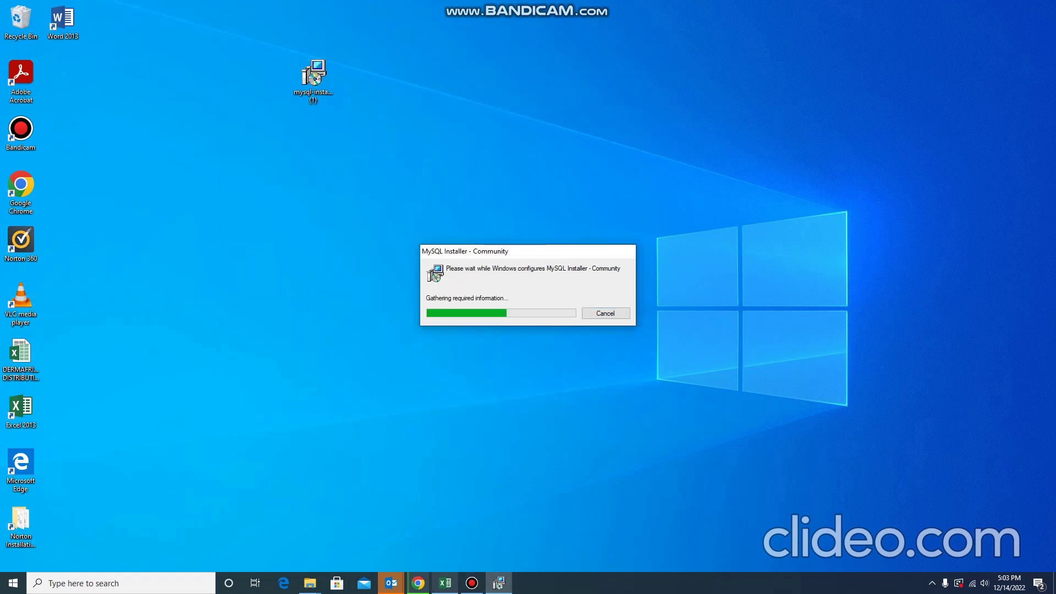
left_click(472, 583)
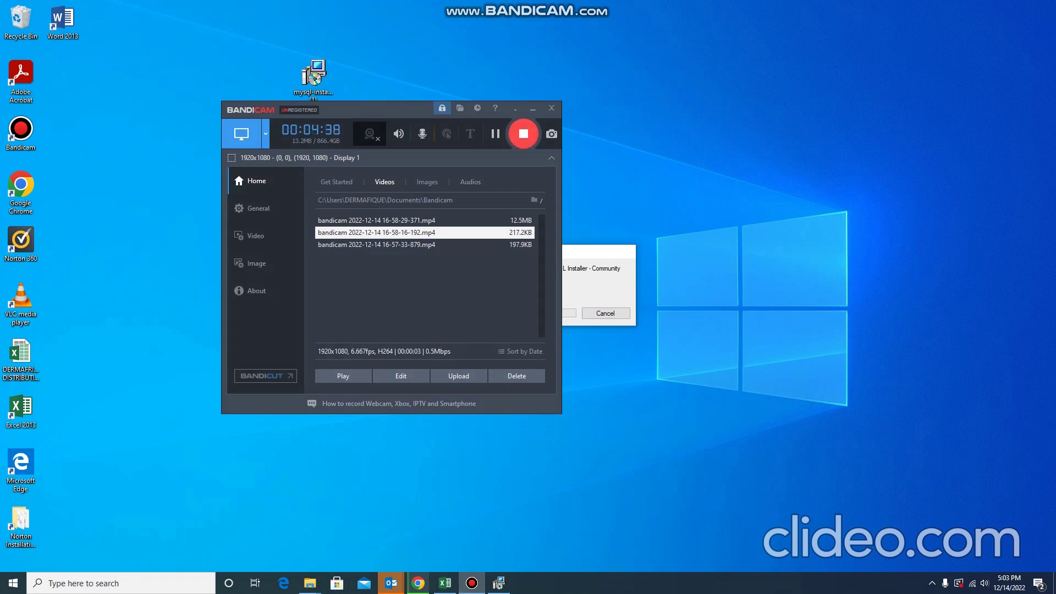
left_click(532, 109)
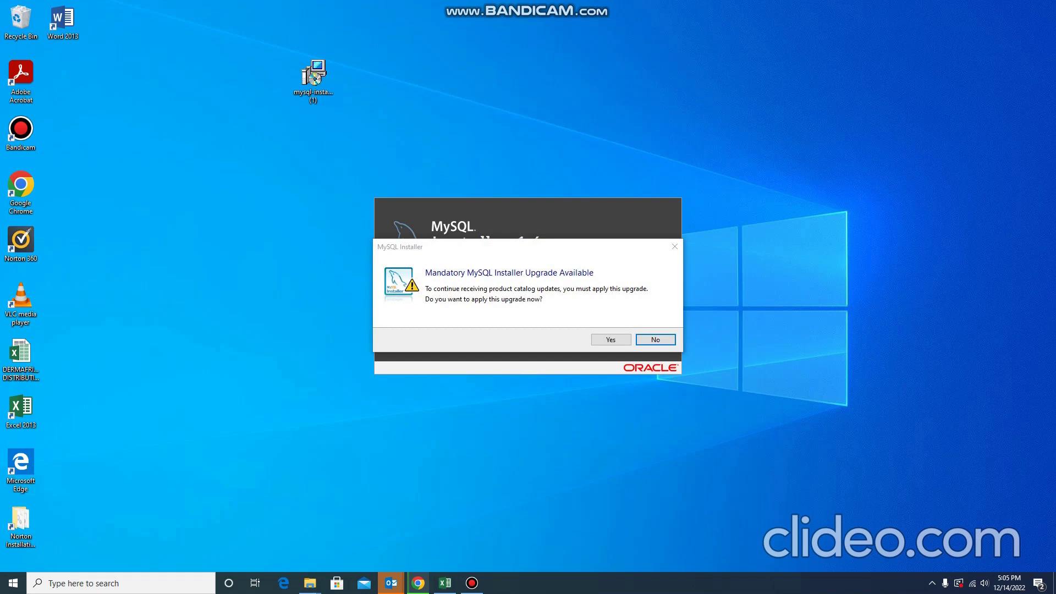
Answer No to the mandatory MySQL Installer upgrade.
left_click(655, 340)
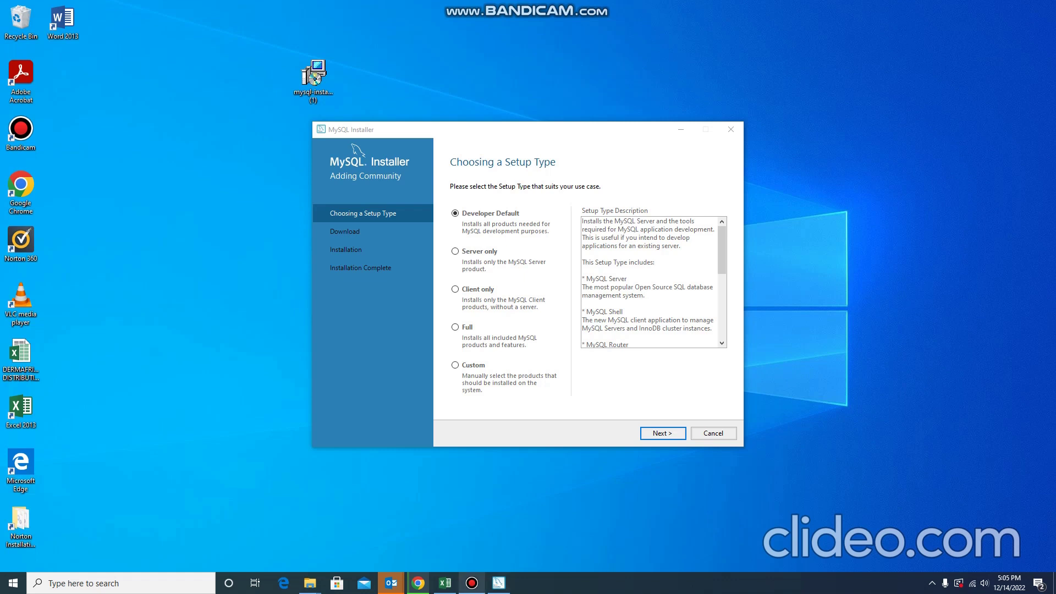
left_click(472, 583)
Select the Custom setup type and continue to Select Products.
left_click(472, 584)
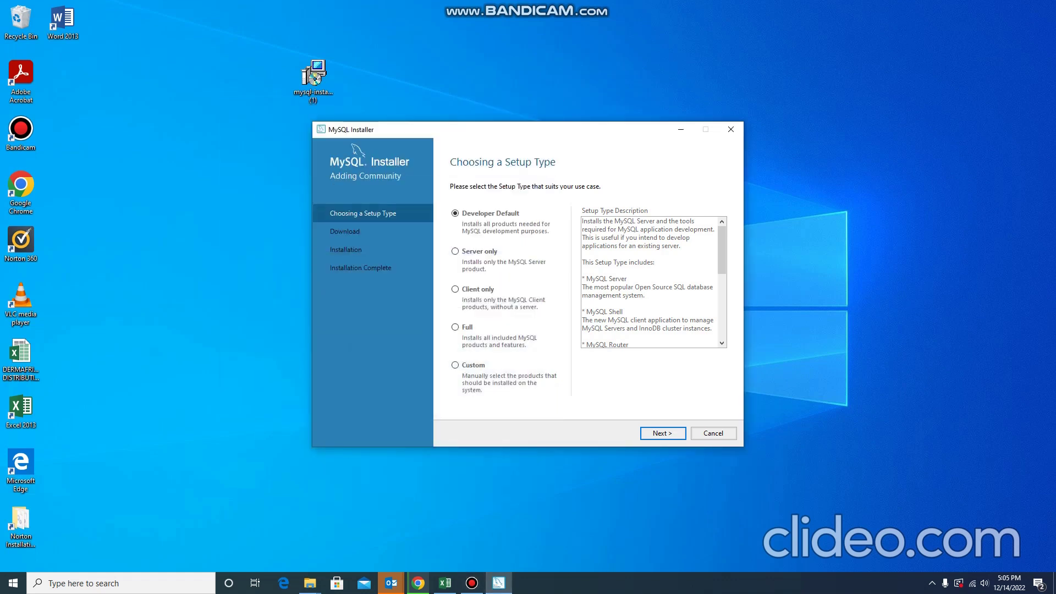
left_click(455, 365)
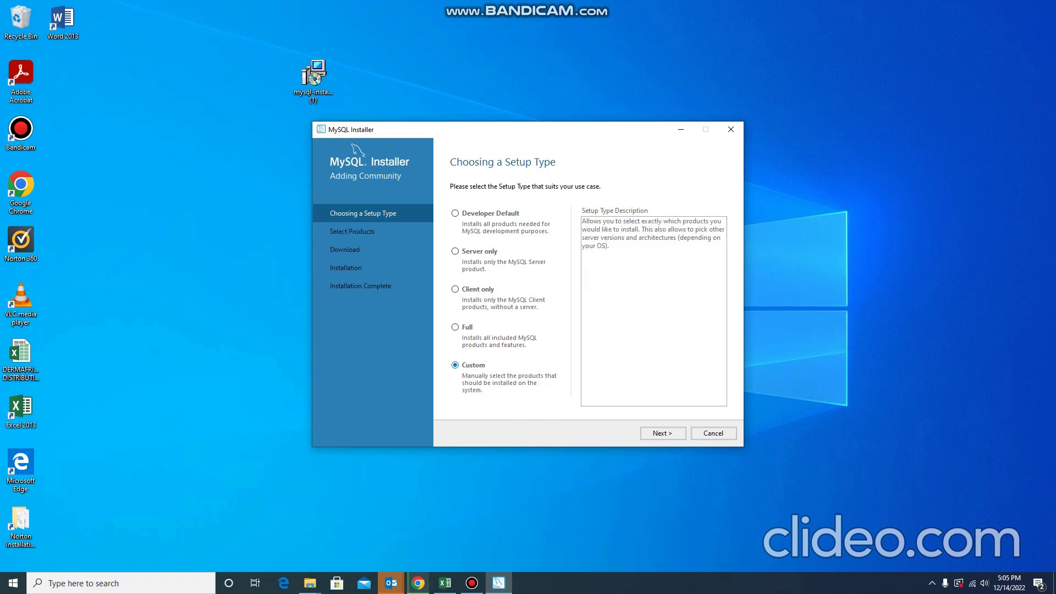
left_click(455, 328)
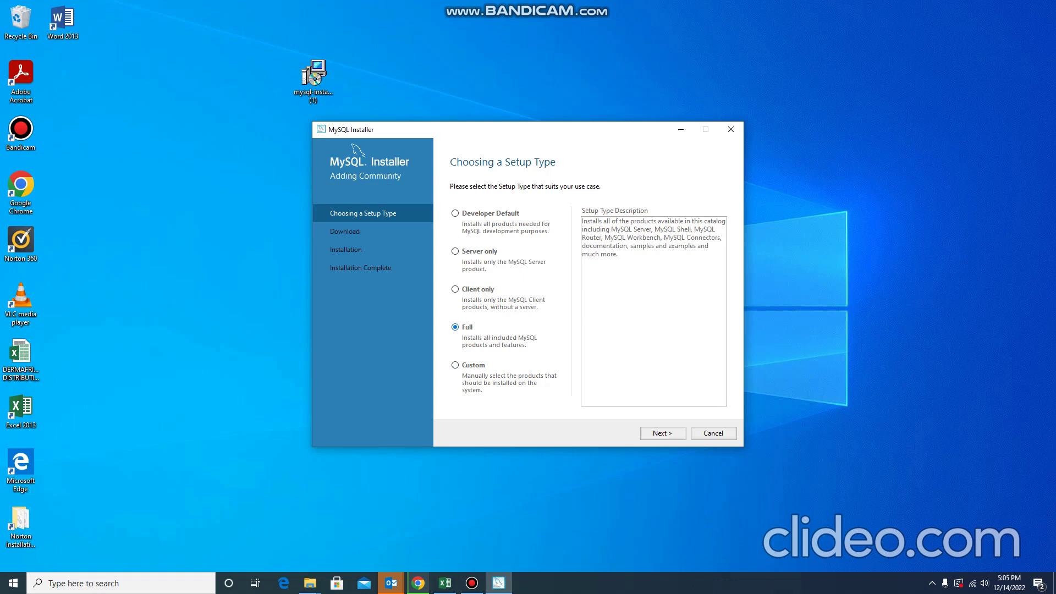
left_click(455, 365)
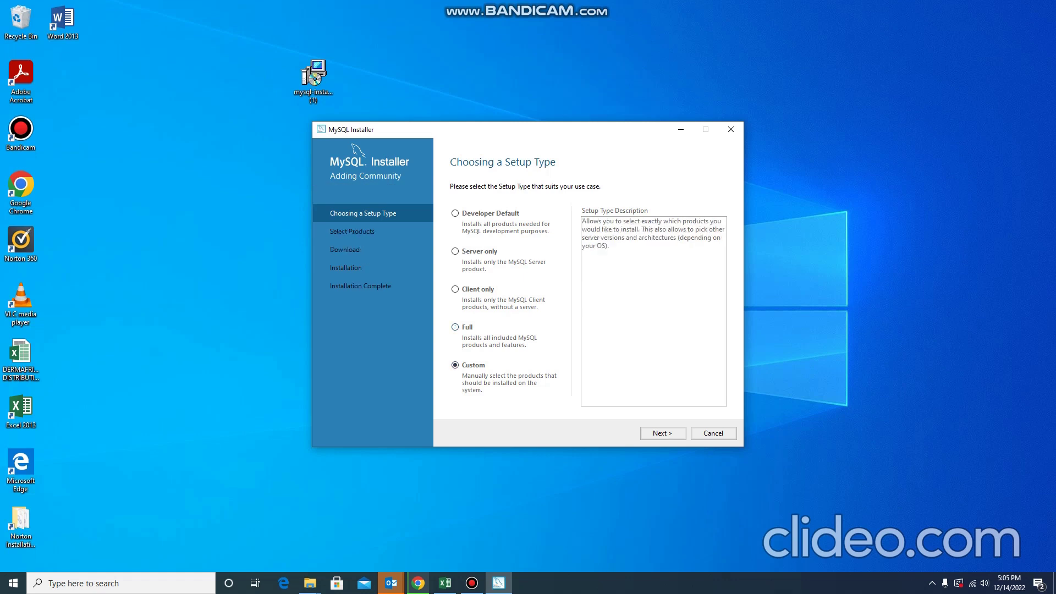
left_click(663, 433)
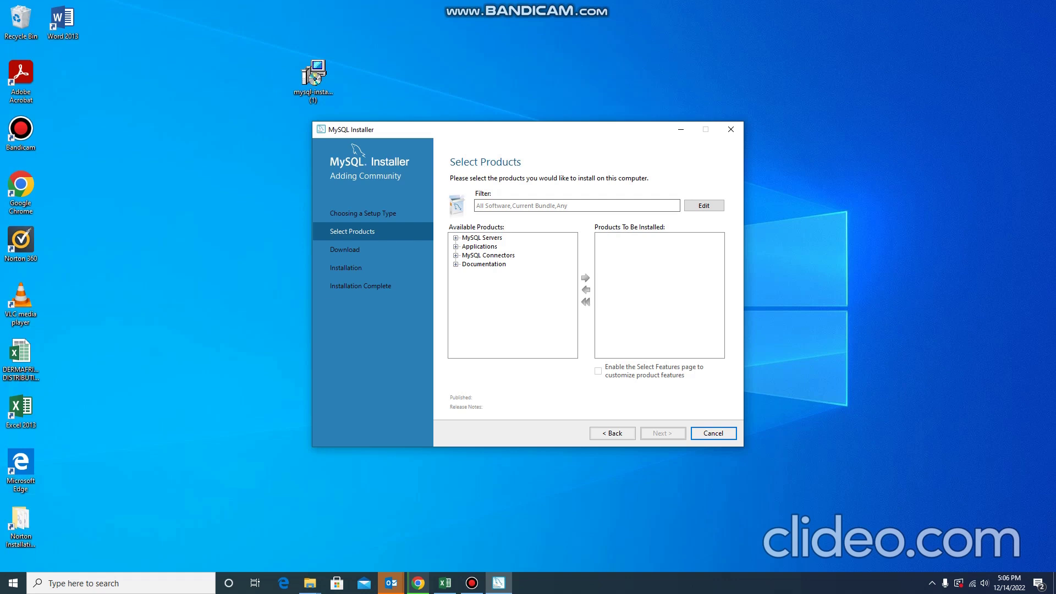
Add MySQL Server 8.0.31 - X64 to the products to install.
left_click(456, 239)
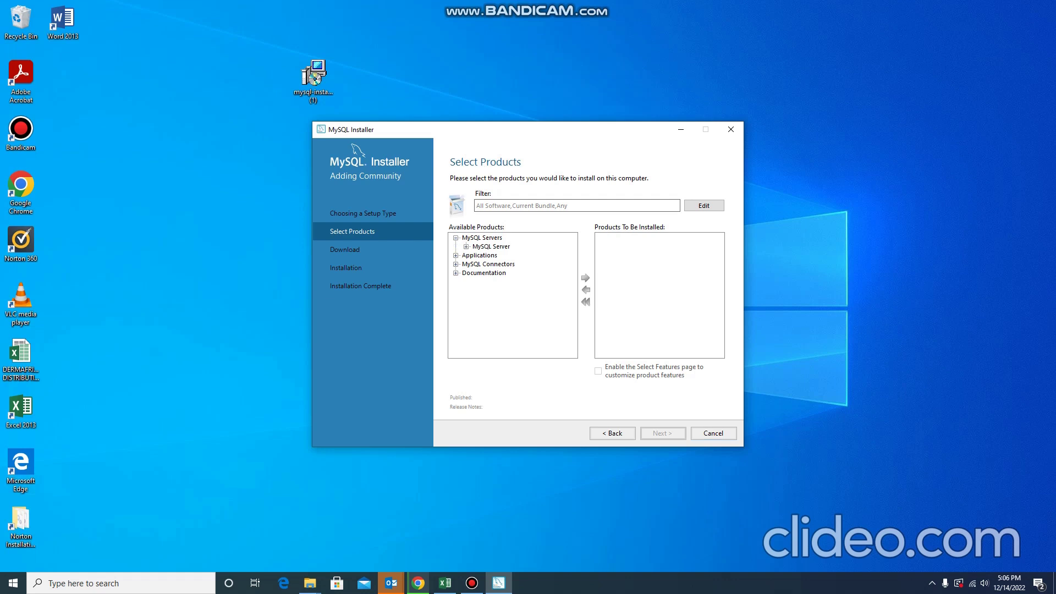
left_click(467, 247)
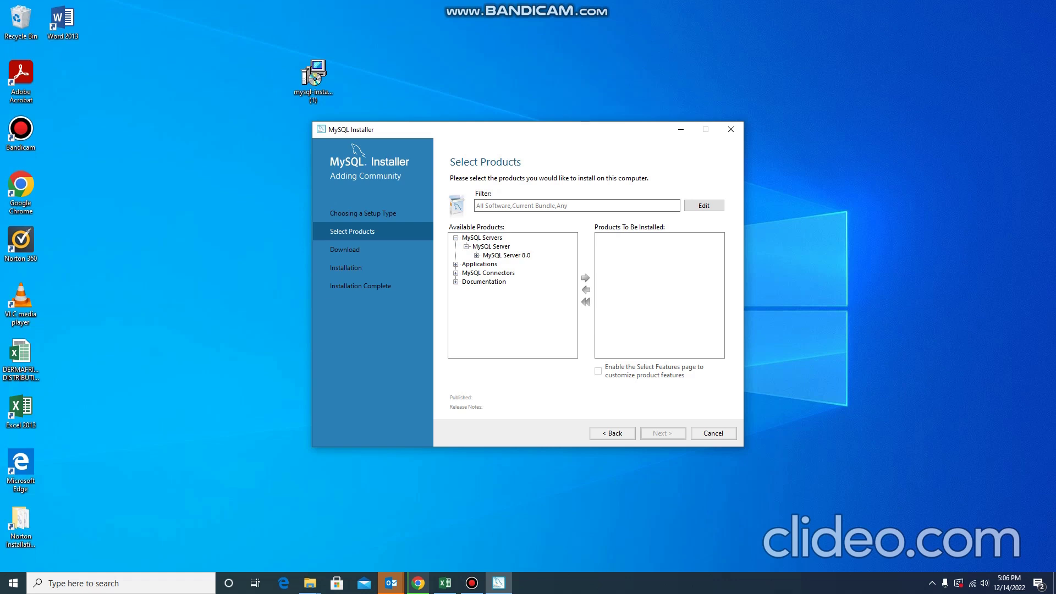
left_click(477, 256)
left_click(529, 264)
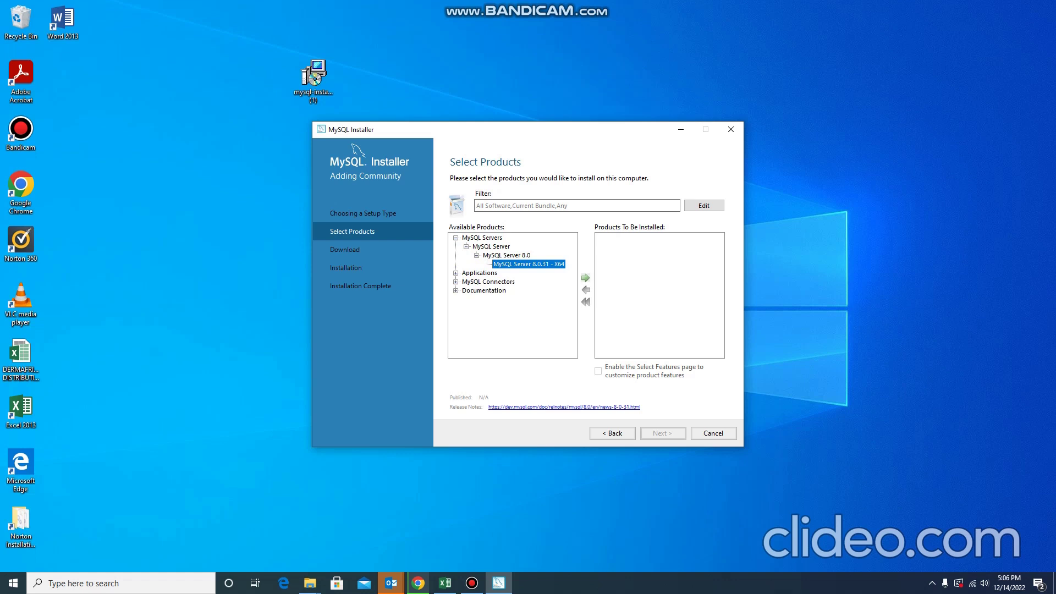
left_click(586, 278)
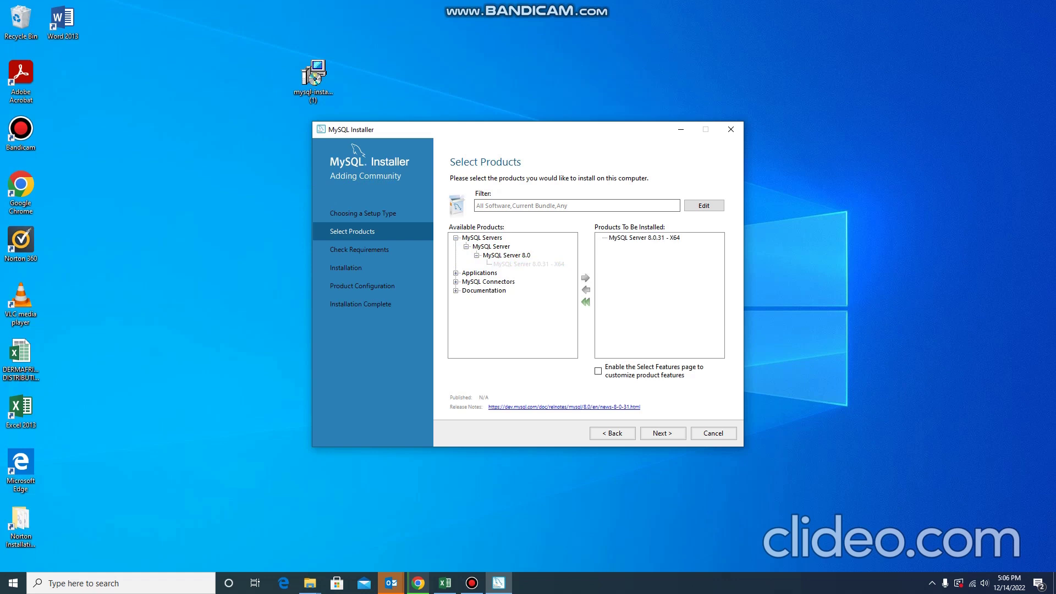
Add MySQL Workbench 8.0.31 - X64 to the products to install.
left_click(455, 273)
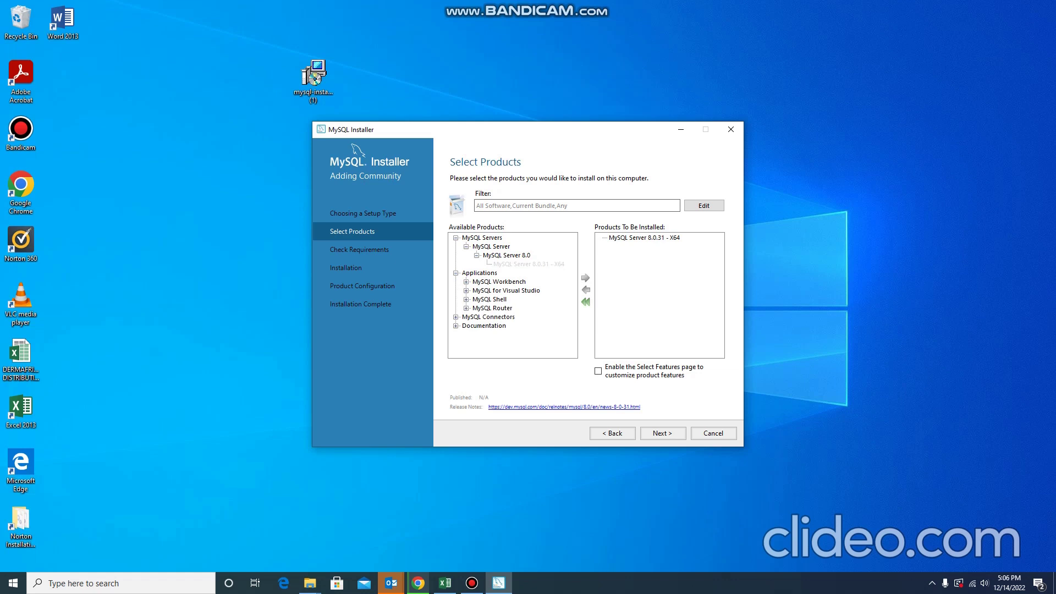
left_click(466, 282)
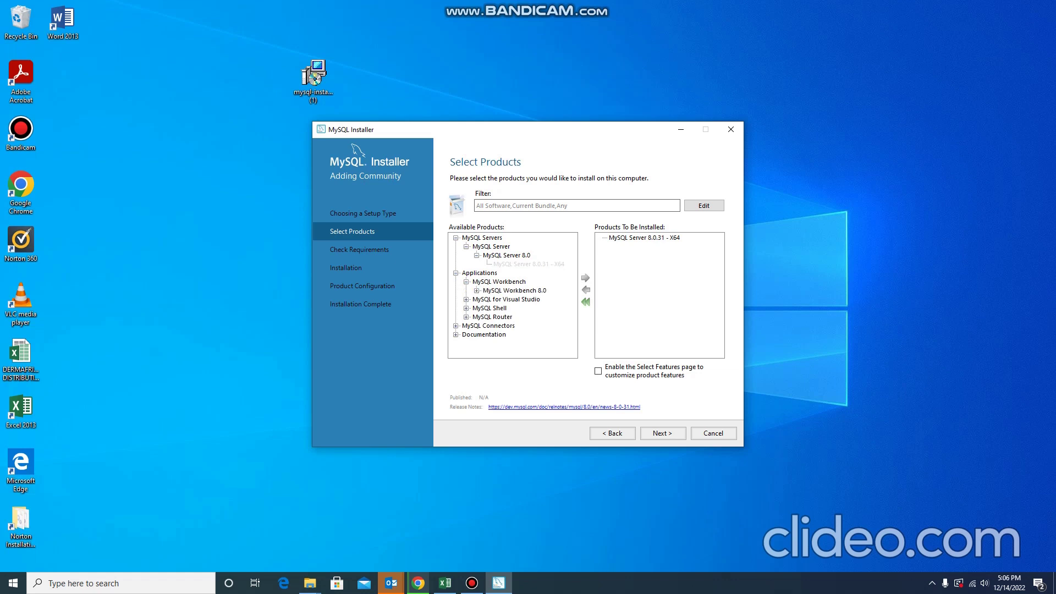
left_click(477, 290)
left_click(529, 299)
left_click(586, 278)
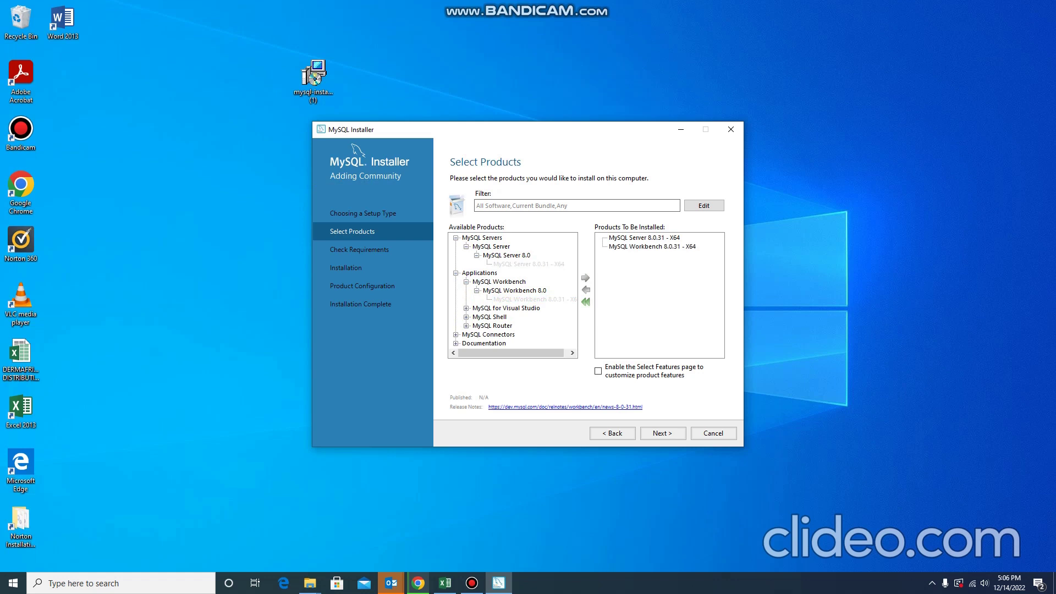
Add MySQL Shell 8.0.31 - X64 and advance to the requirements check.
left_click(466, 316)
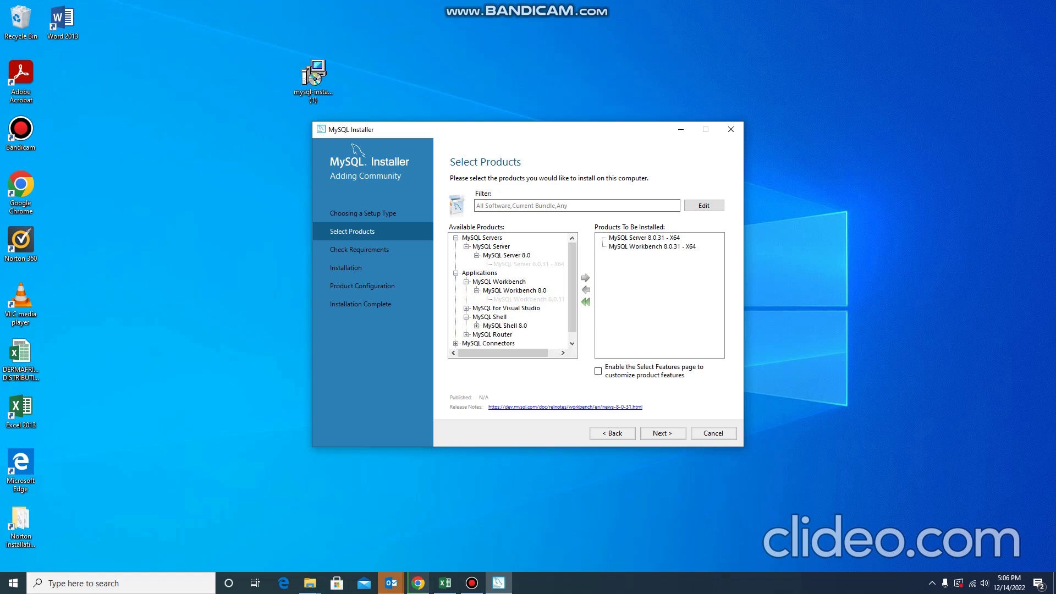
left_click(477, 326)
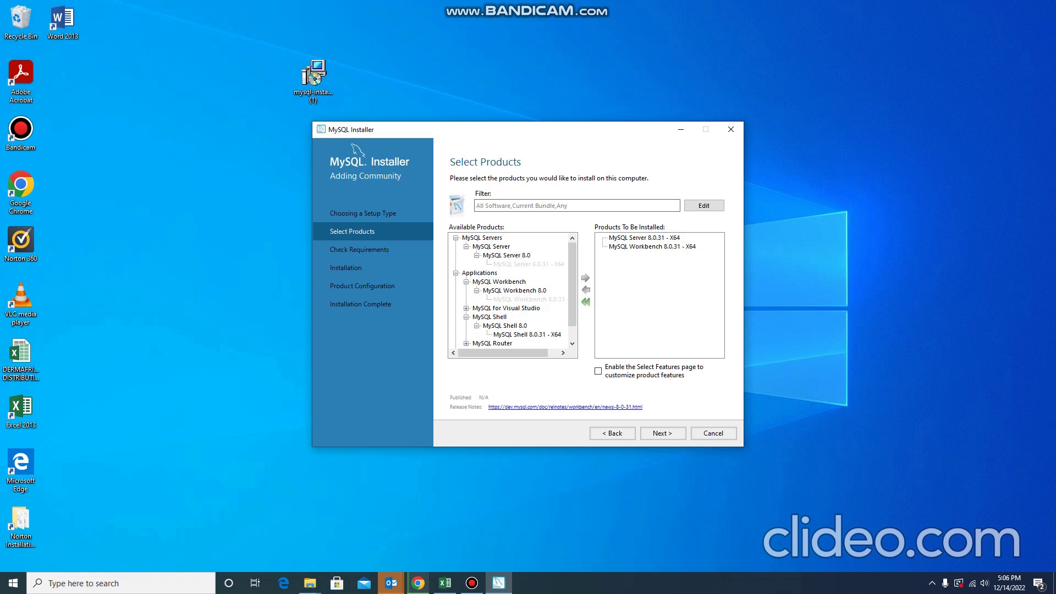
left_click(527, 334)
left_click(585, 278)
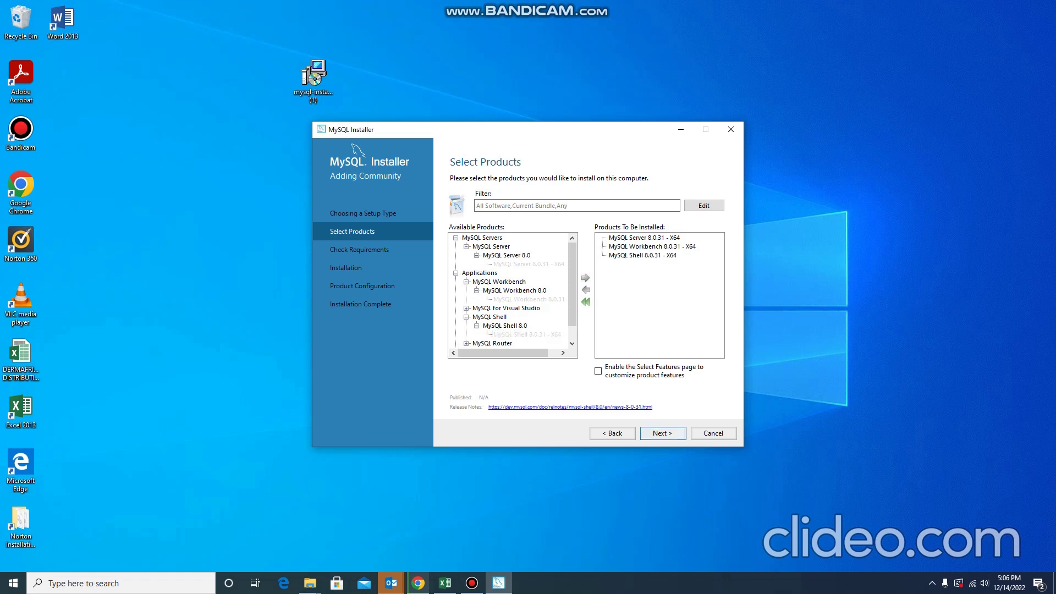
left_click(663, 433)
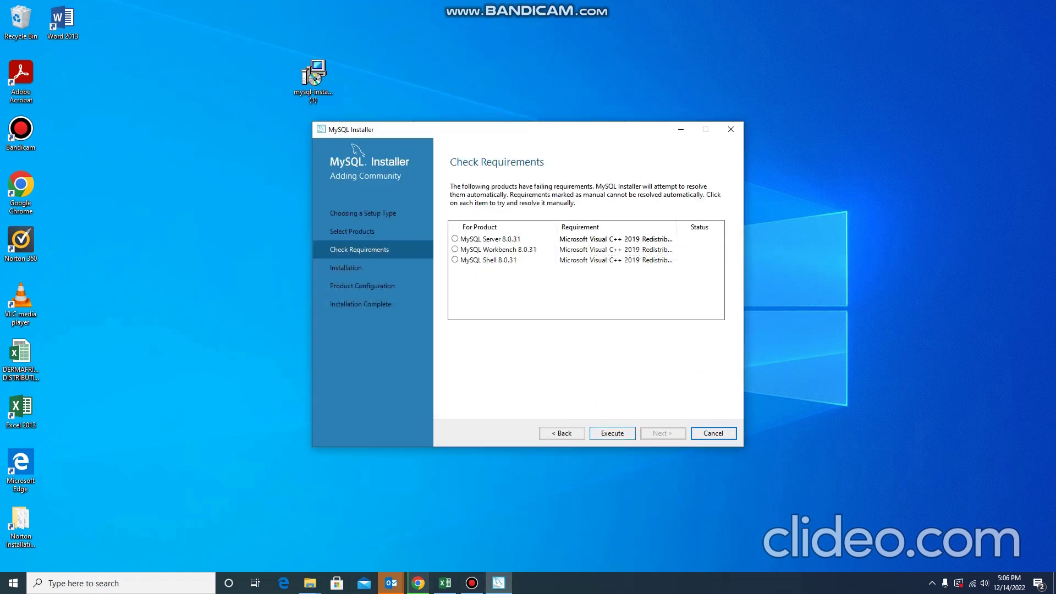
Execute the Visual C++ 2019 requirement so the Redistributable downloads and its setup opens.
left_click(612, 433)
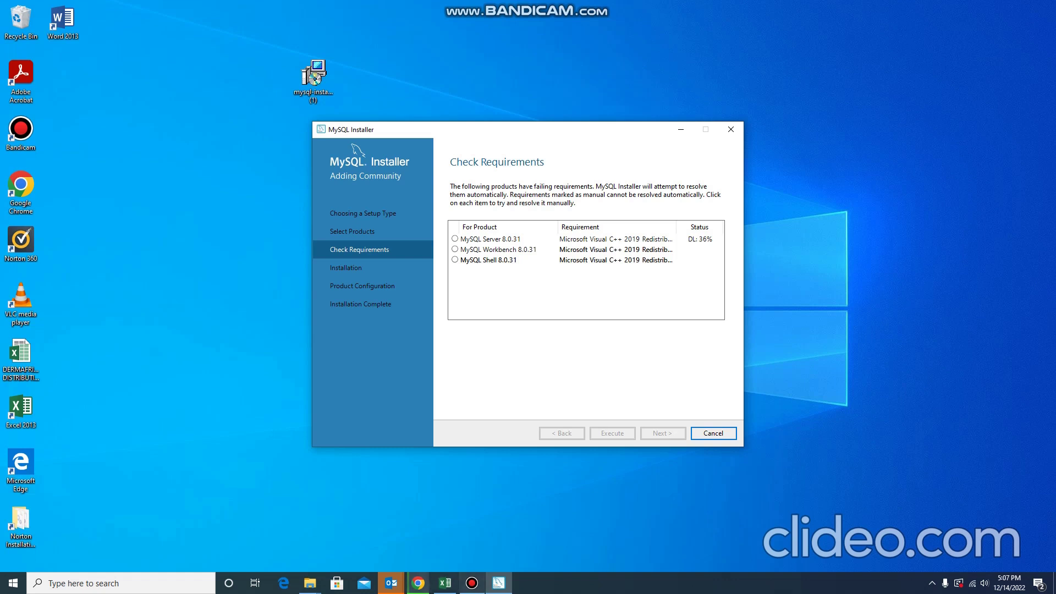
left_click(472, 583)
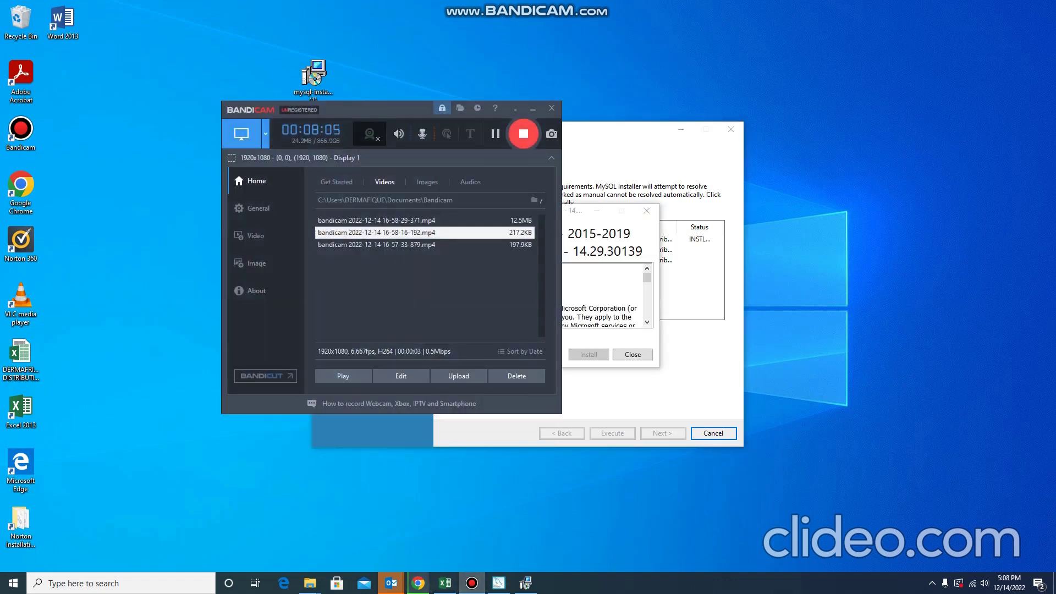
left_click(532, 109)
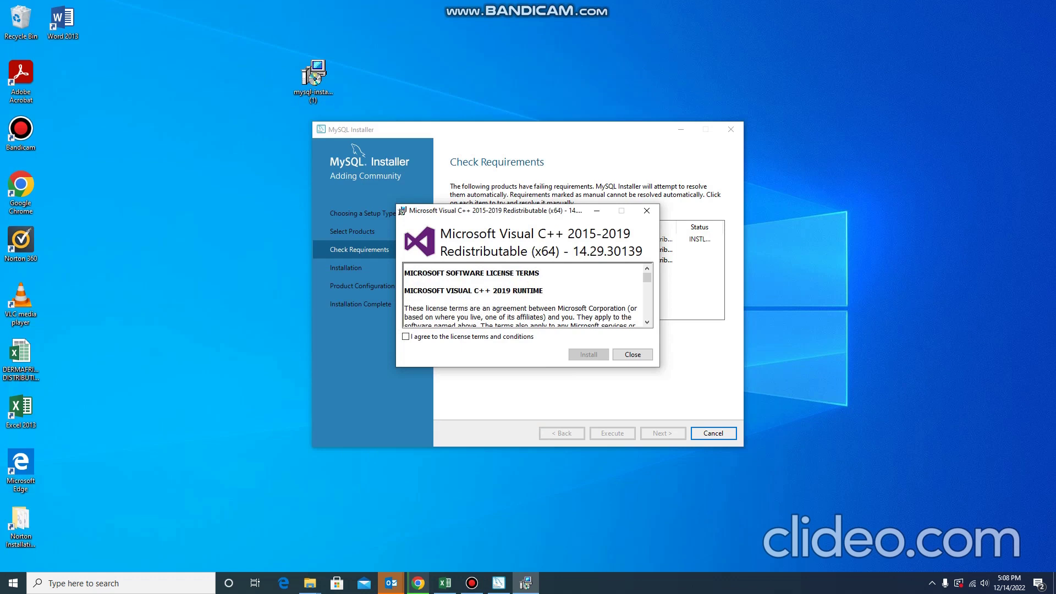
Accept the license and install the Visual C++ 2015-2019 Redistributable (x64).
left_click_drag(506, 211, 480, 279)
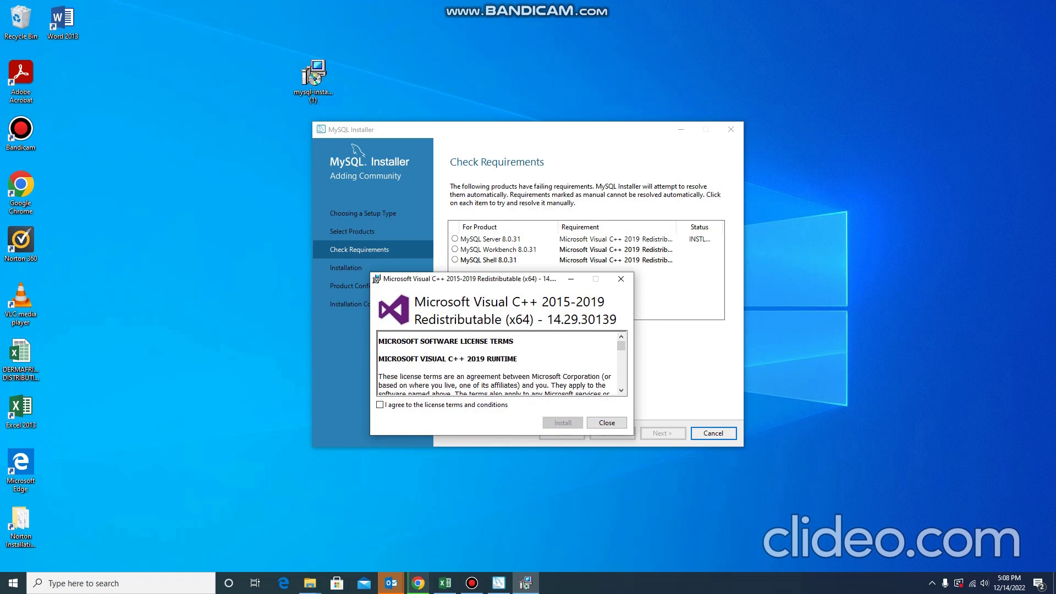
left_click(379, 405)
left_click(562, 423)
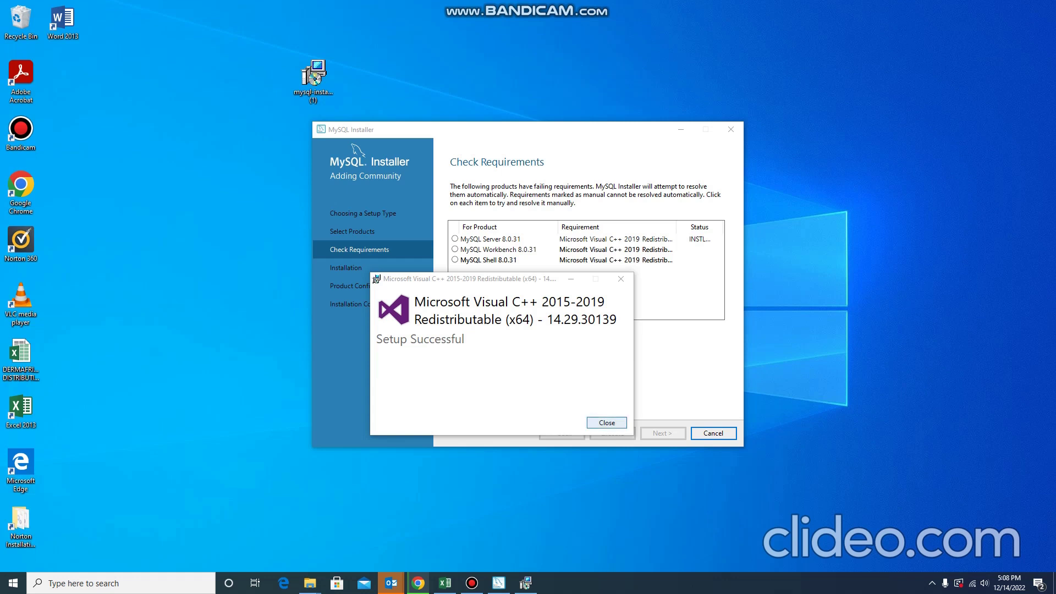
key("Return")
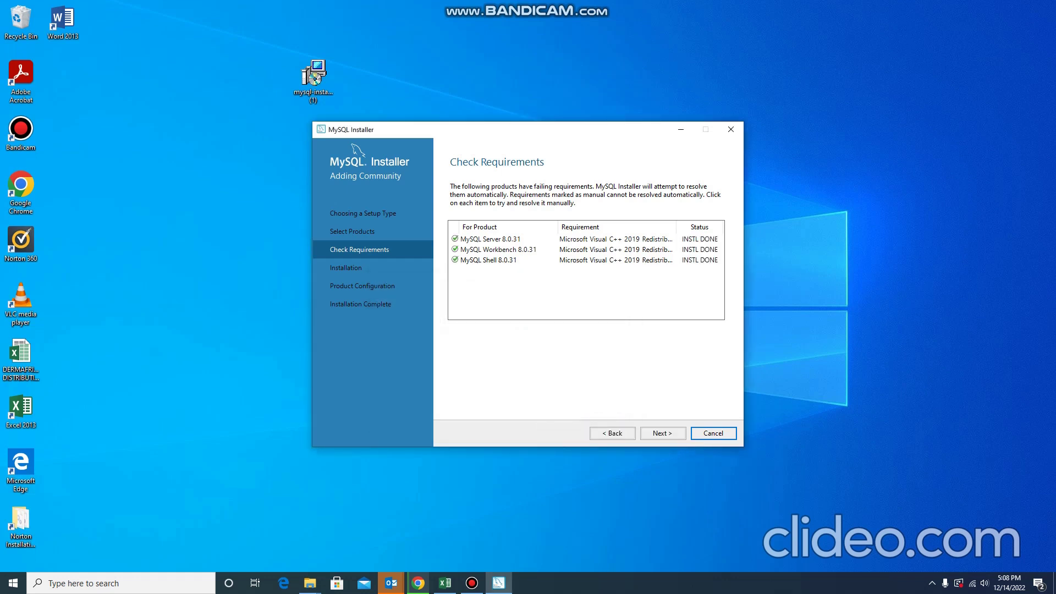
Return to MySQL Installer and advance to the Installation page.
left_click(472, 583)
left_click(472, 583)
left_click(472, 583)
left_click(472, 583)
left_click(663, 433)
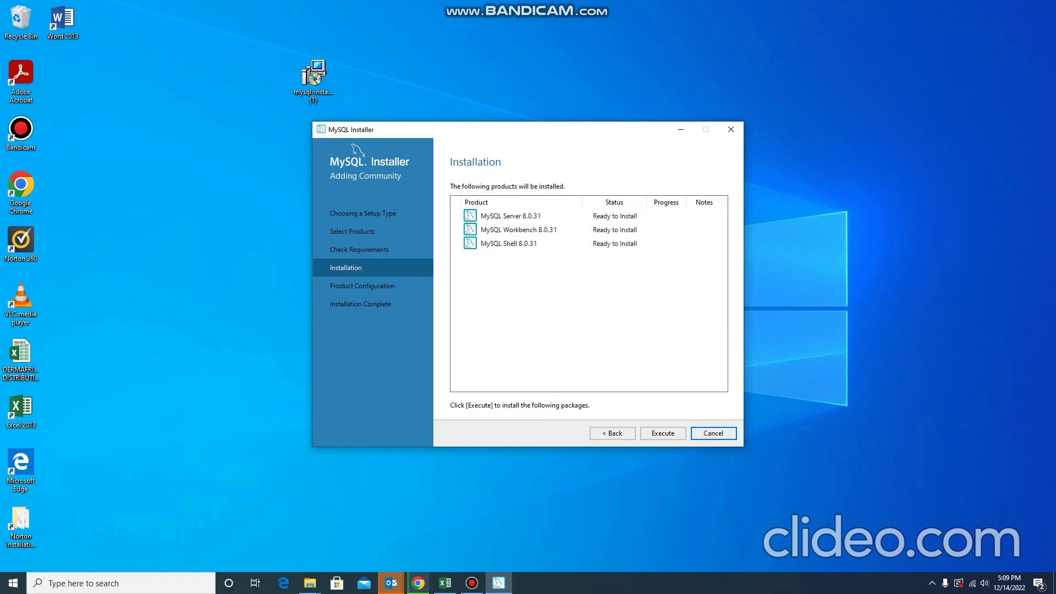
Install Server, Workbench and Shell 8.0.31, then advance to Product Configuration.
left_click(662, 432)
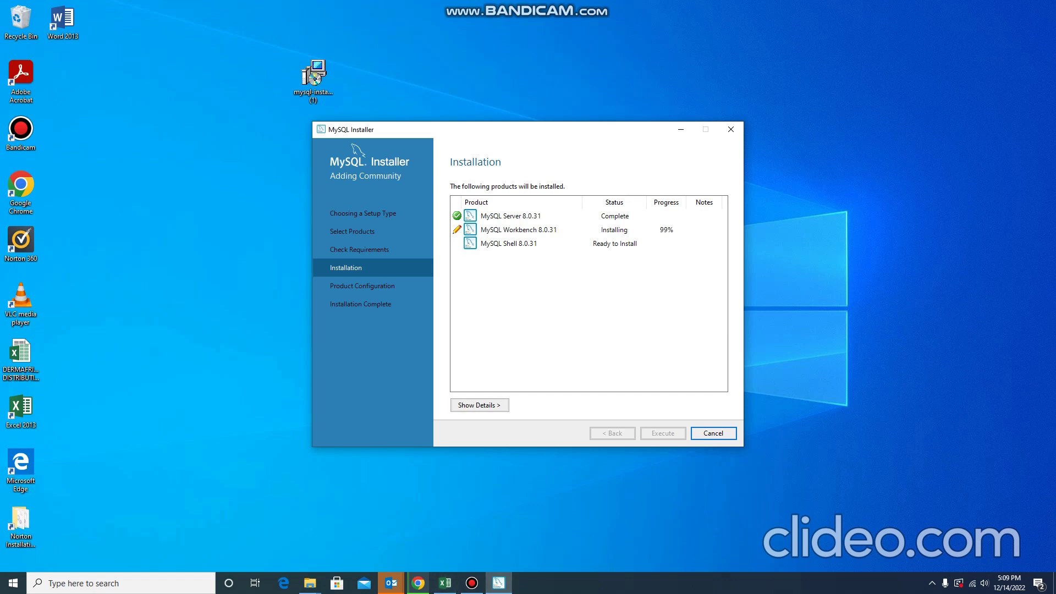
left_click(472, 583)
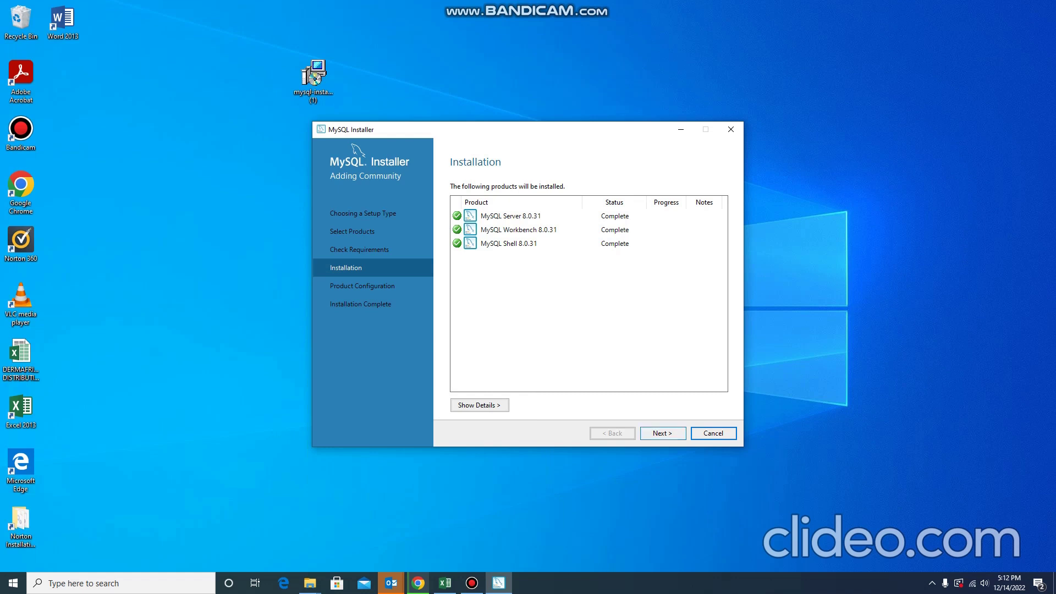
key("Return")
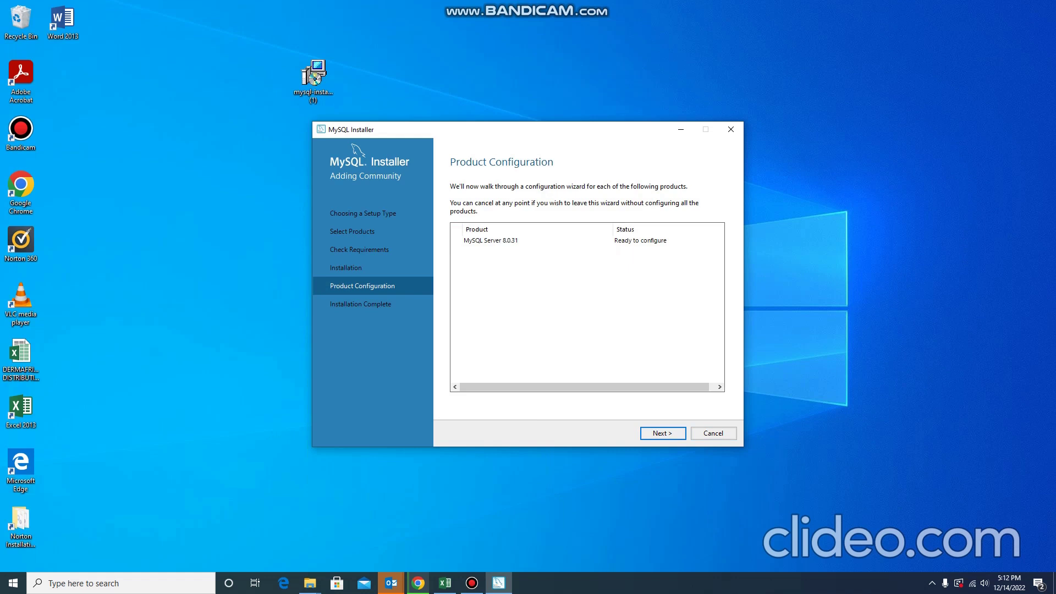
Keep the Development Computer config type on port 3306 and advance to Authentication Method.
key("Return")
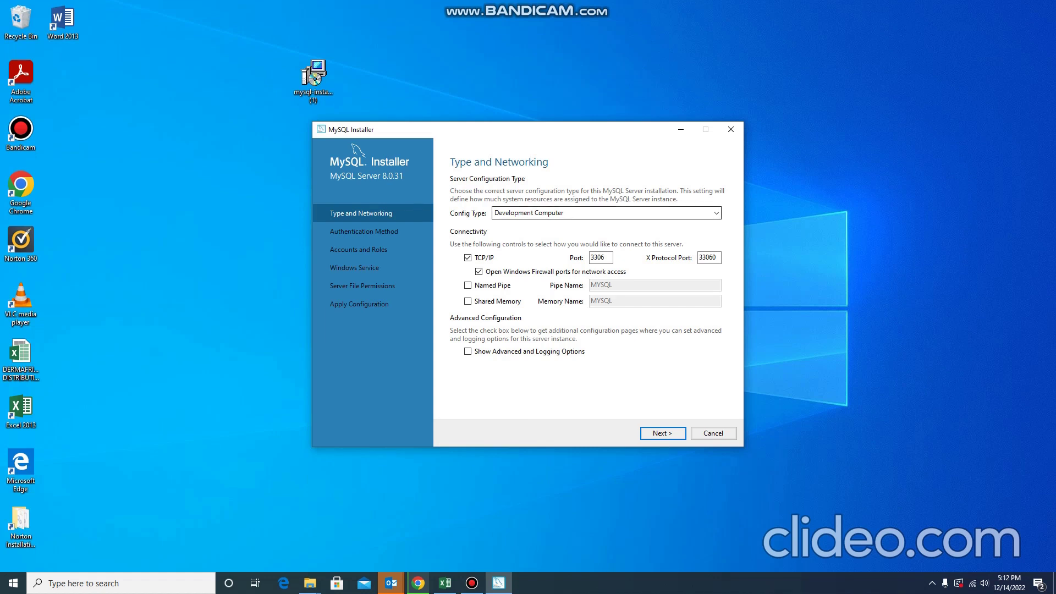
key("alt+Down")
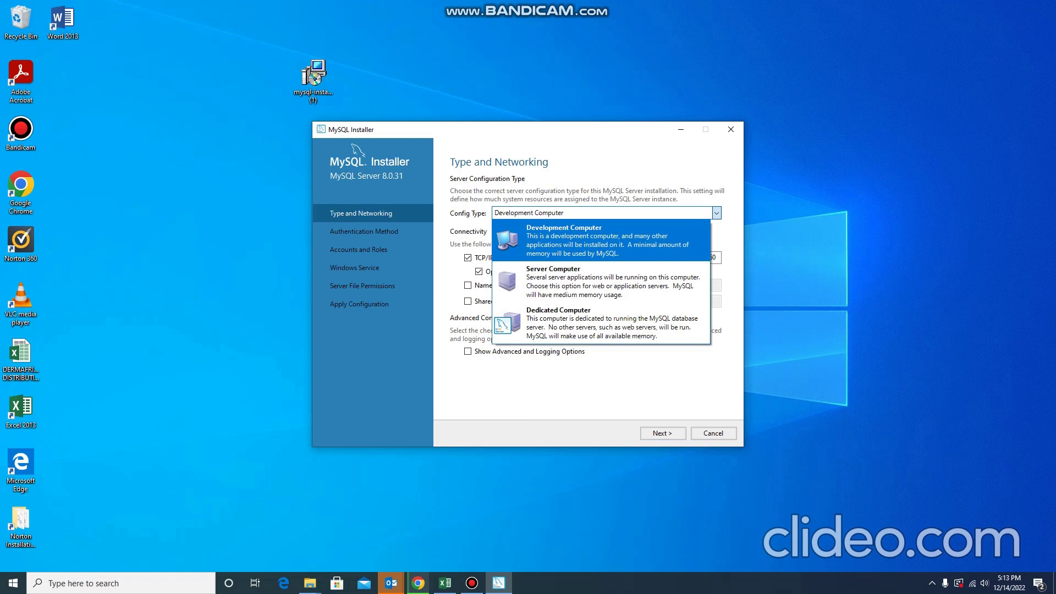
key("Return")
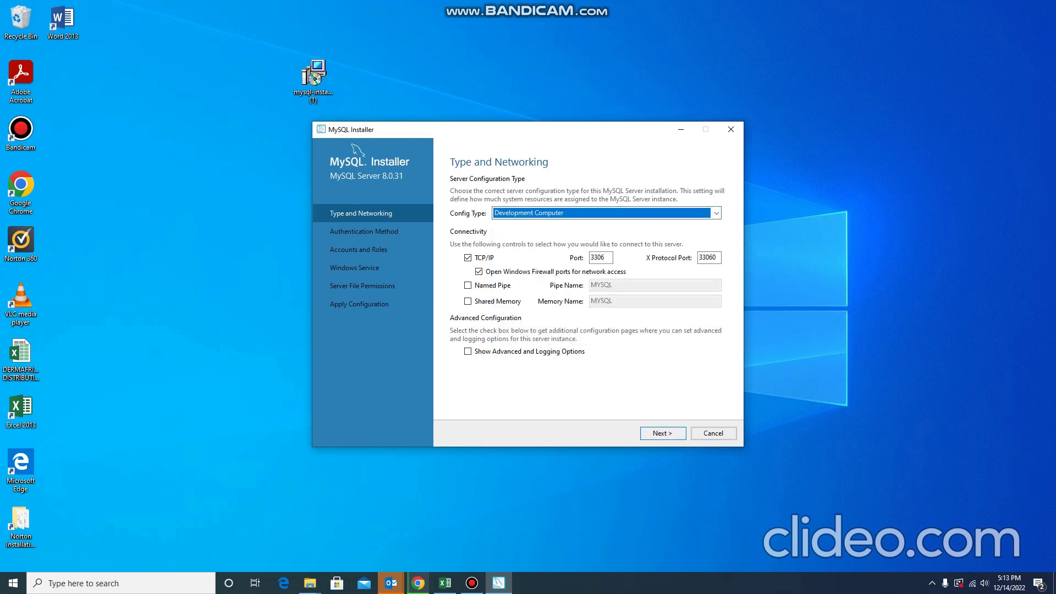
key("Return")
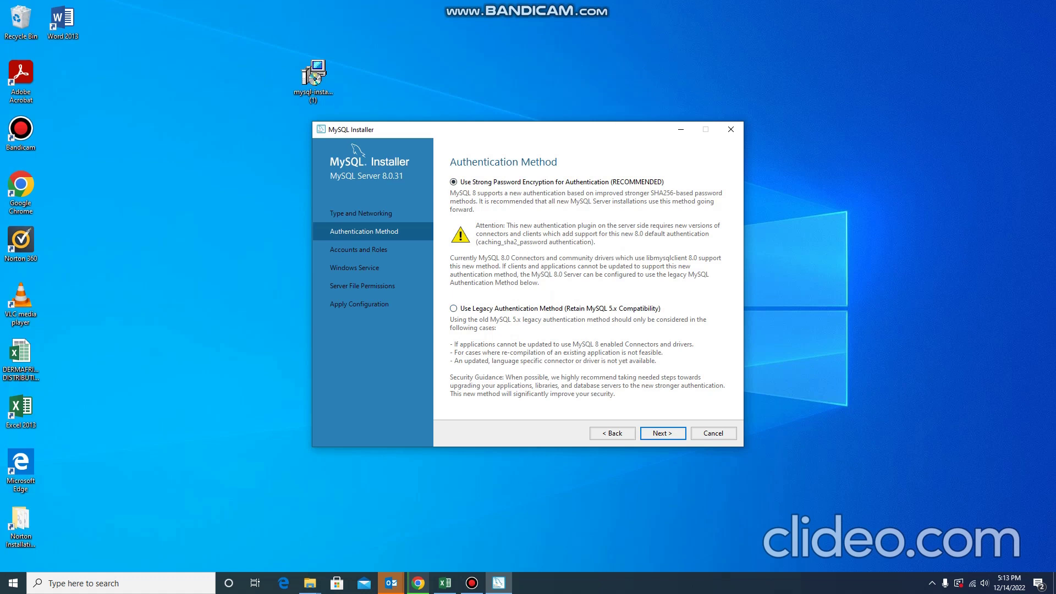
Keep strong password encryption and enter the root account password.
key("Return")
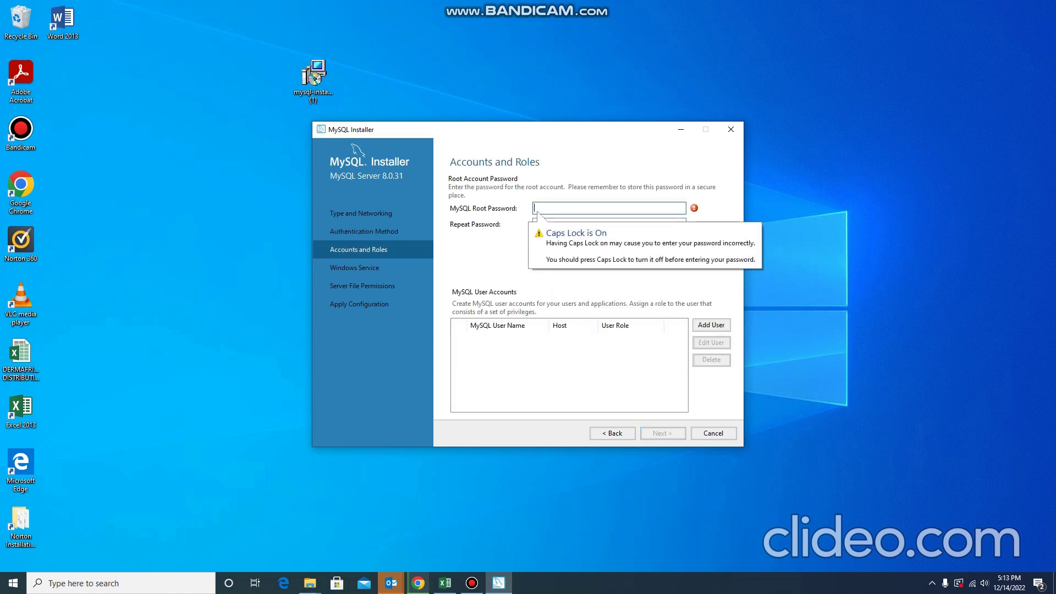
key("Caps_Lock")
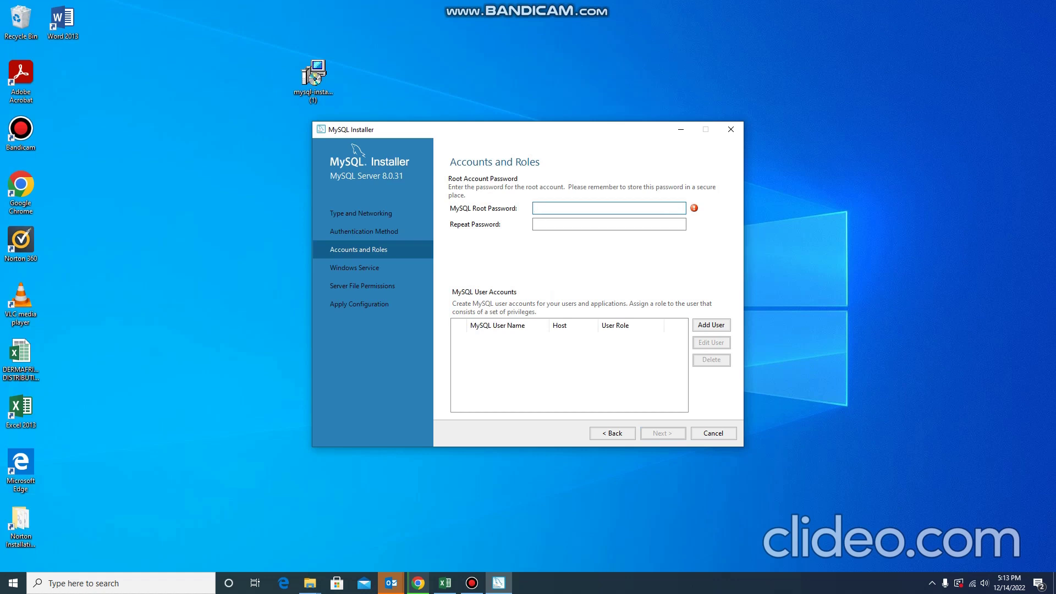
type("a")
key("Caps_Lock")
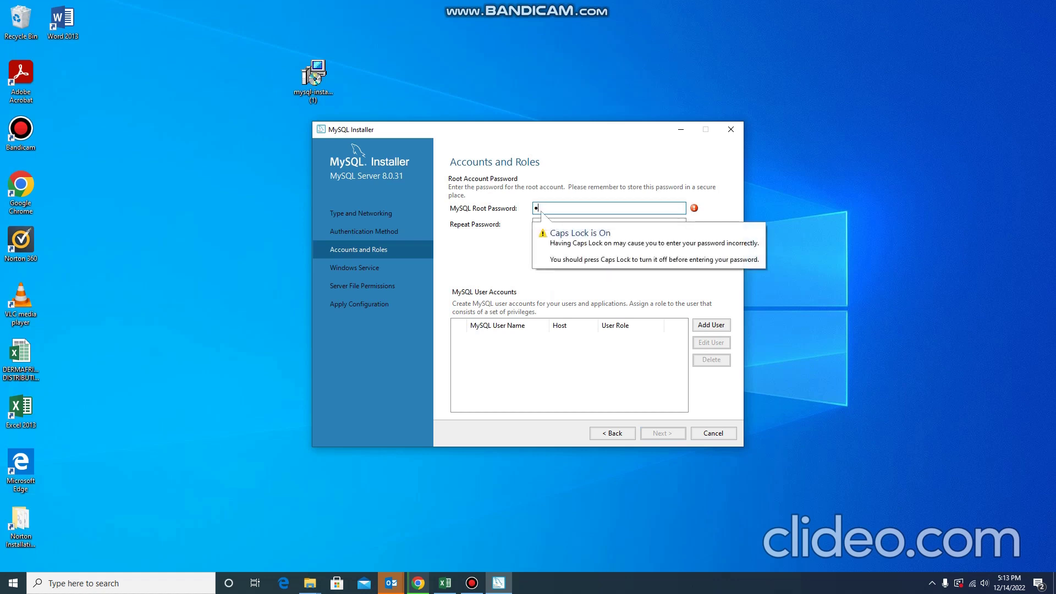
key("Caps_Lock")
key("BackSpace")
key("Caps_Lock")
type("A••••••••••")
left_click(609, 224)
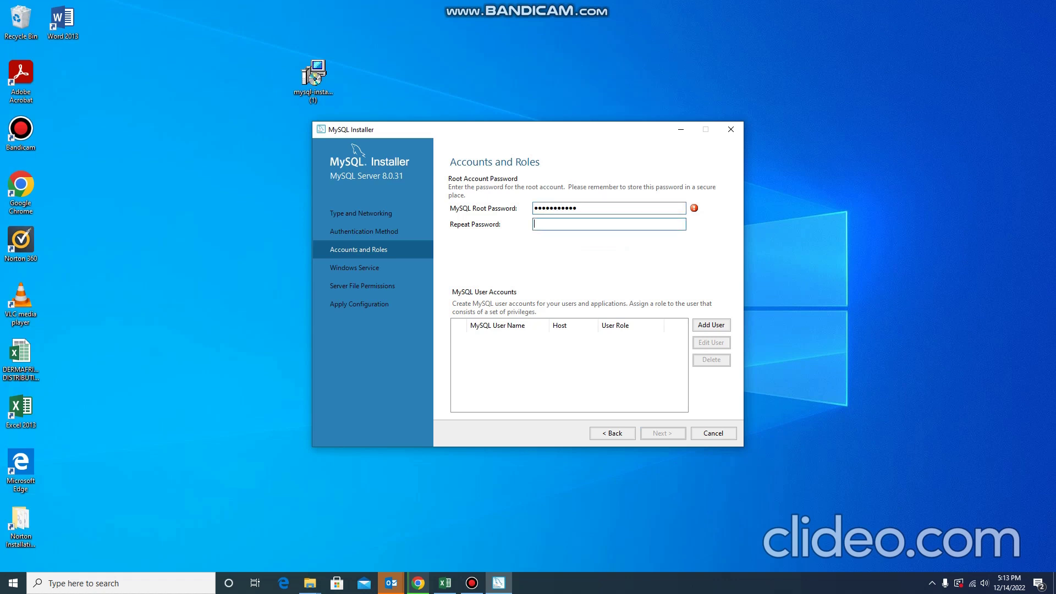
type("••••••••••")
Retype the matching root password in Repeat Password, skipping Add User, and continue.
key("Return")
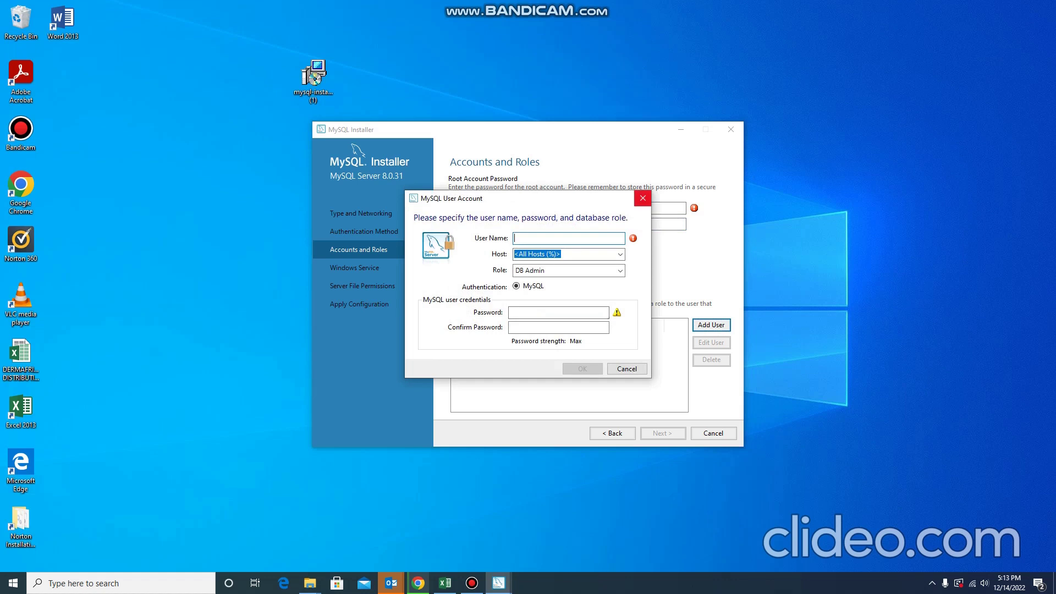
left_click(642, 198)
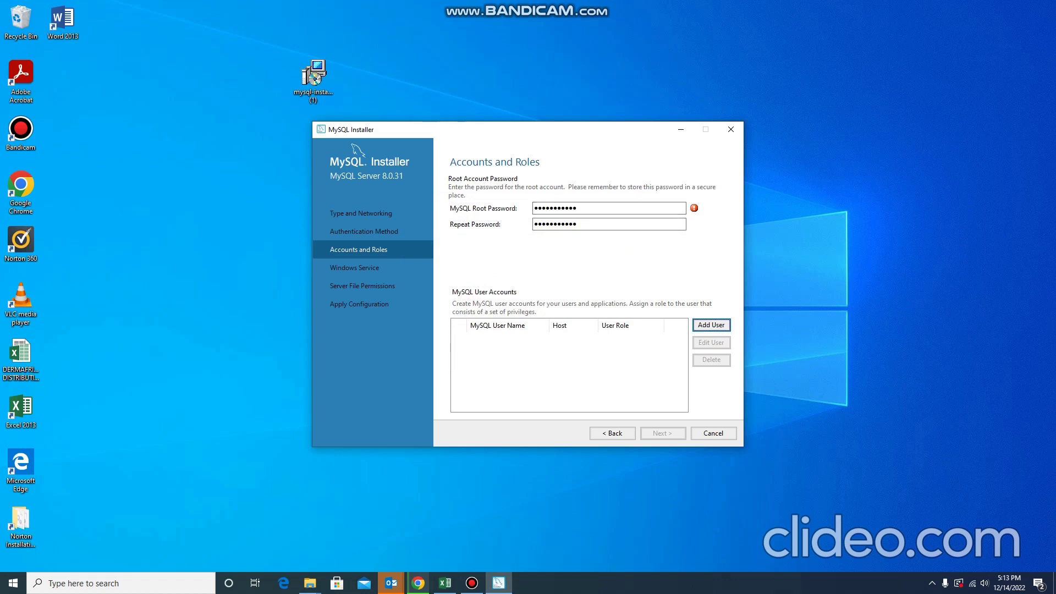
left_click(584, 224)
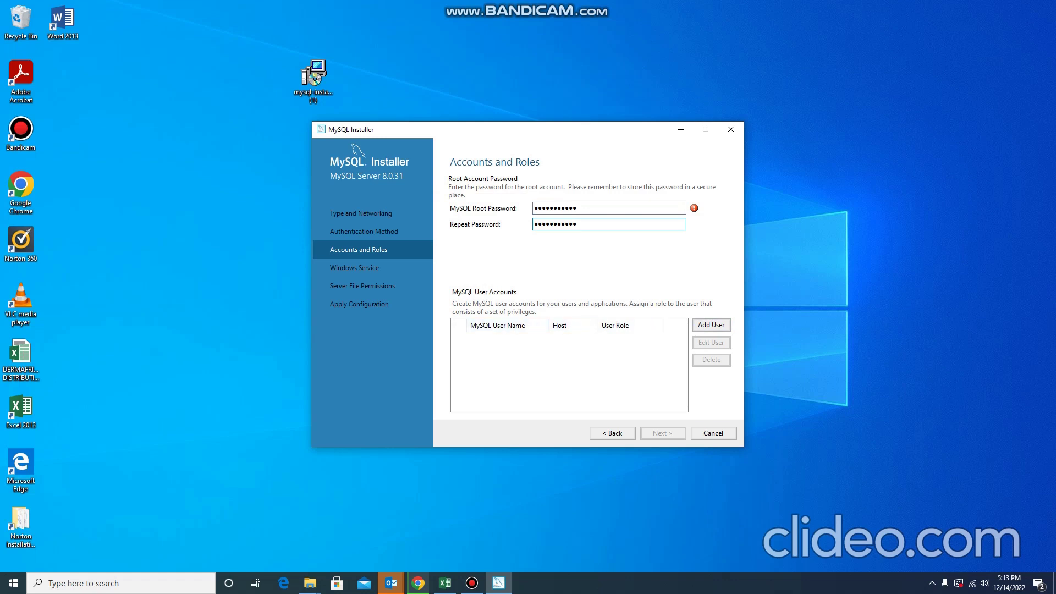
mouse_move(694, 208)
left_click(711, 325)
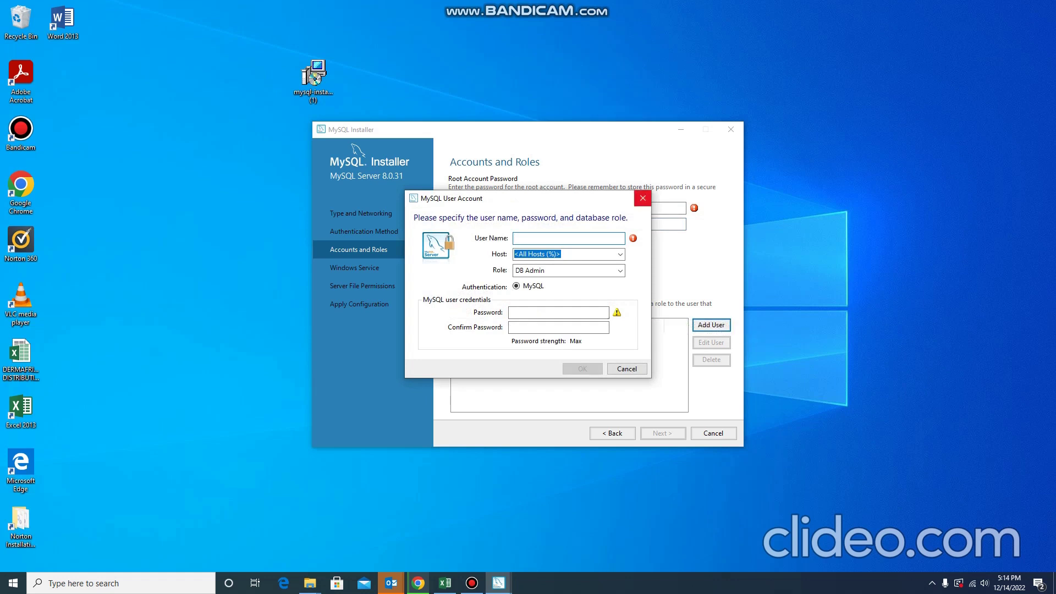
left_click(643, 198)
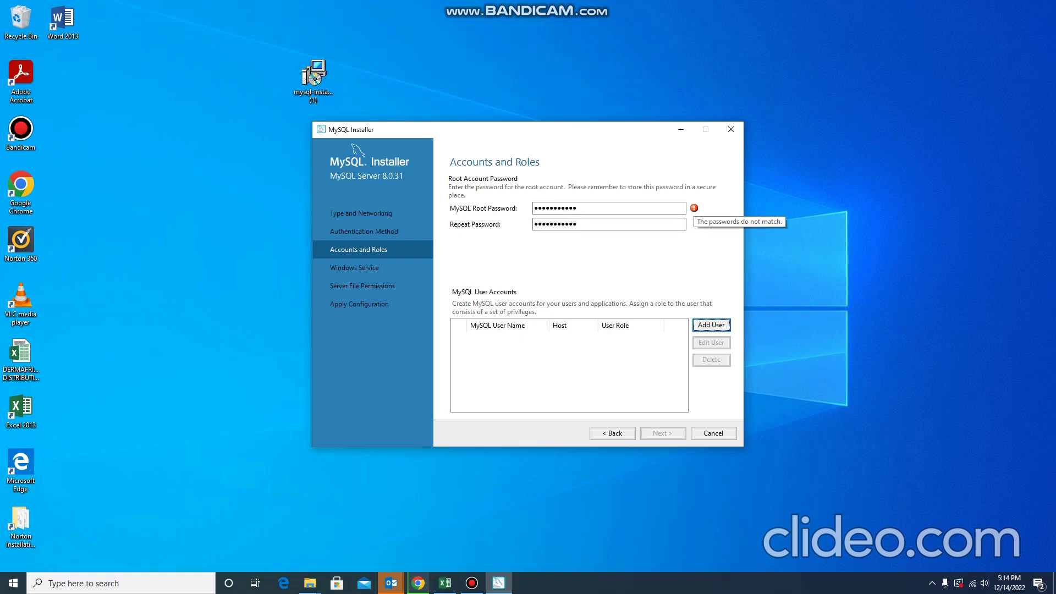
key("Tab")
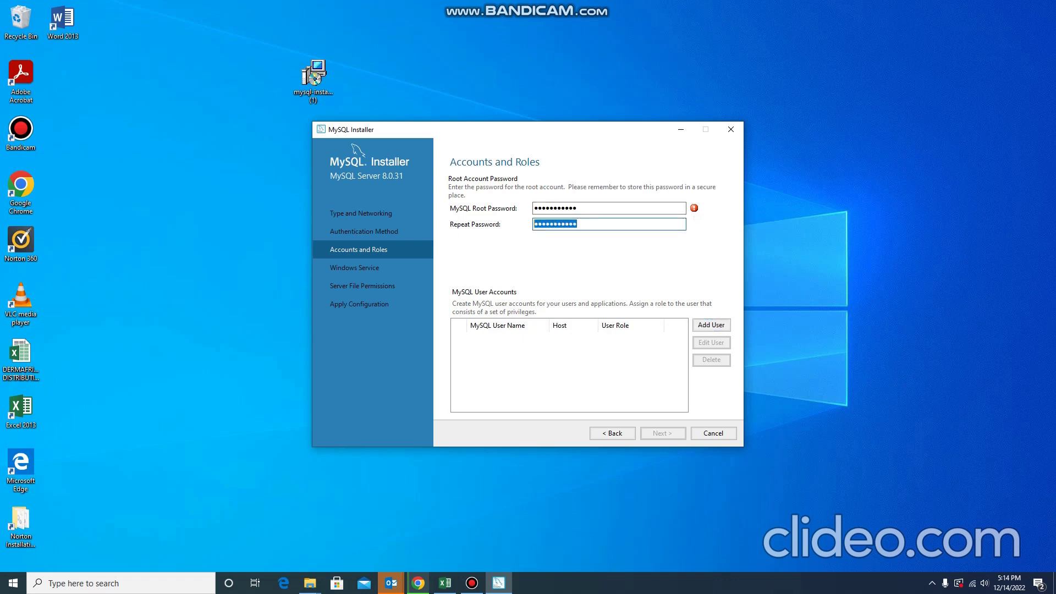
key("Caps_Lock")
type("Password12")
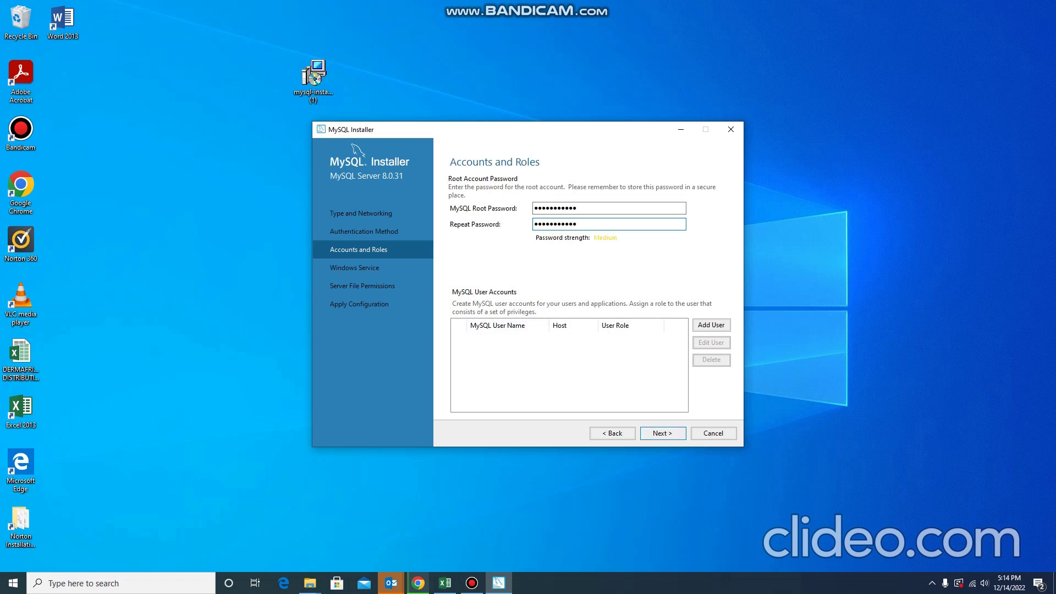
key("Return")
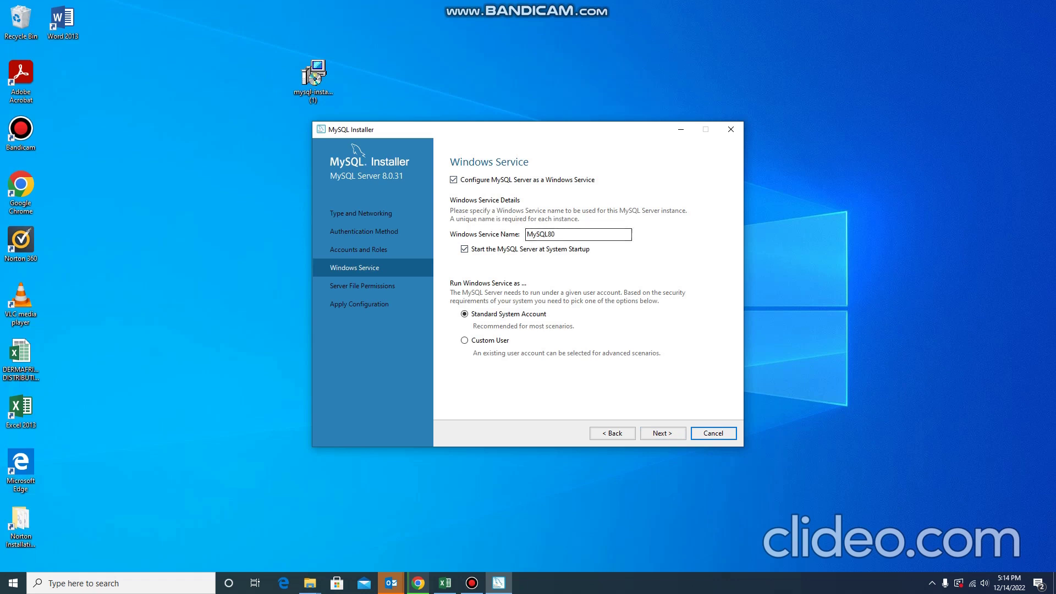
Keep the MySQL80 service and default file permissions, then execute the configuration.
left_click(663, 433)
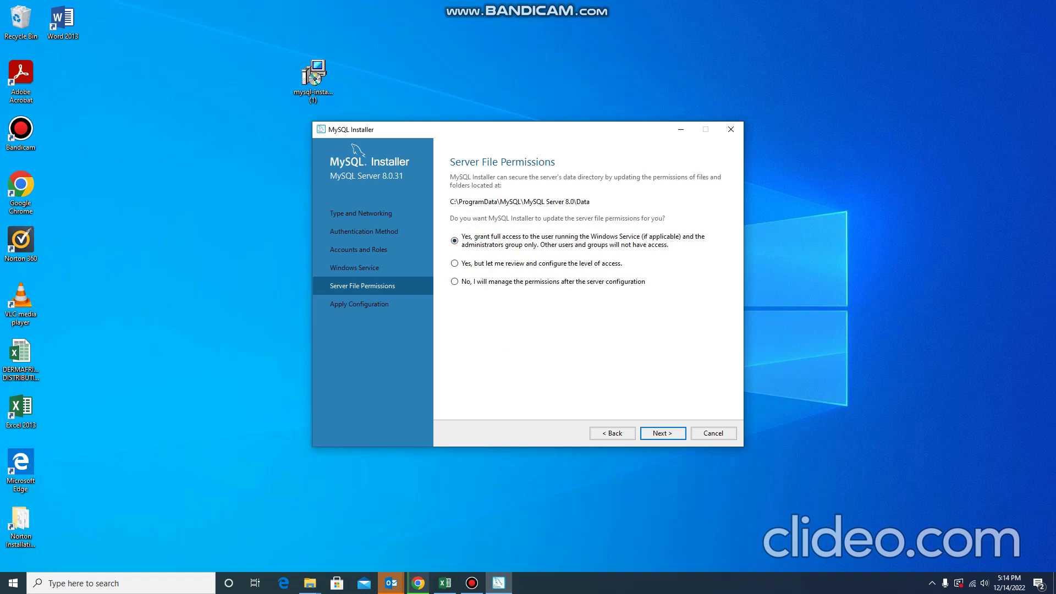
key("Return")
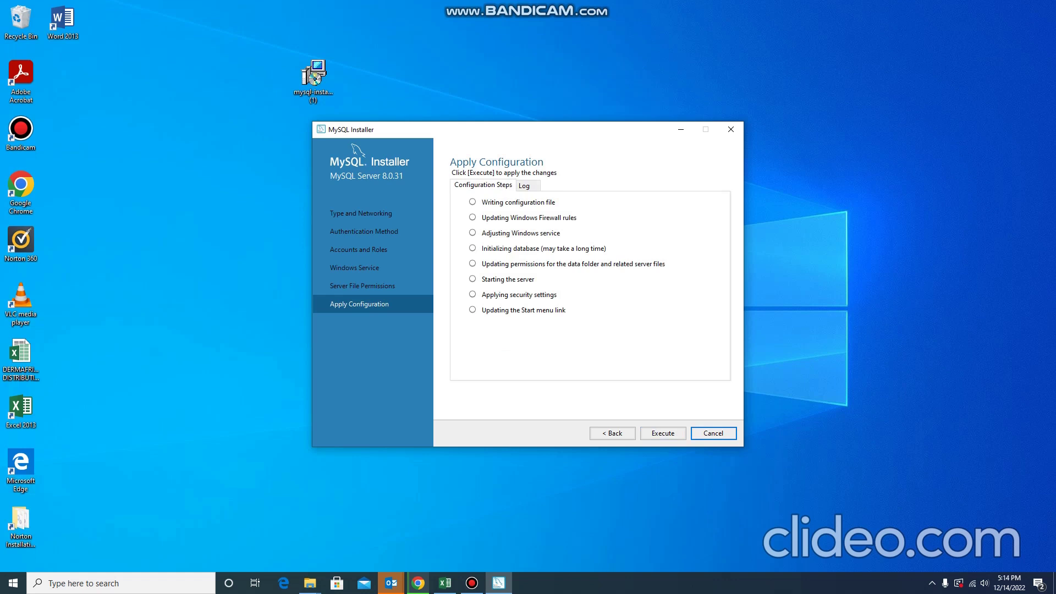
key("Return")
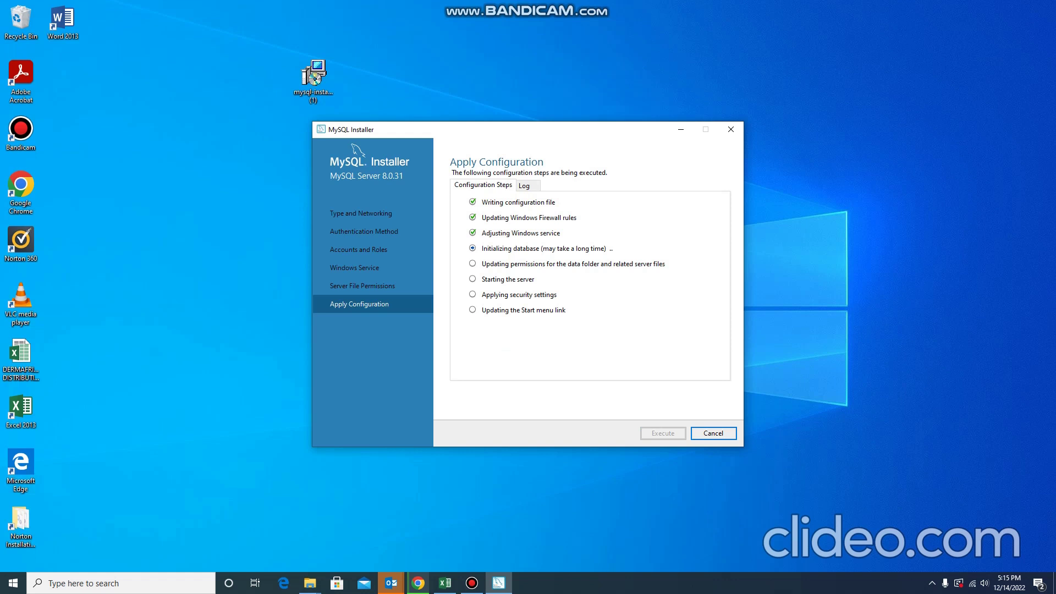
Let Apply Configuration write the config, firewall rules and service while the database initializes.
left_click(471, 584)
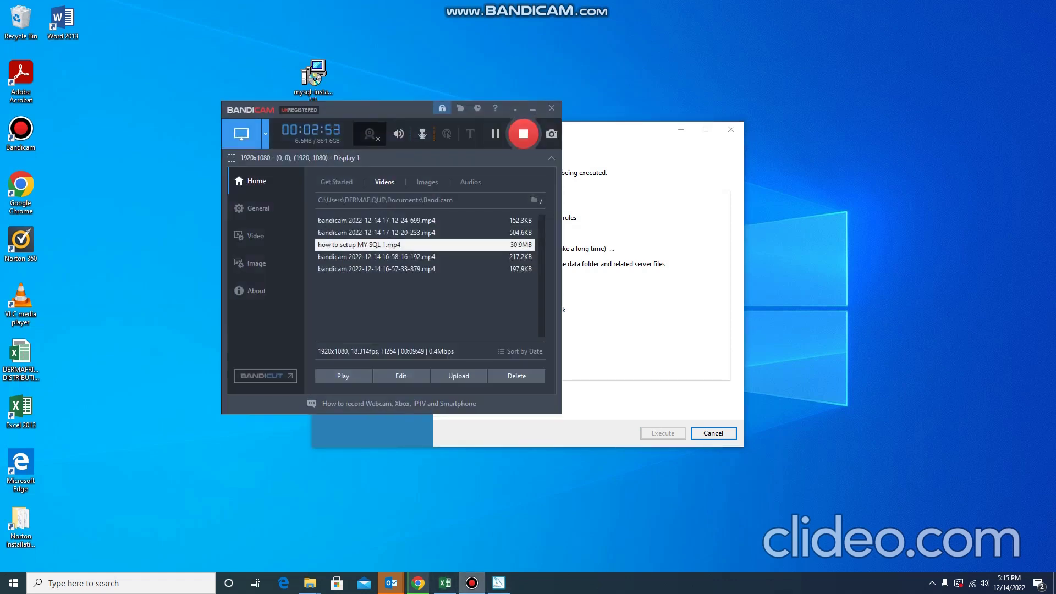
Wait for all Apply Configuration steps to succeed, then finish MySQL Server 8.0.31 setup.
left_click(472, 583)
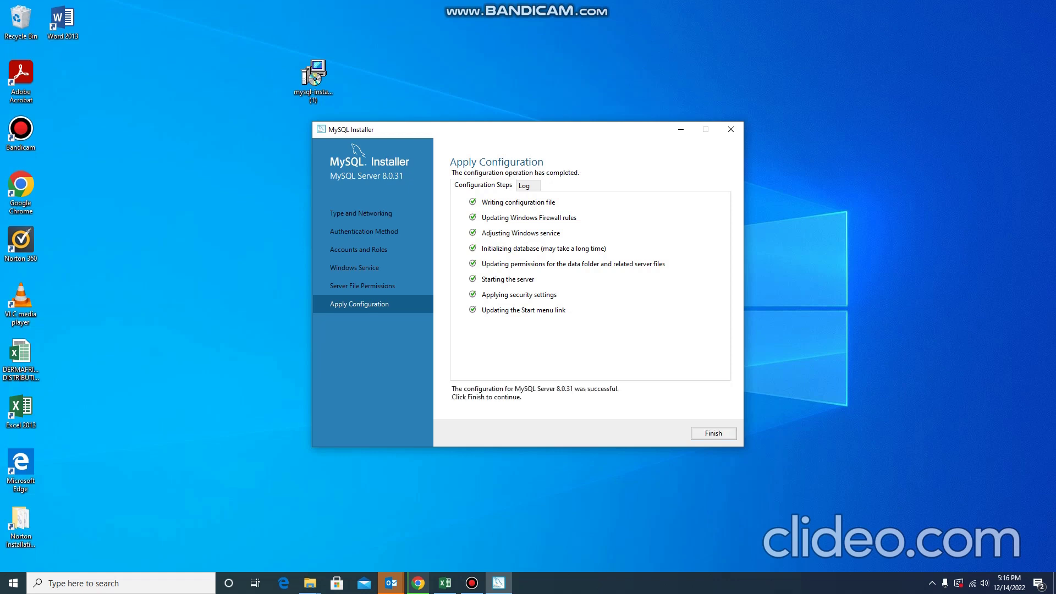
key("Return")
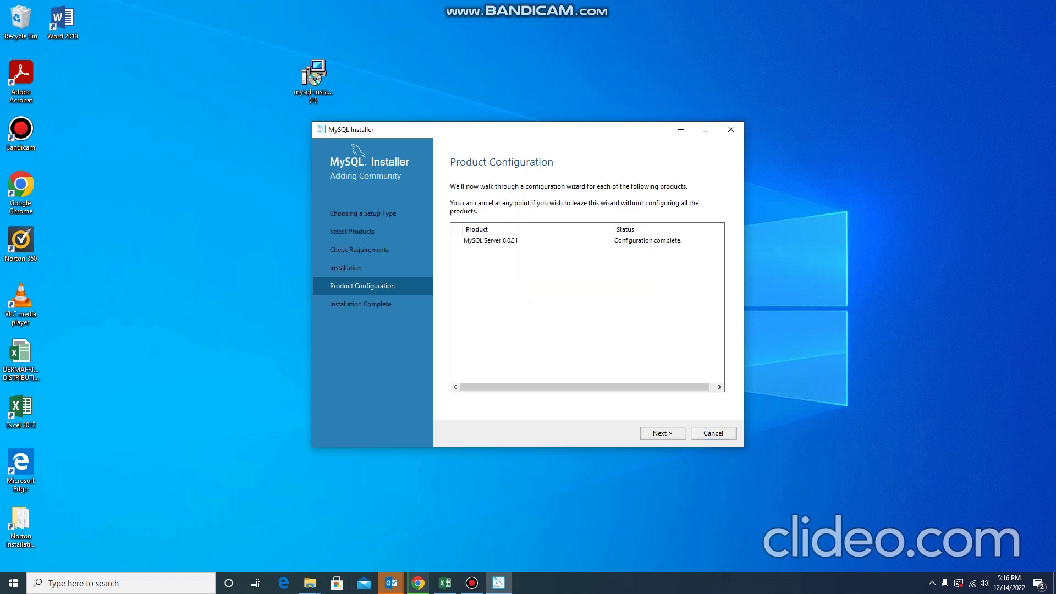
Reach Installation Complete and finish with Start Workbench and Start Shell checked.
key("Return")
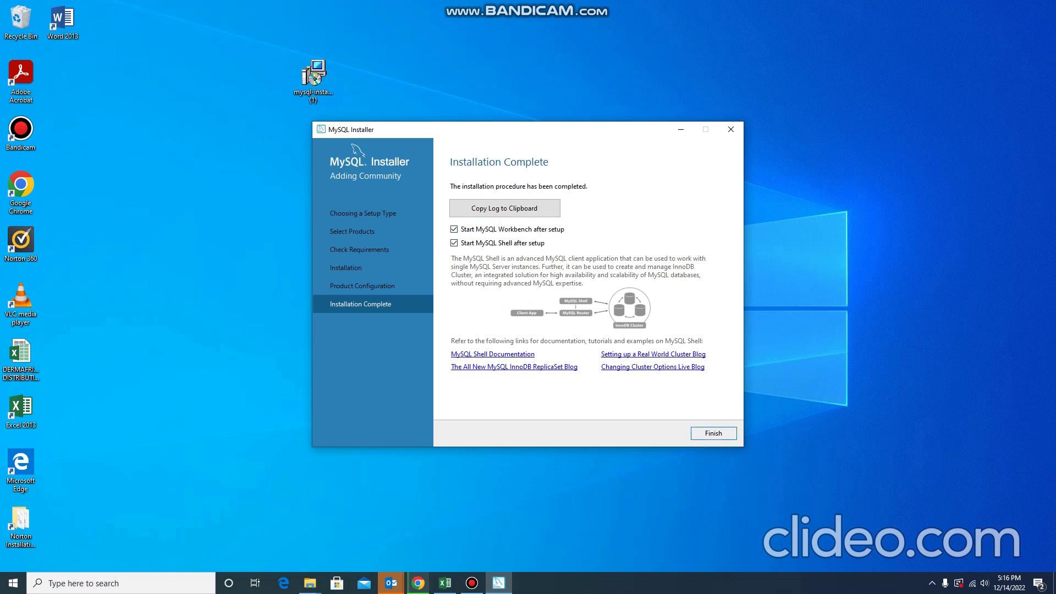
left_click(714, 434)
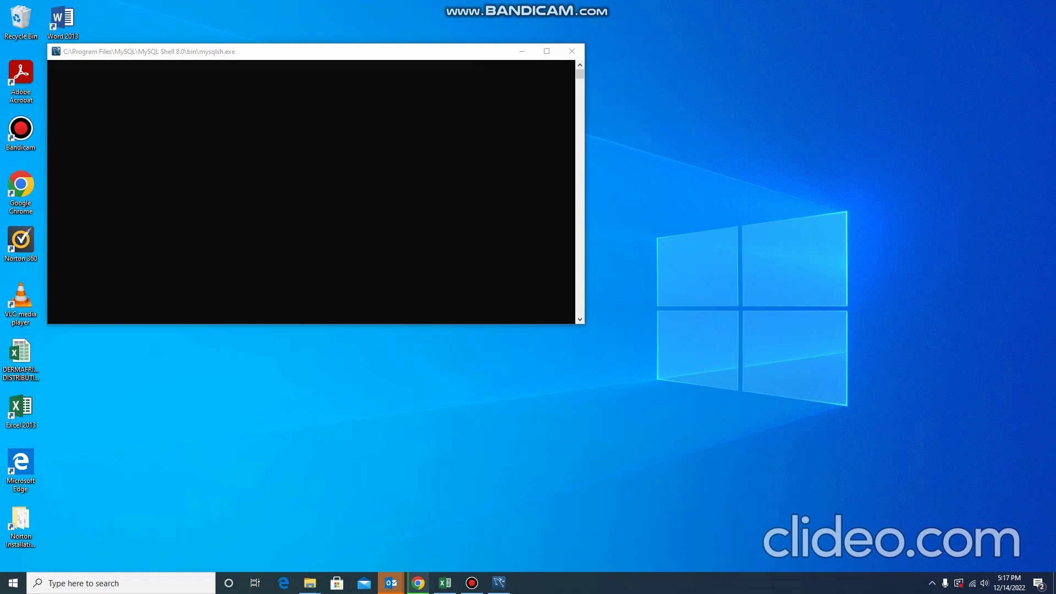
Reposition the MySQL Shell 8.0.31 console window and bring up the open File Explorer window.
left_click_drag(250, 53, 268, 111)
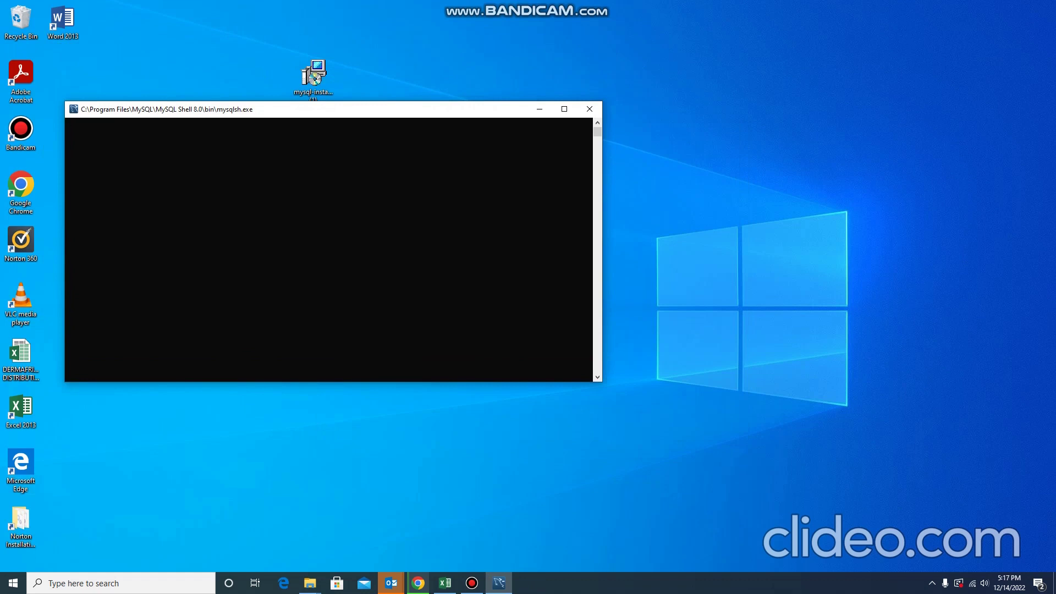
mouse_move(499, 583)
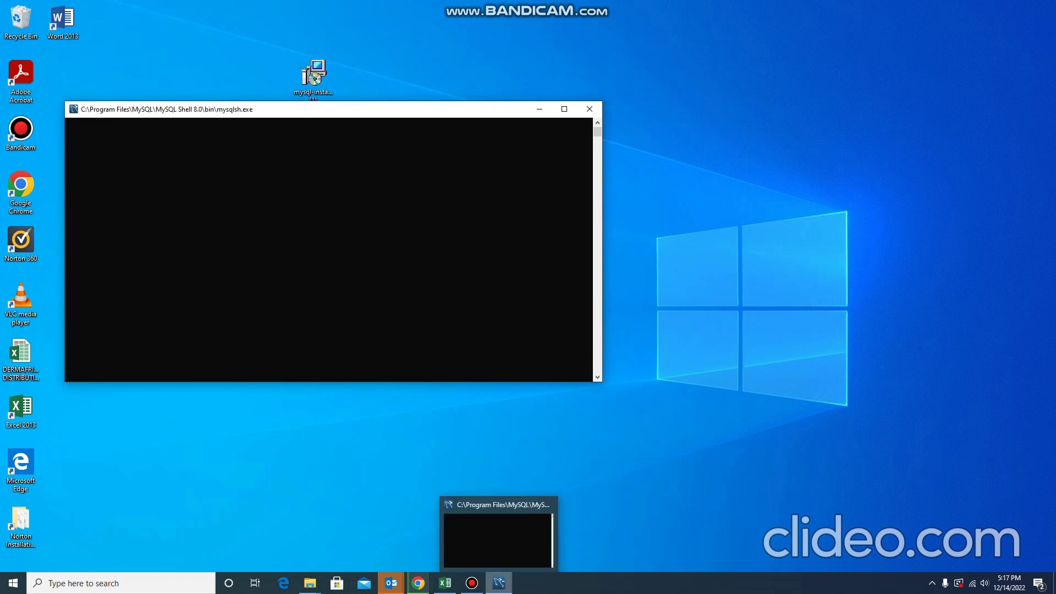
left_click_drag(267, 110, 304, 98)
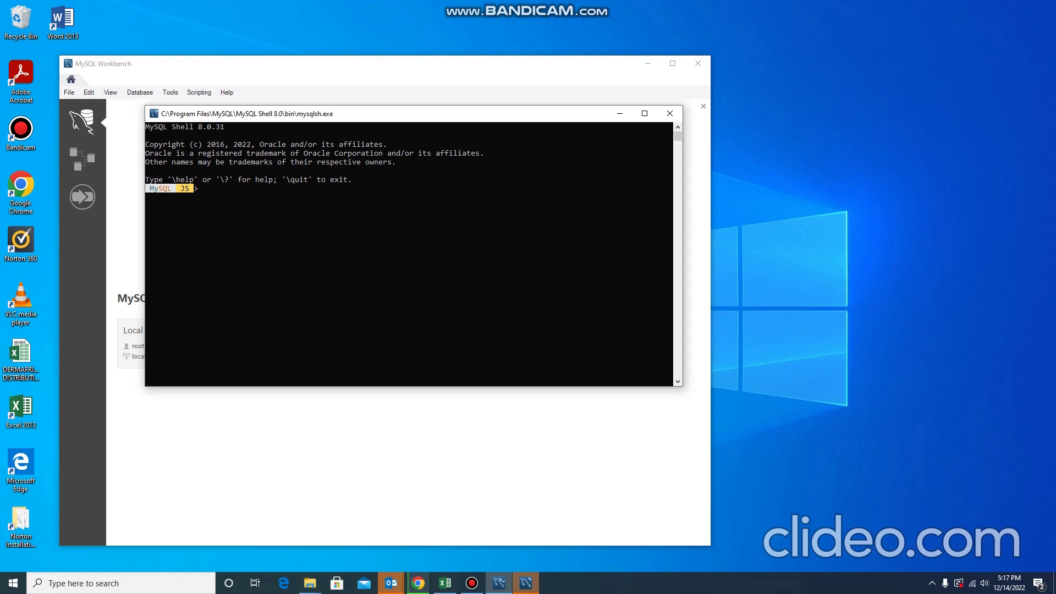
left_click(310, 584)
Browse File Explorer to C:\Program Files\MySQL\MySQL Server 8.0\bin.
left_click(252, 536)
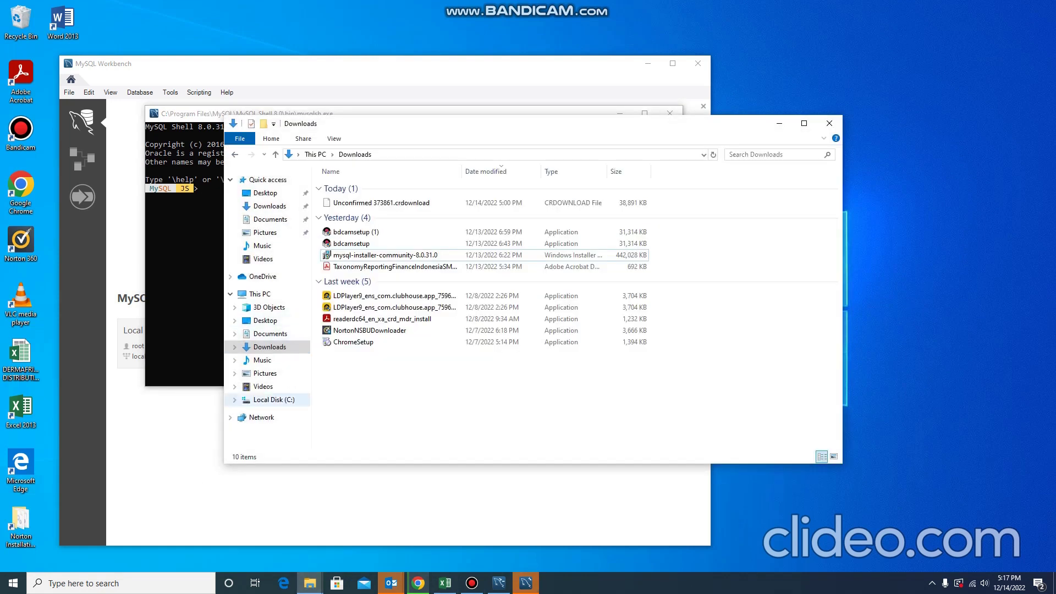
left_click(274, 400)
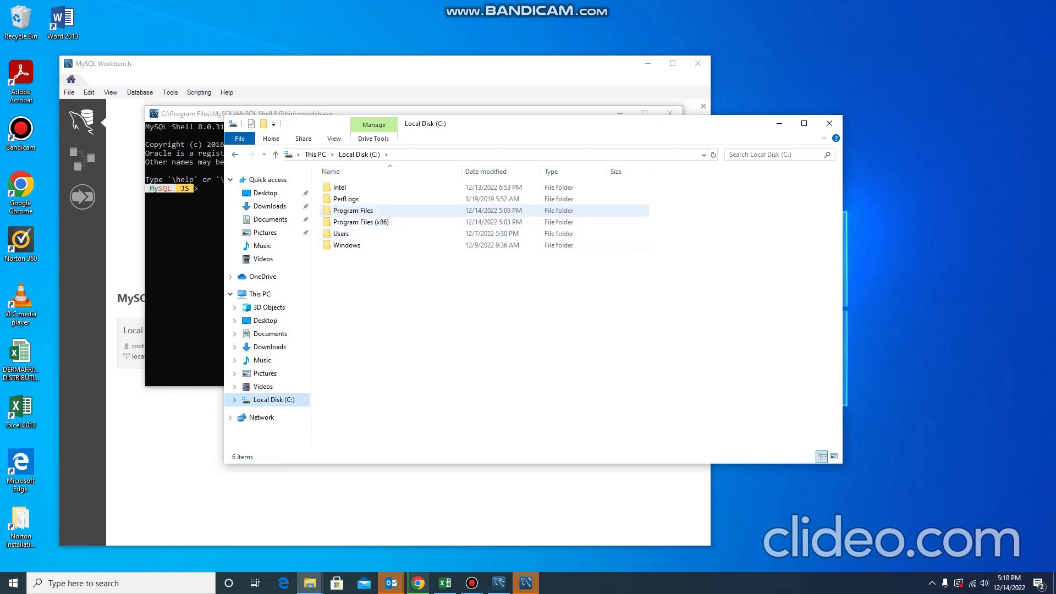
double_click(353, 211)
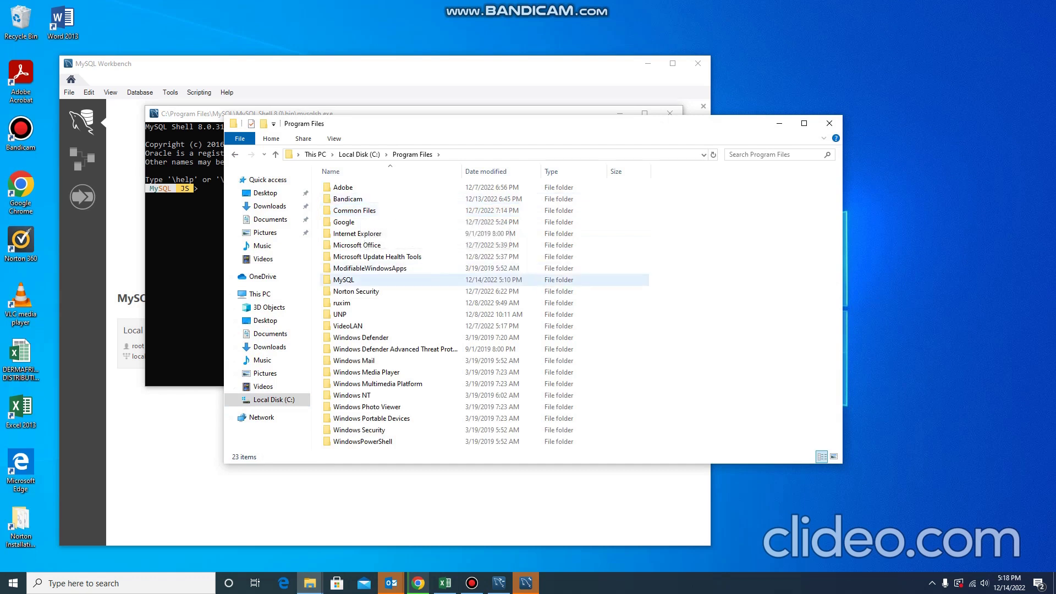
double_click(344, 279)
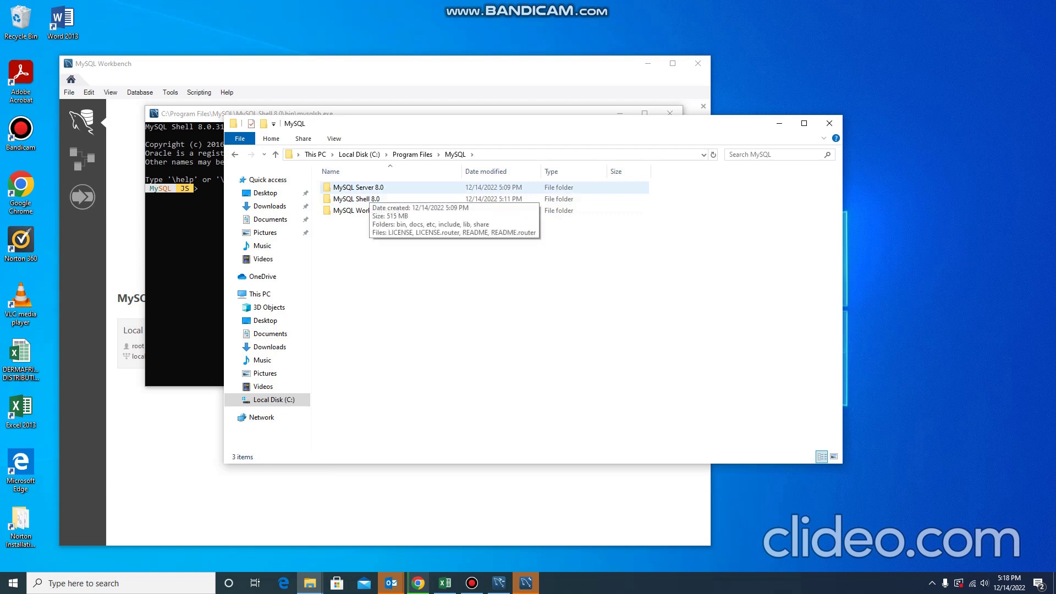
double_click(358, 187)
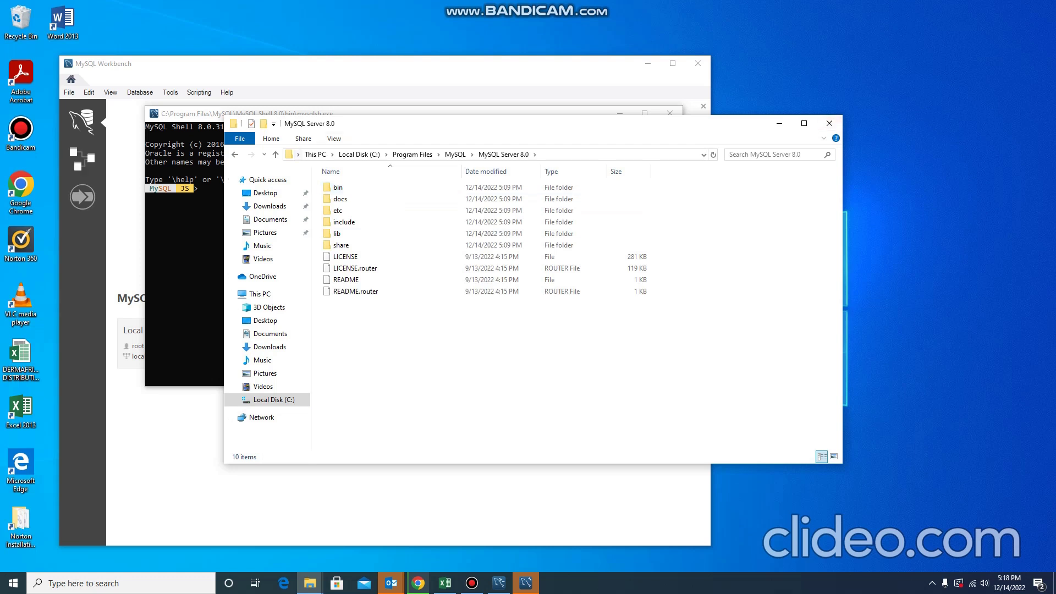
key("alt+Left")
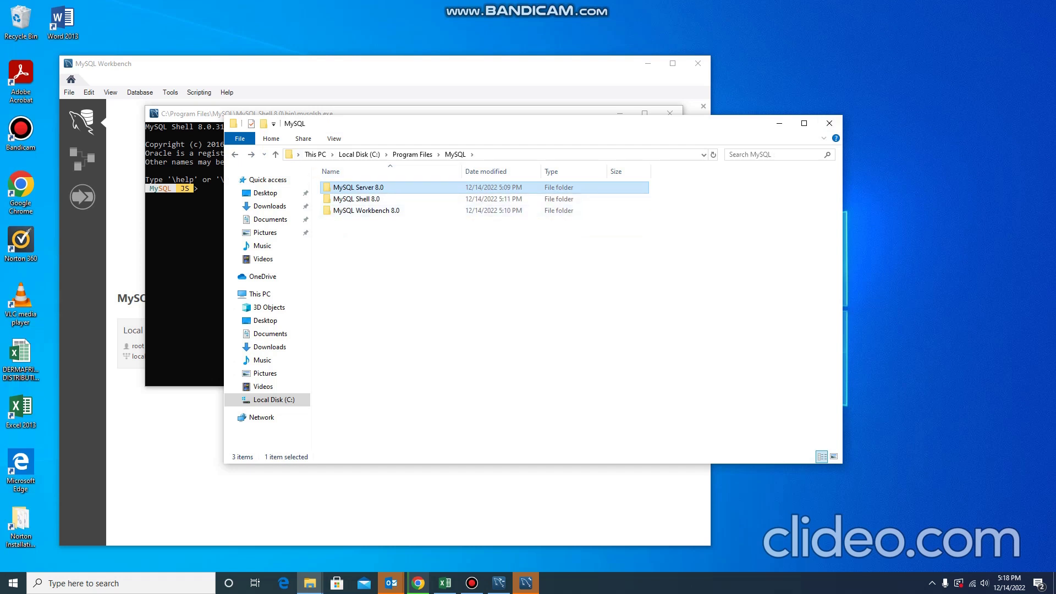
key("alt+Right")
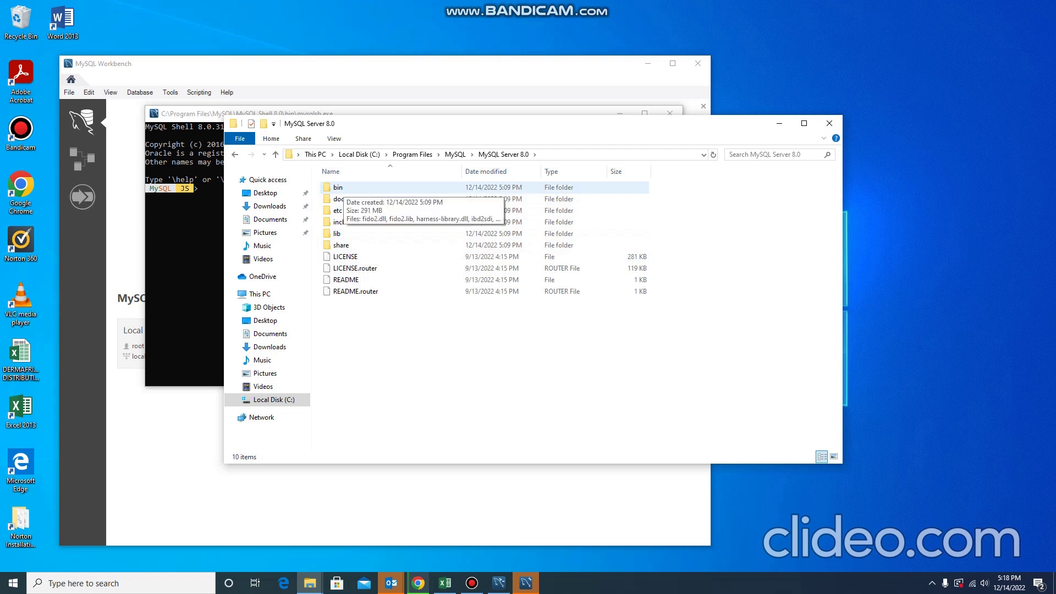
double_click(337, 188)
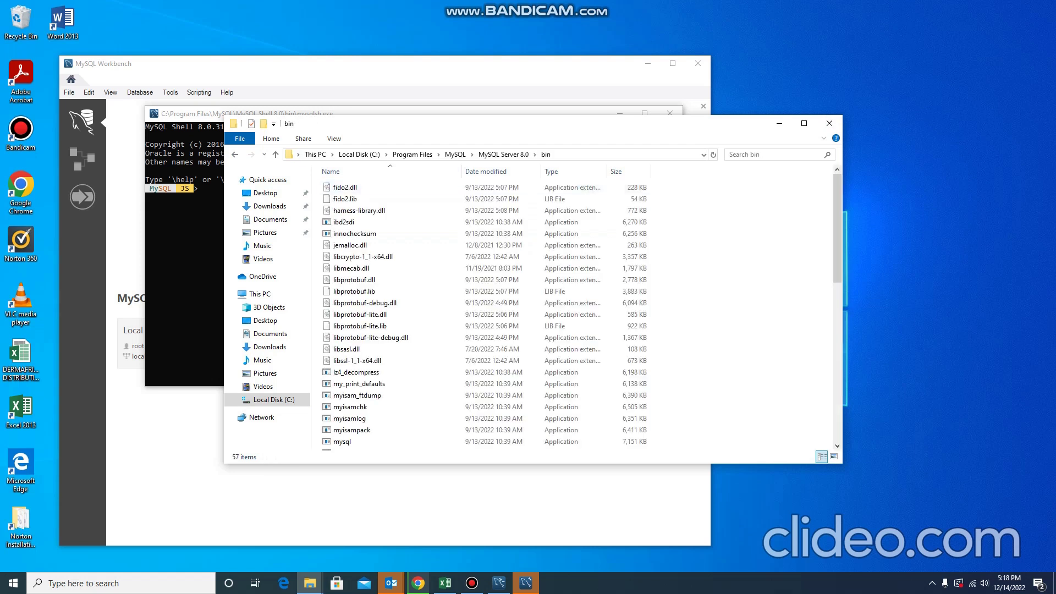
Copy the bin folder's full address and close File Explorer.
right_click(558, 155)
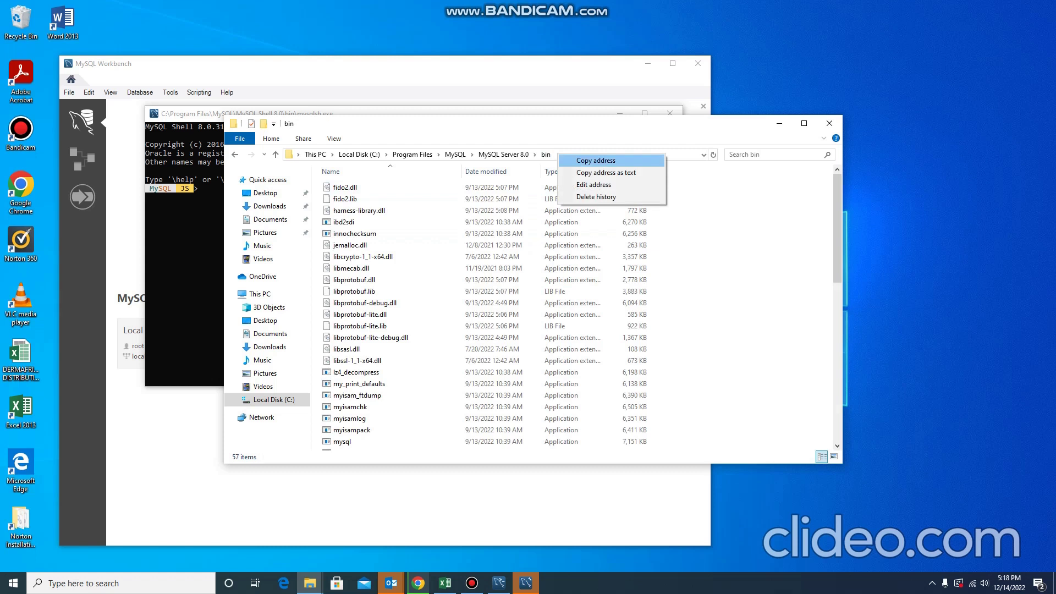
left_click(596, 160)
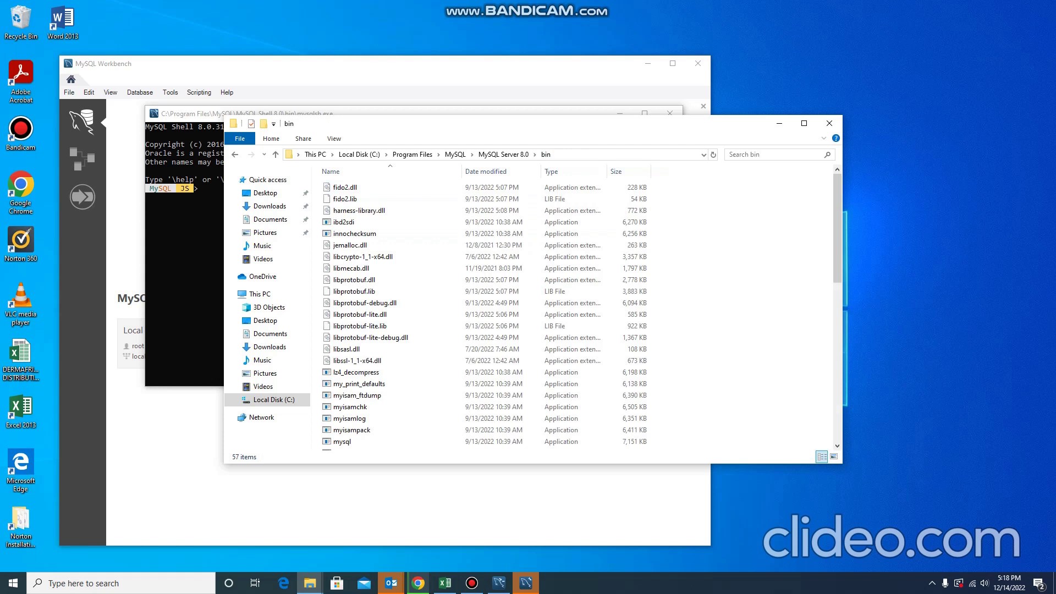
left_click(830, 123)
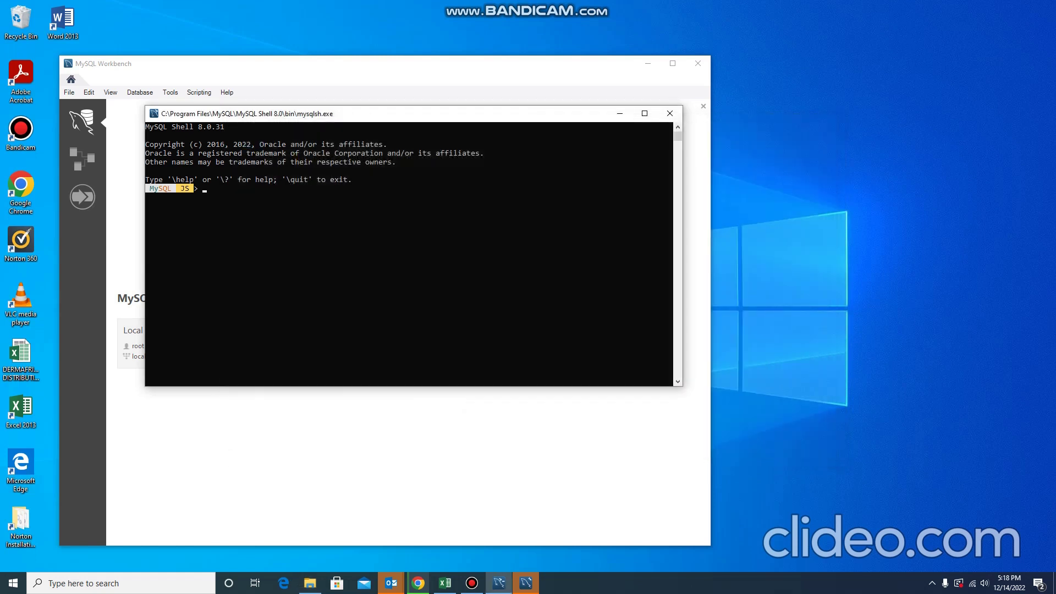
Search Windows for 'environm' to find Edit the system environment variables.
left_click(121, 583)
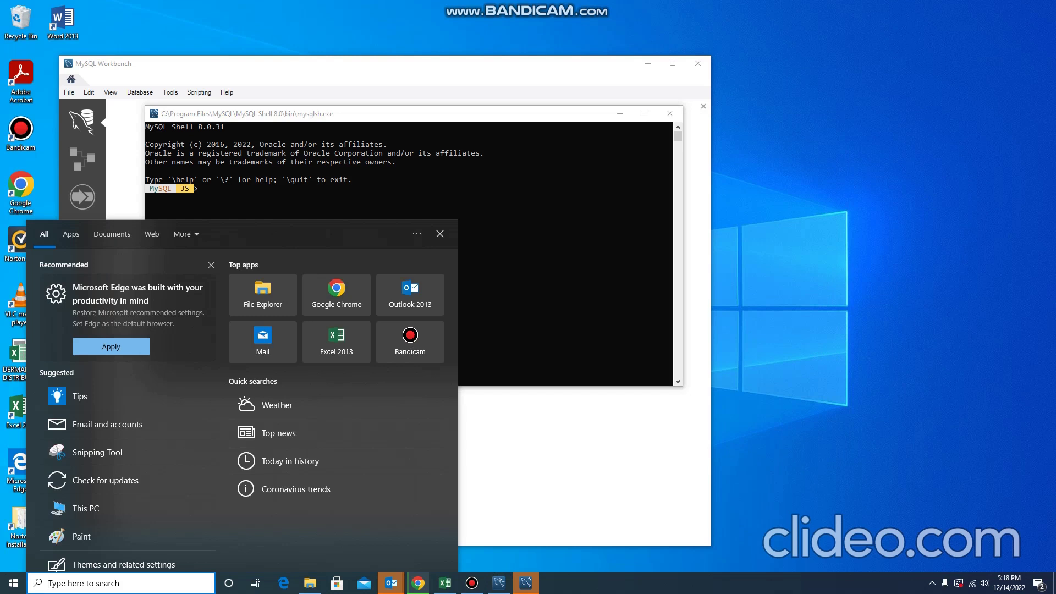
type("environm")
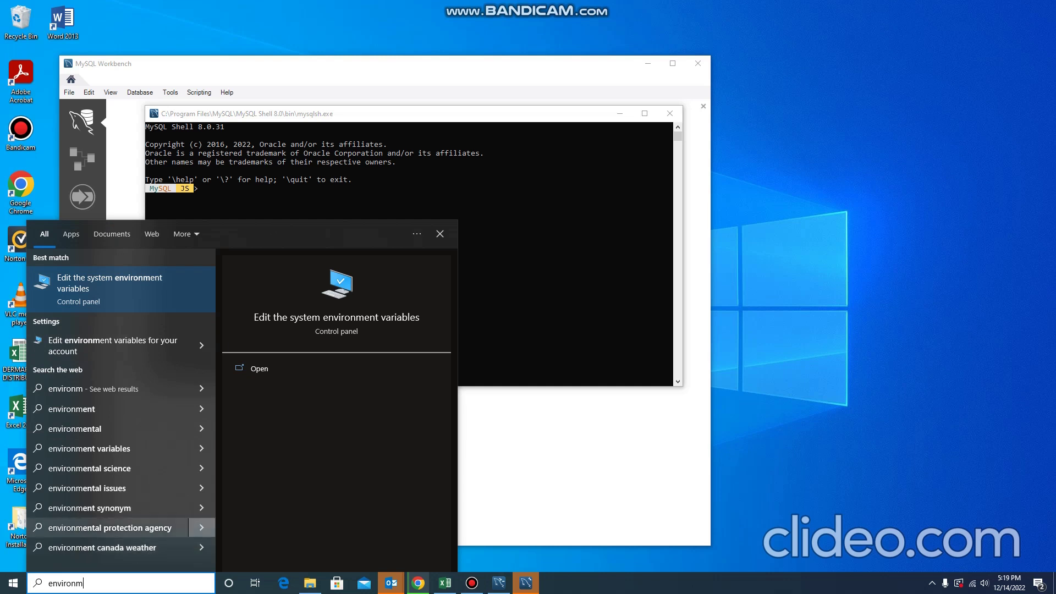
Open System Properties' Environment Variables, select the system Path, and close without changes.
left_click(259, 368)
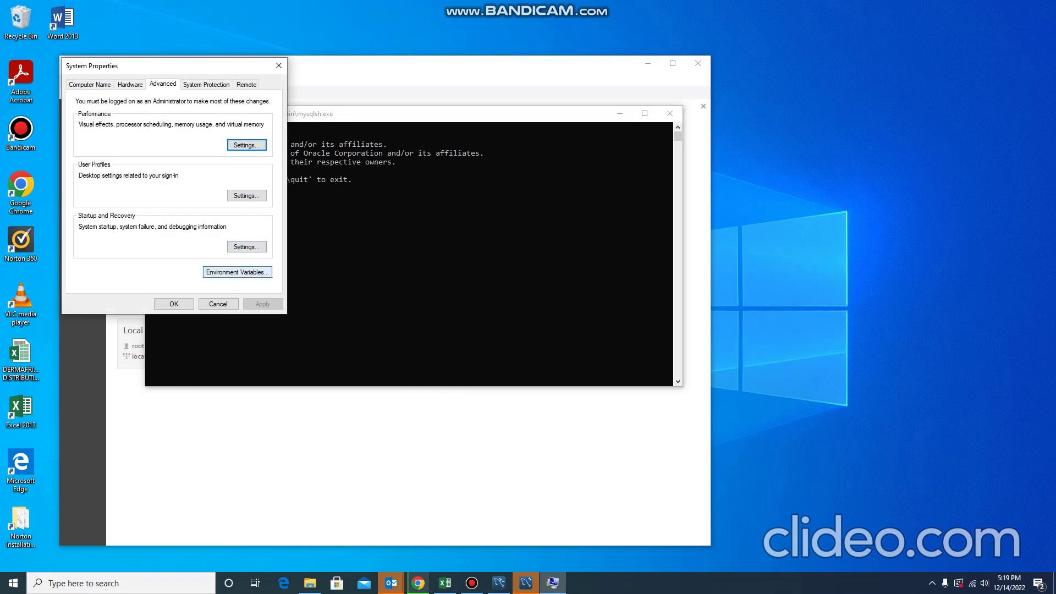
left_click_drag(174, 66, 247, 104)
left_click(309, 311)
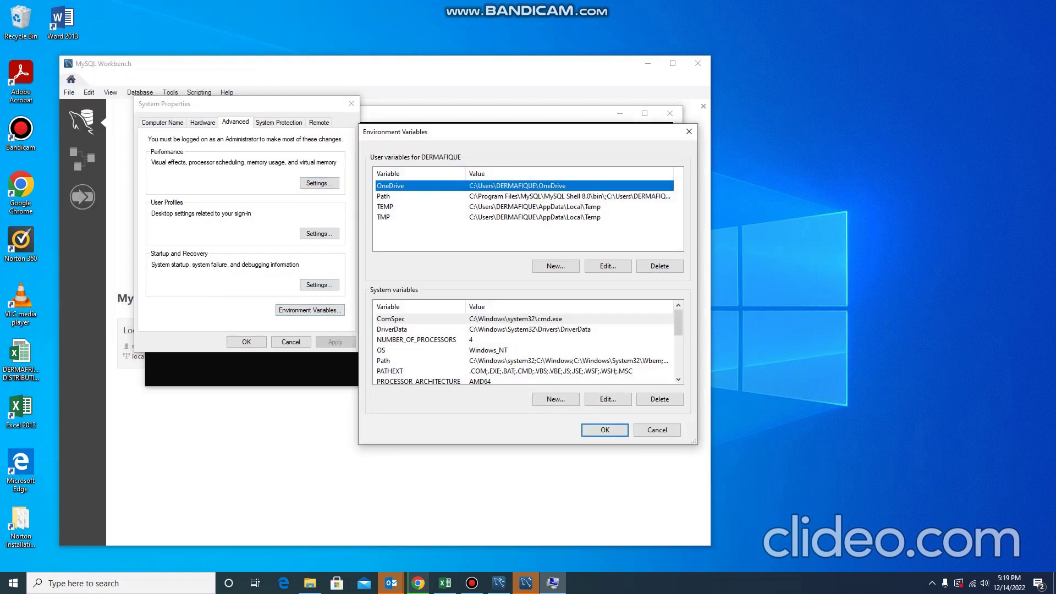
scroll(528, 347, "down", 3)
left_click(383, 361)
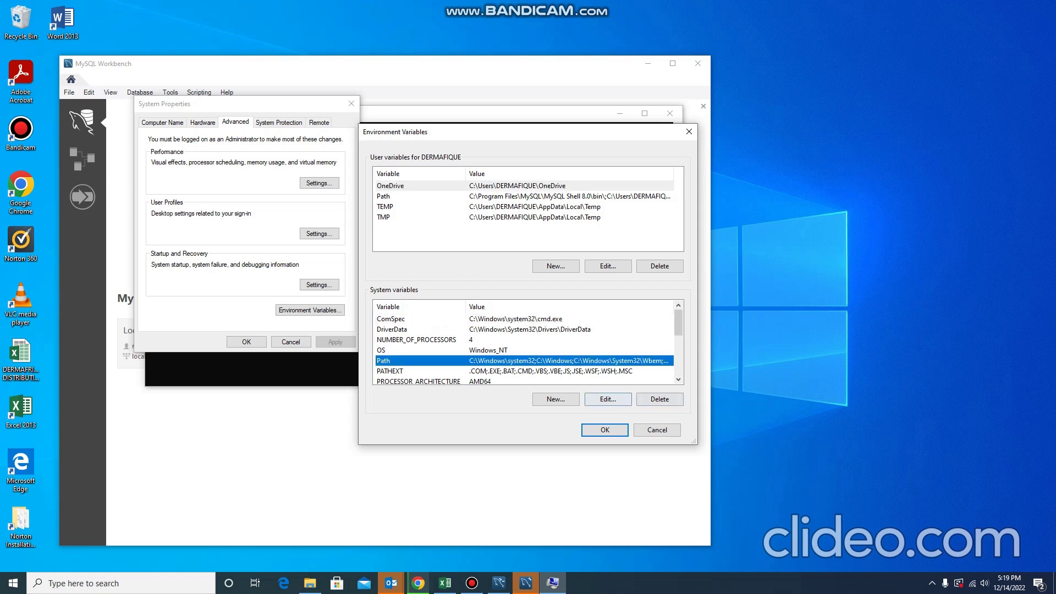
left_click(605, 429)
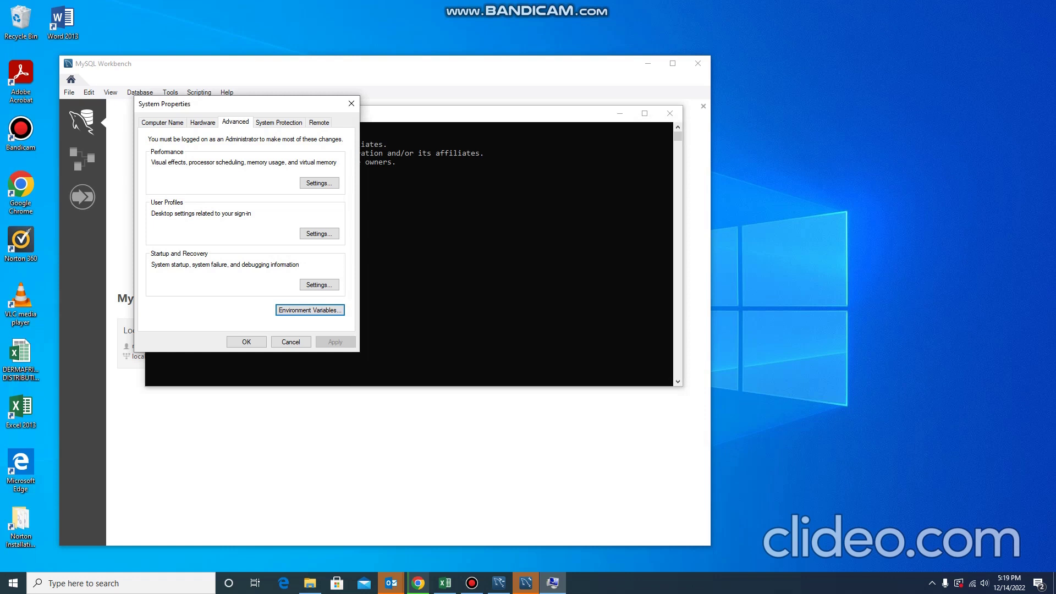
Paste C:\Program Files\MySQL\MySQL Server 8.0\bin as a new Path entry and confirm all dialogs.
left_click(311, 310)
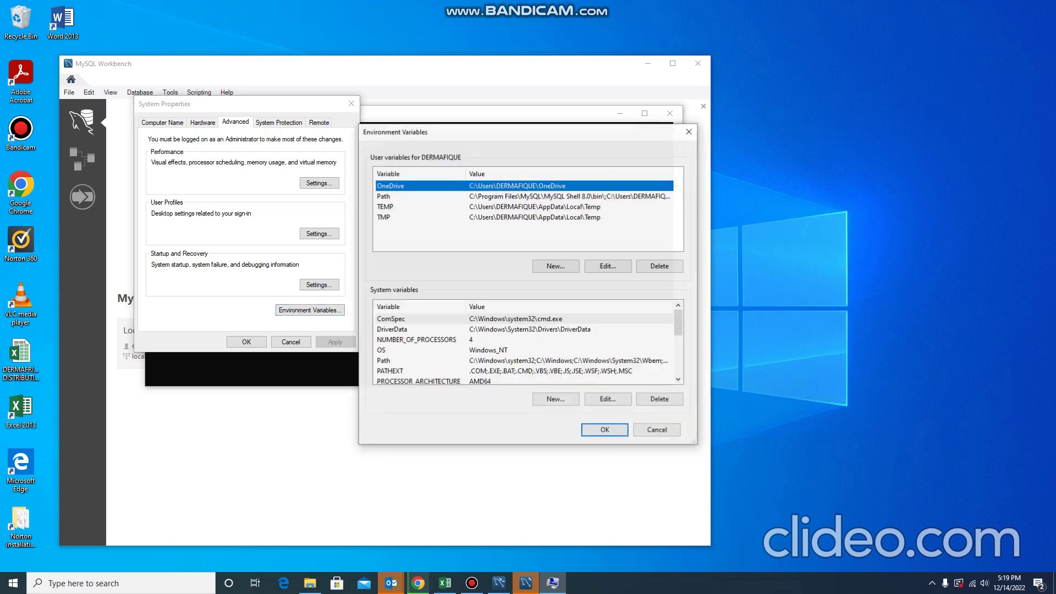
scroll(526, 343, "down", 2)
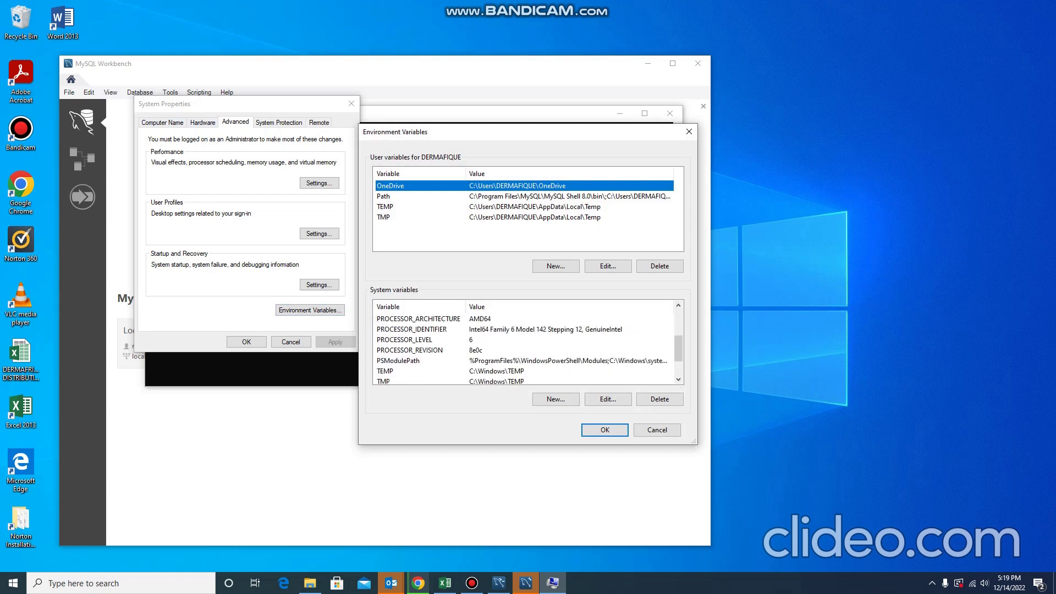
scroll(525, 344, "up", 1)
double_click(383, 330)
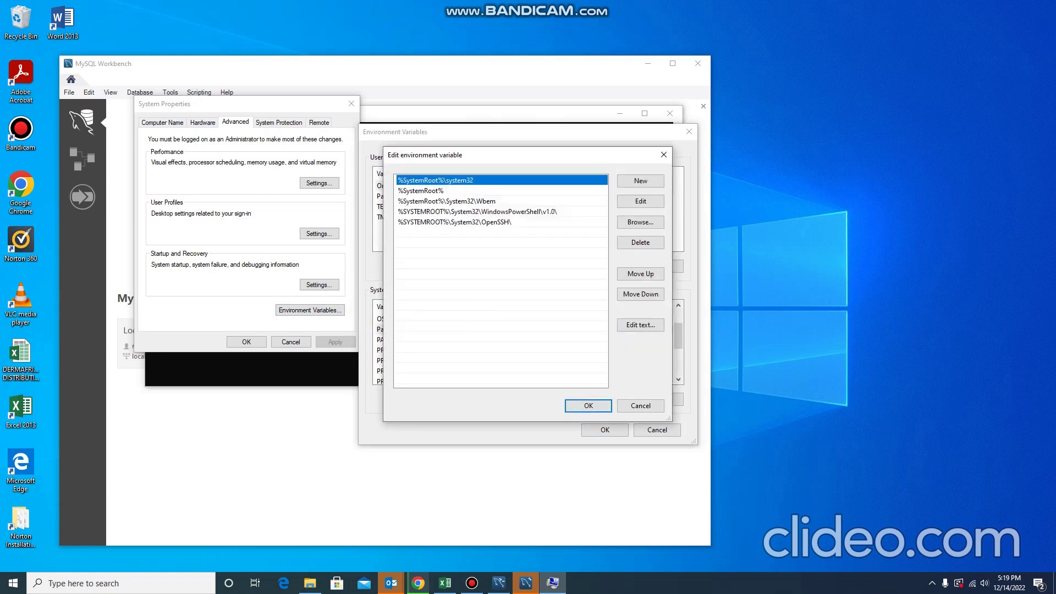
left_click(641, 181)
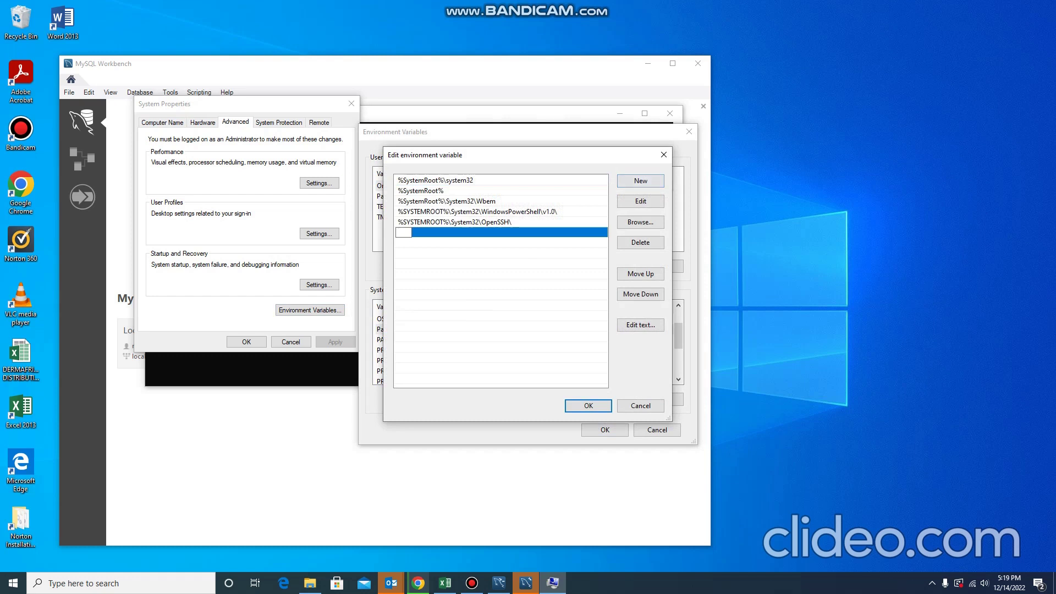
right_click(403, 231)
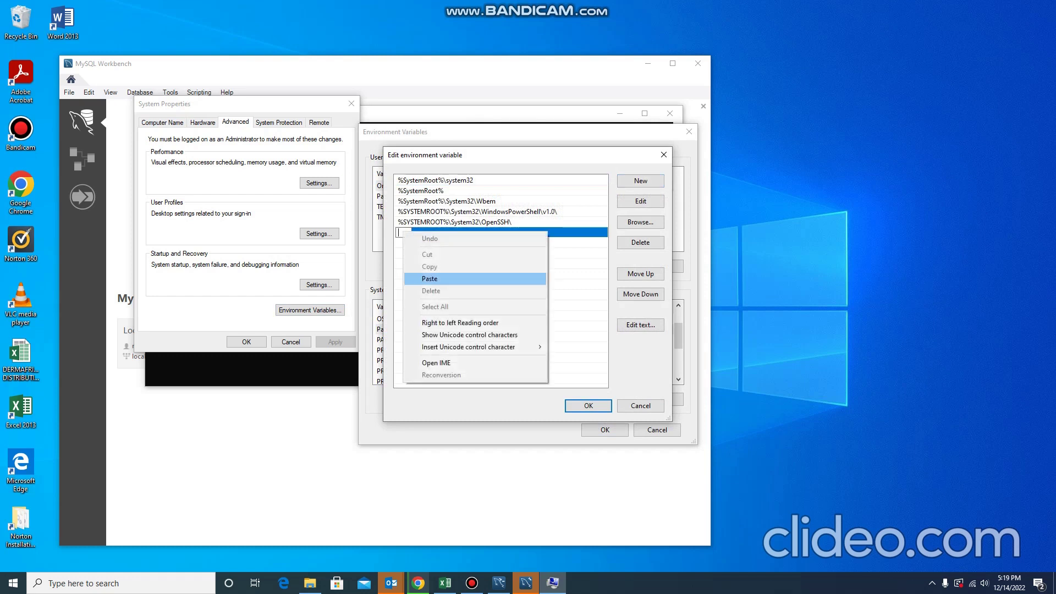
left_click(429, 278)
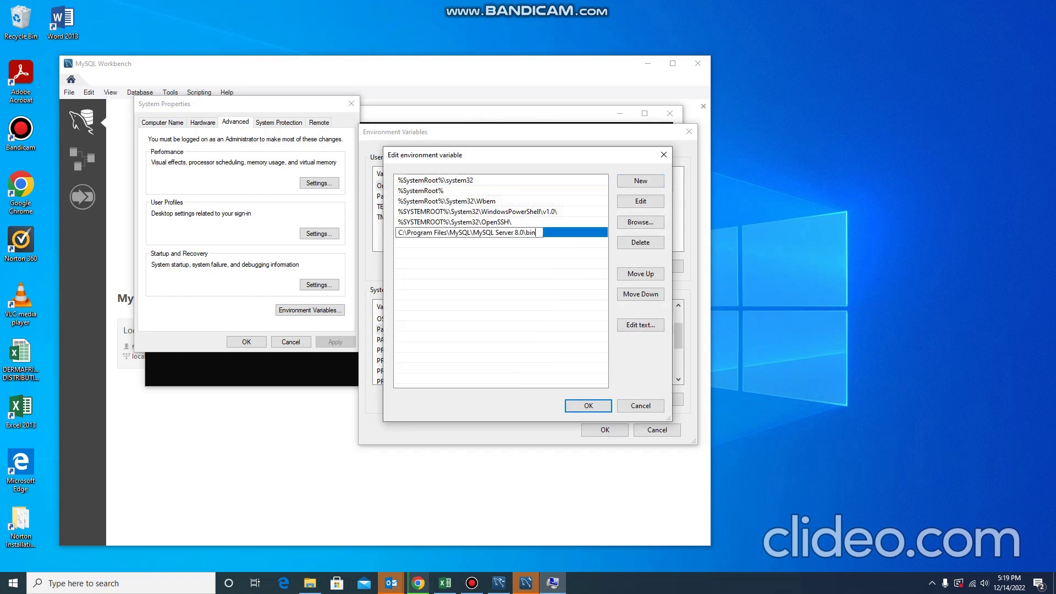
left_click(594, 406)
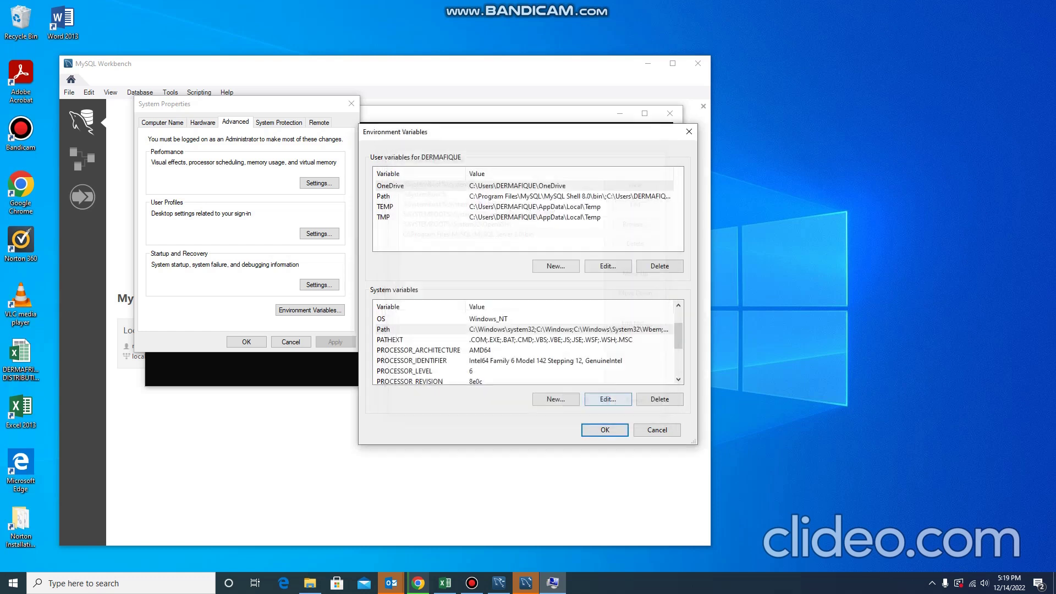
key("Return")
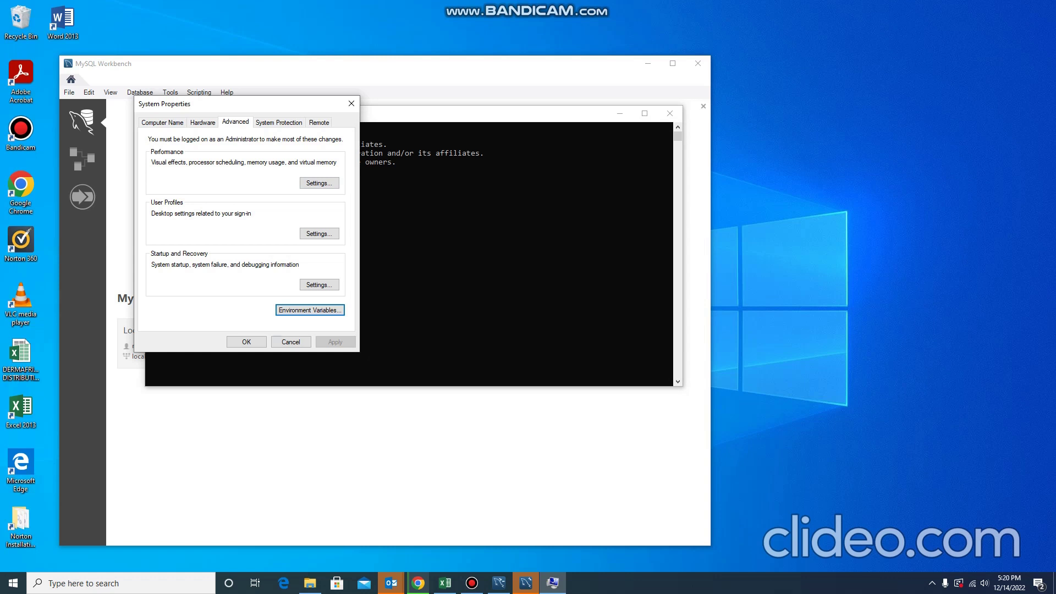
left_click(246, 342)
Open Command Prompt from a Windows search for 'cmd'.
left_click(82, 583)
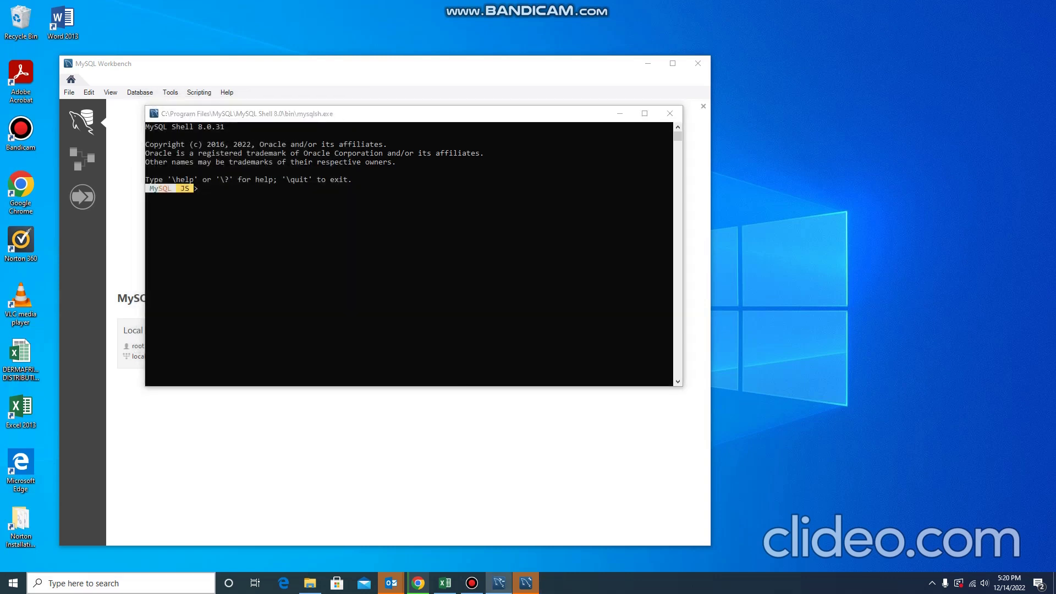
type("cmd")
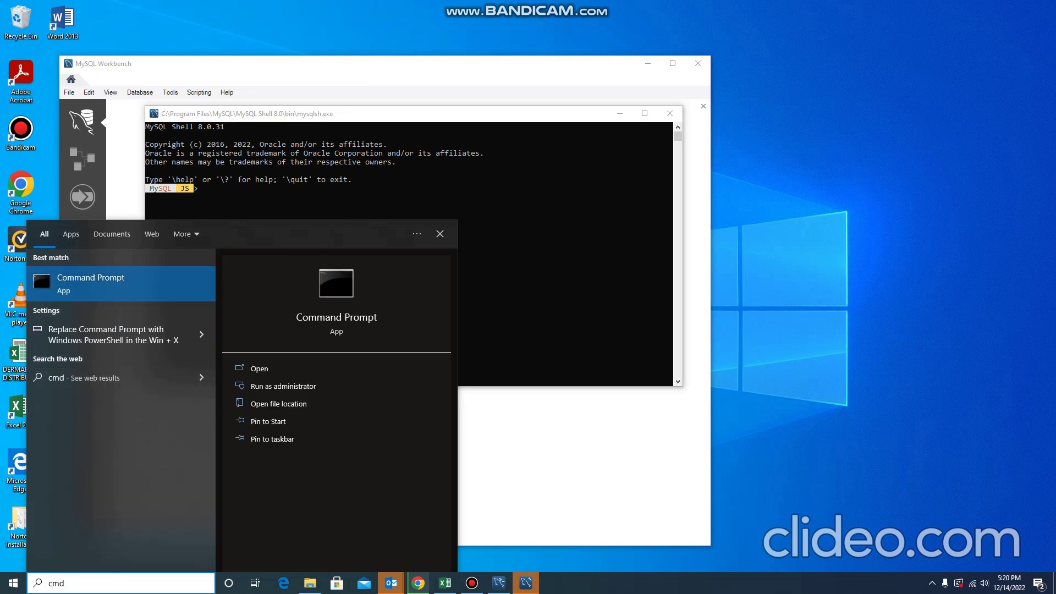
key("Return")
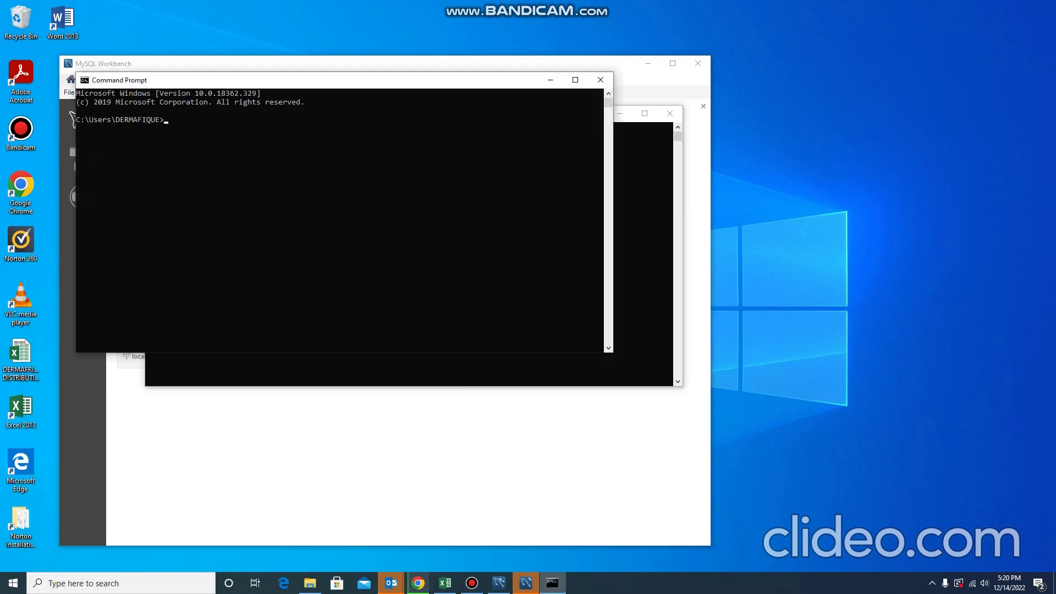
left_click_drag(124, 79, 151, 116)
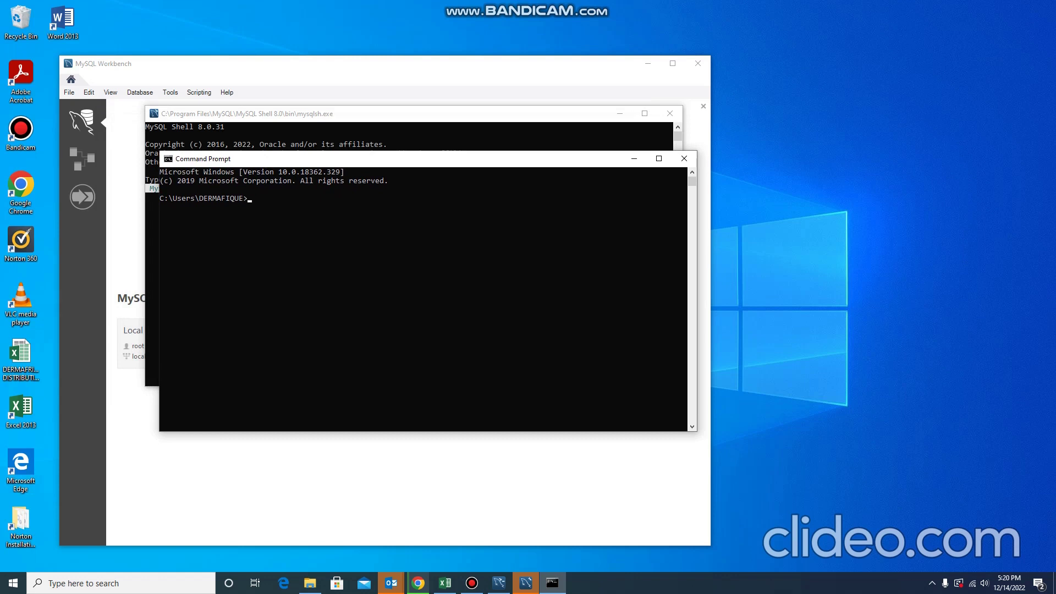
Run mysql --version to confirm mysql Ver 8.0.31 for Win64.
type("mysql --")
type("version")
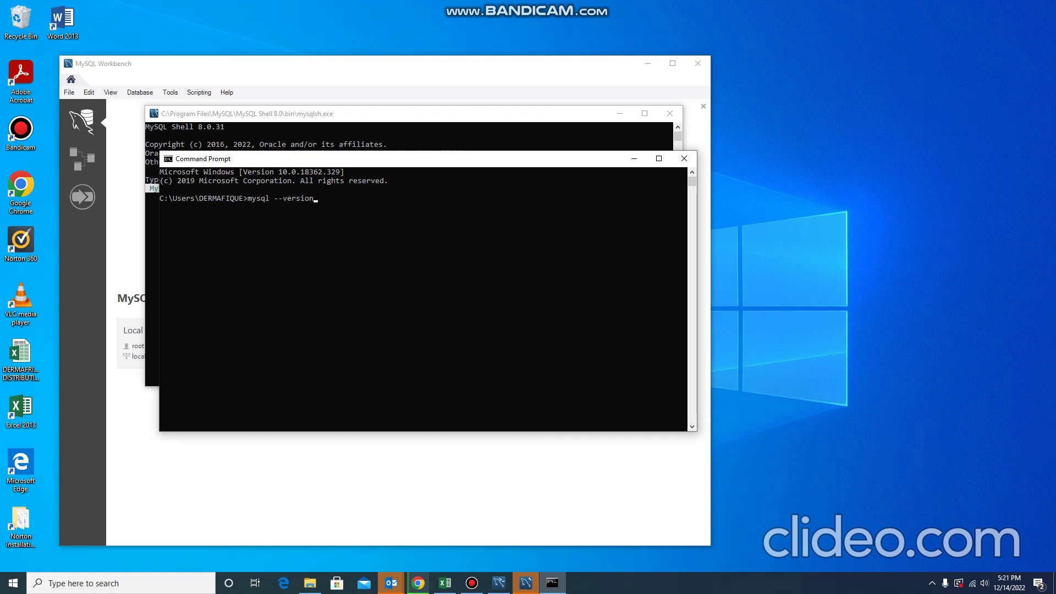
key("Return")
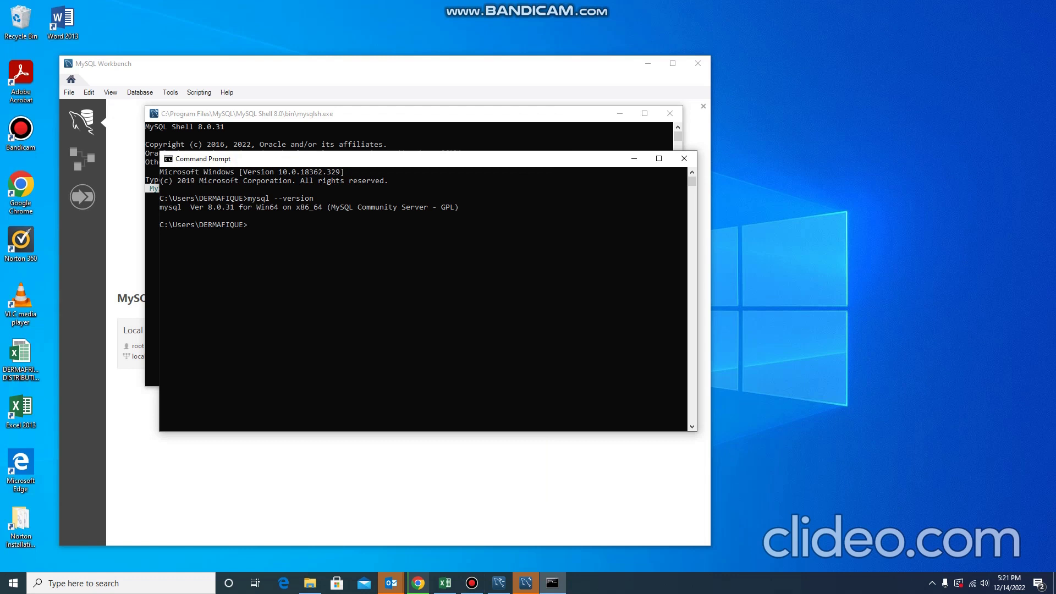
key("Return")
Close Command Prompt and open a new Command Prompt as administrator.
left_click(684, 159)
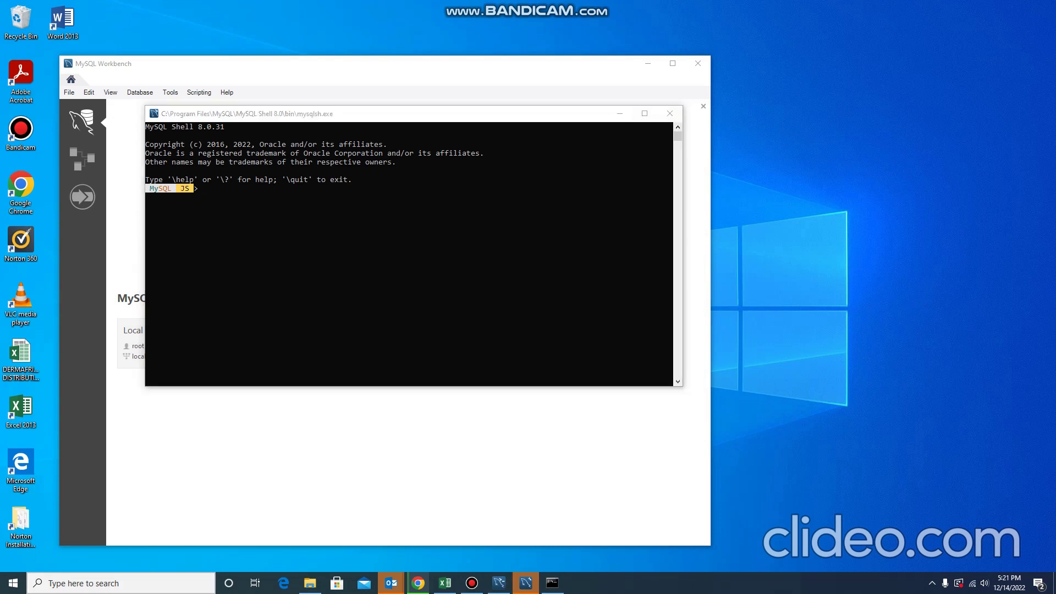
left_click(82, 583)
type("cmd")
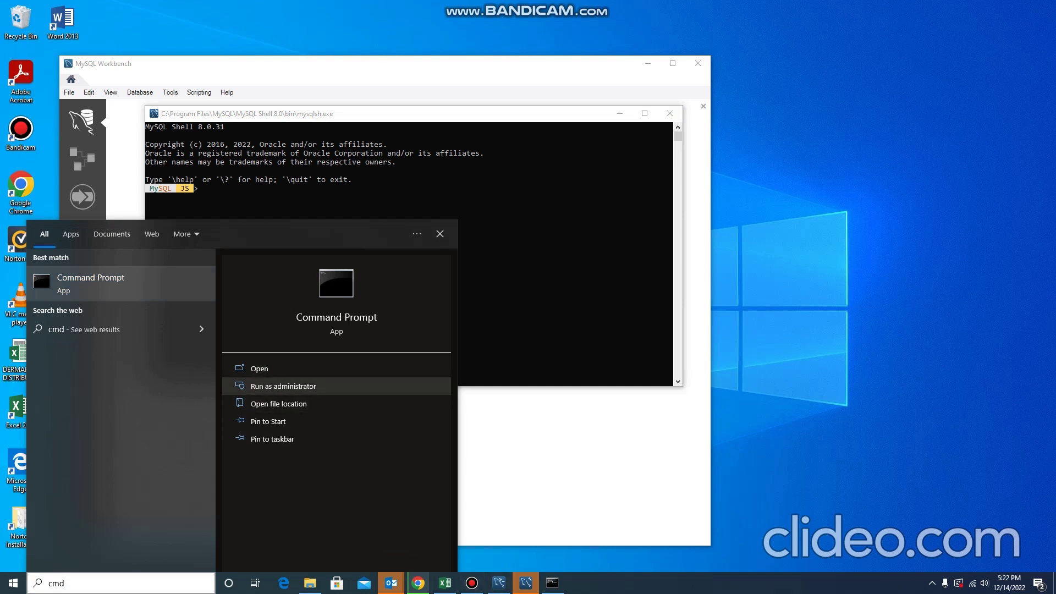
left_click(283, 387)
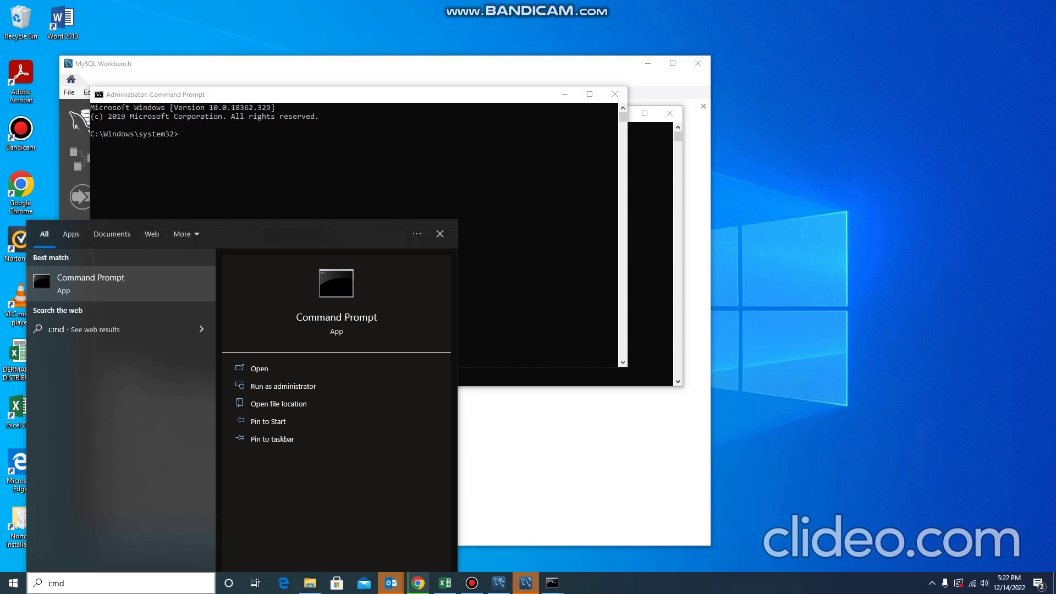
left_click(440, 233)
left_click_drag(374, 95, 424, 144)
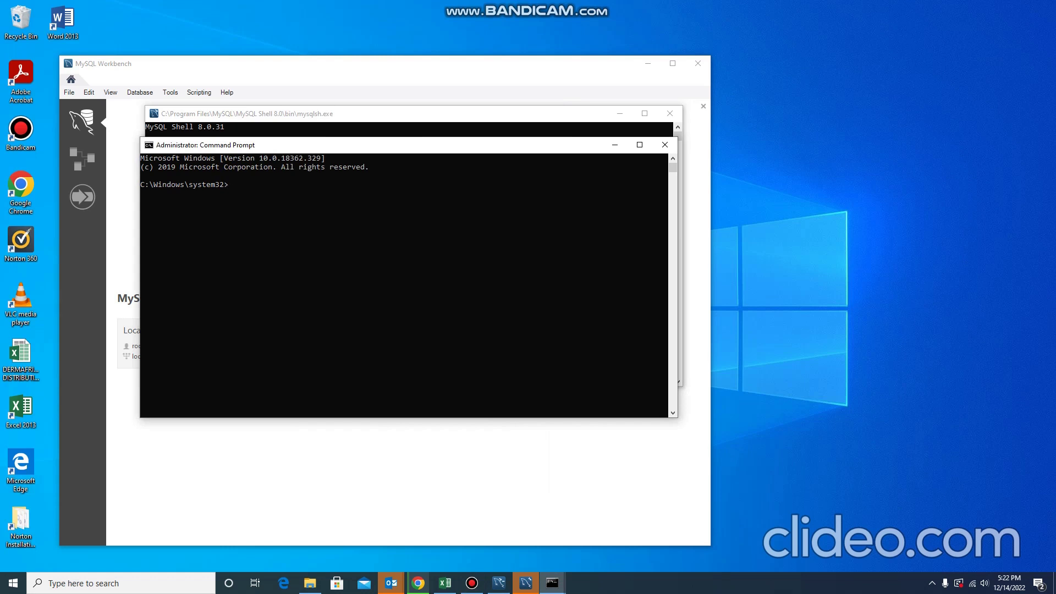
Run mysql -u root -p and type the root password.
type("mysql -u root -p")
key("Return")
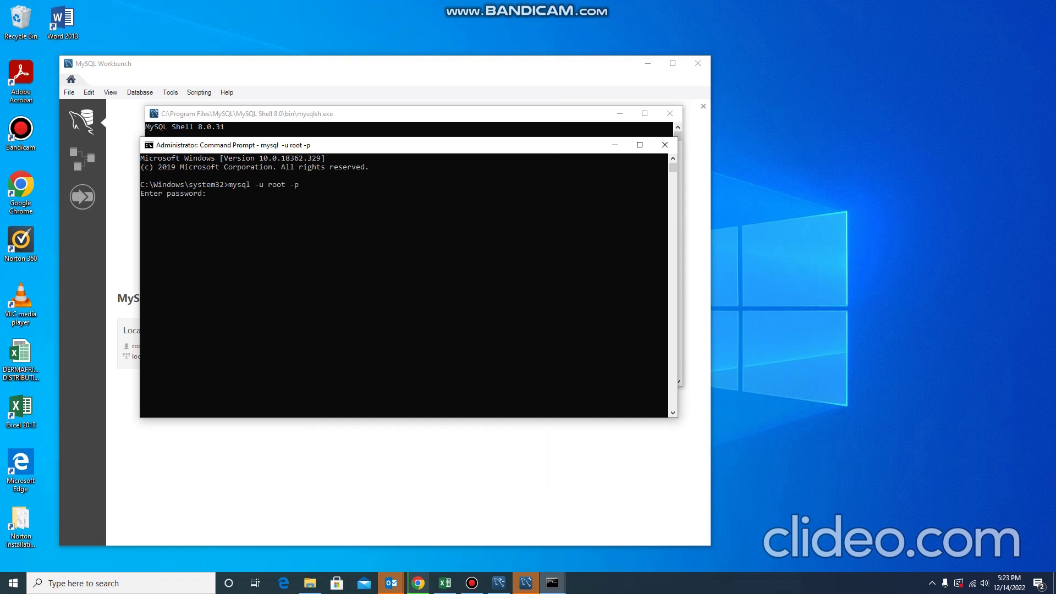
type("**********")
Submit the root password and run show databases; to list the four databases.
key("Return")
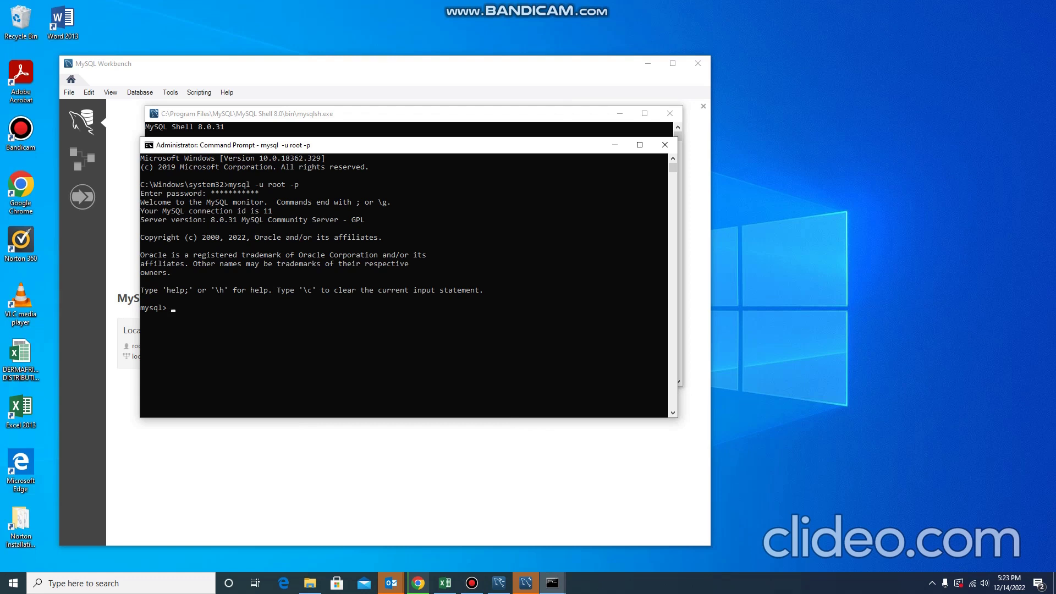
type("how databases;")
key("Return")
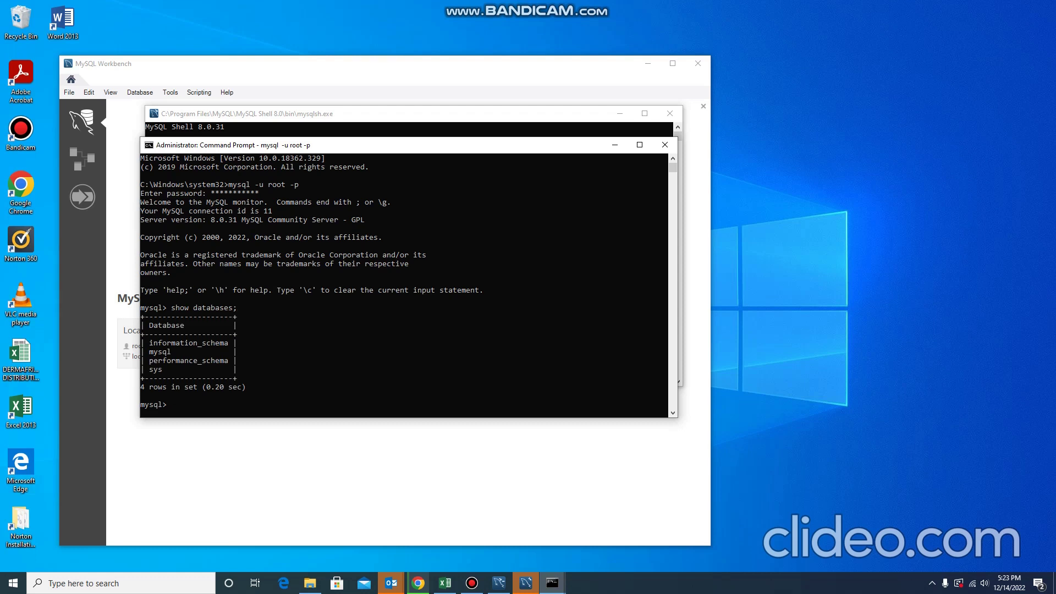
Run create database williams; at the mysql> prompt.
type("reate database")
type("williams;")
key("Return")
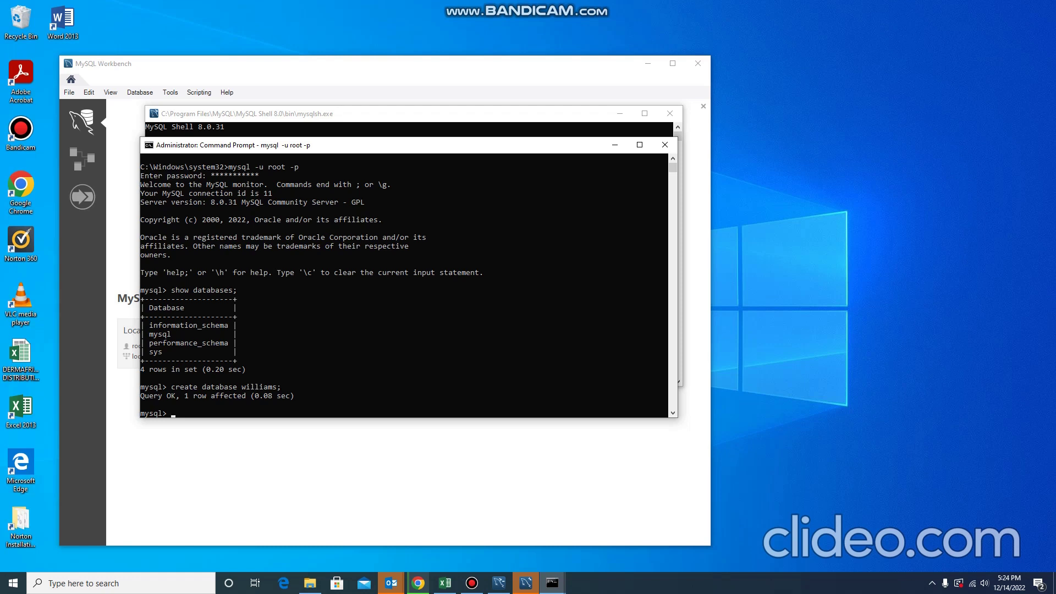
Check the result with show database; and minimize the administrator console.
type("show database;")
key("Return")
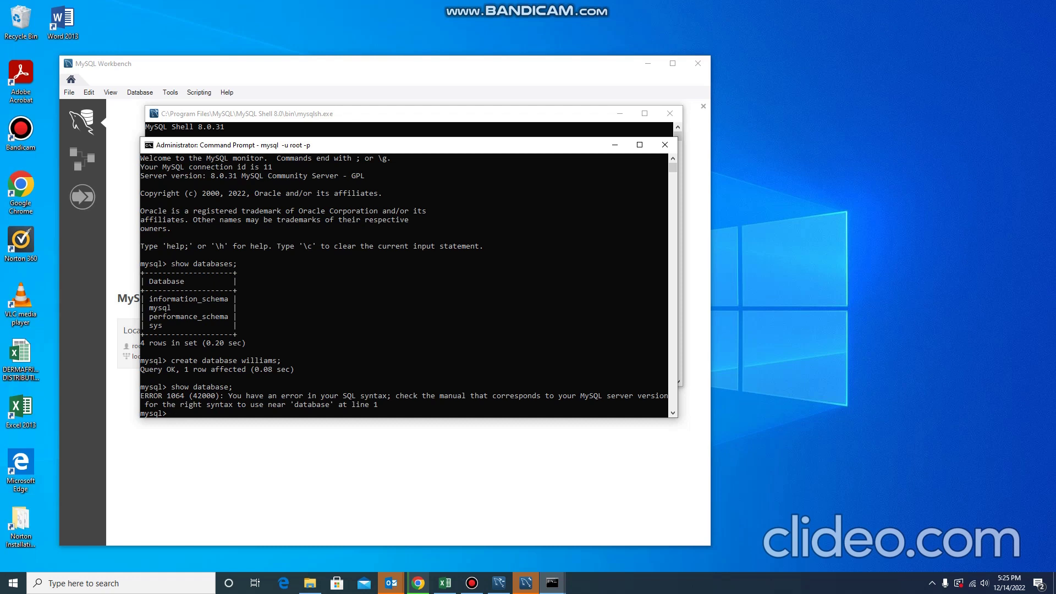
left_click(472, 583)
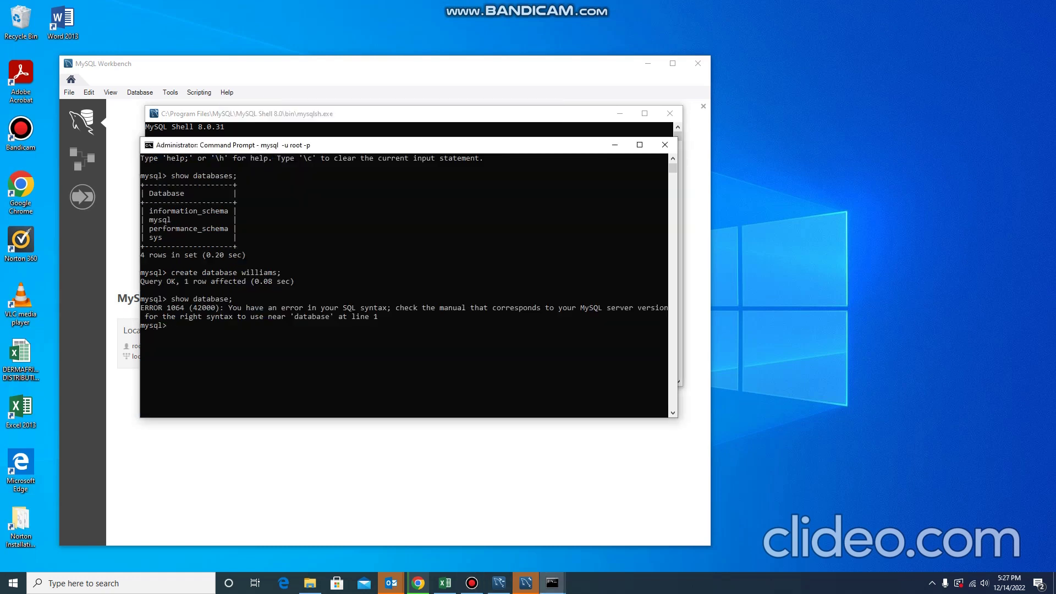
left_click(472, 584)
scroll(405, 286, "up", 5)
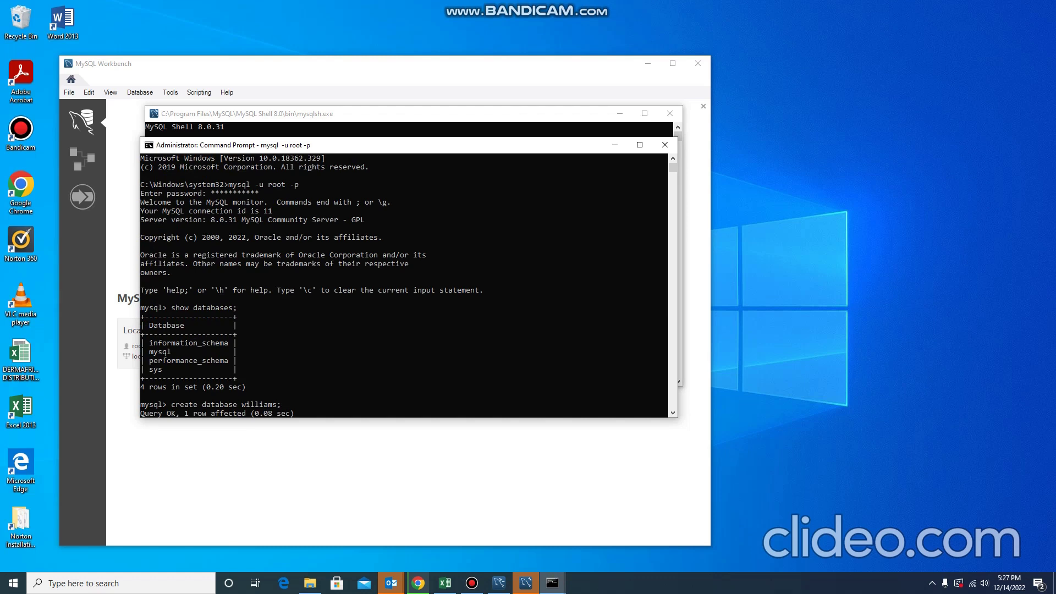
type("show database;")
key("Return")
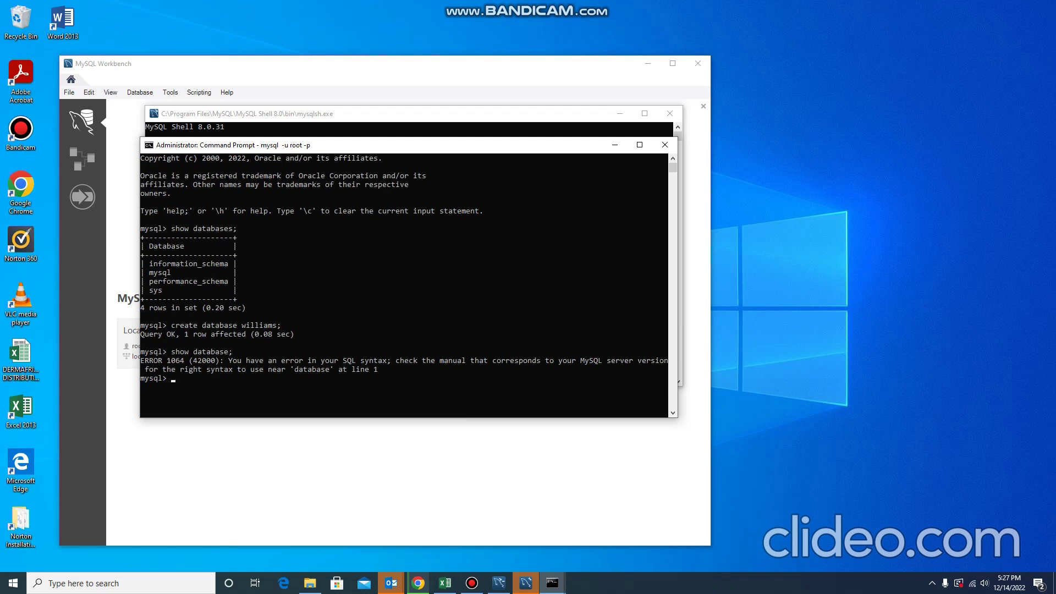
scroll(405, 269, "down", 3)
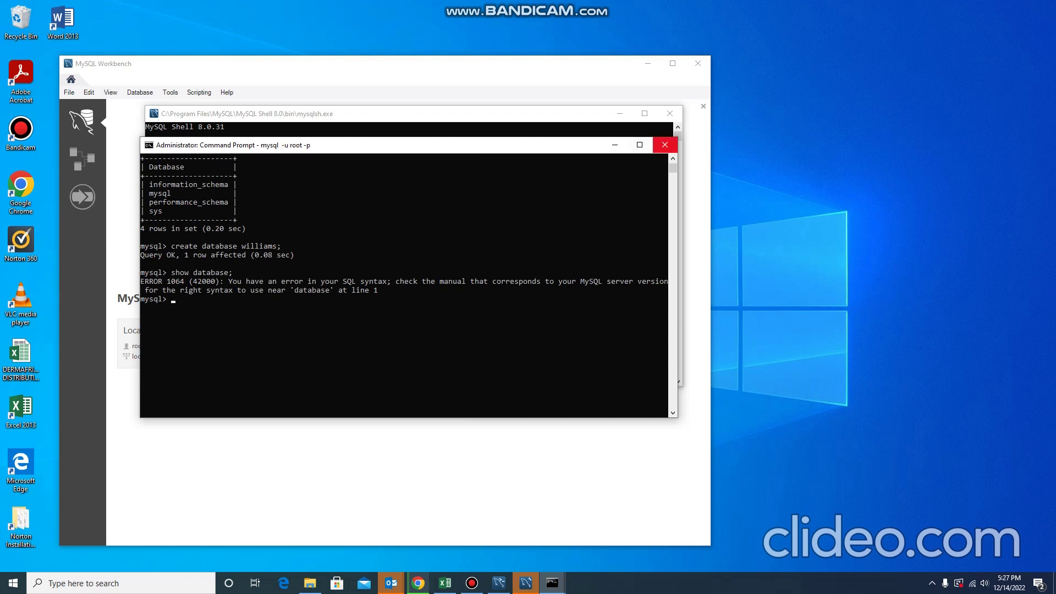
left_click(615, 145)
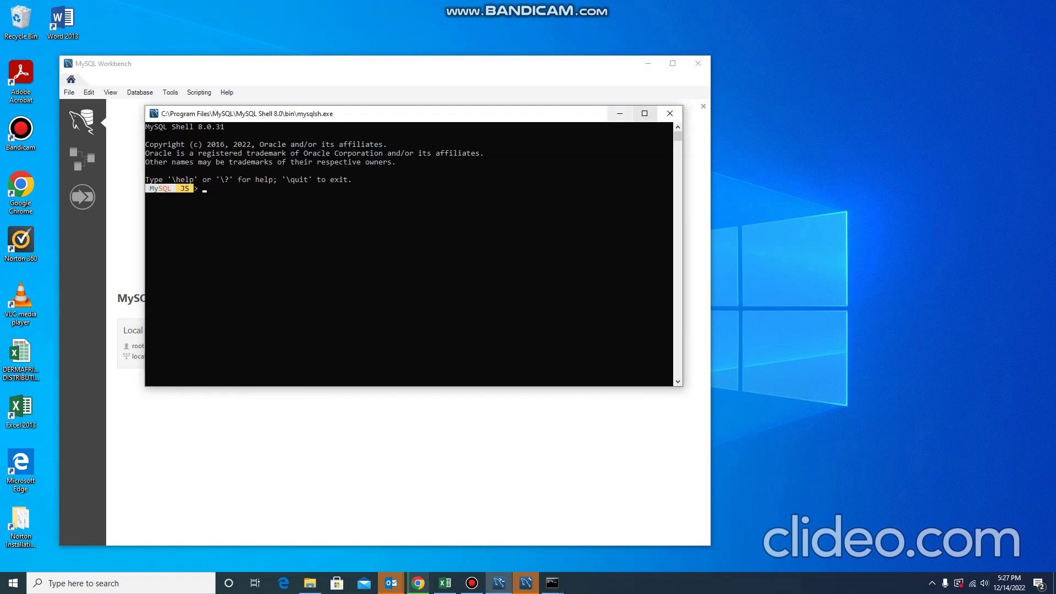
Minimize the MySQL Shell console to reveal the MySQL Workbench welcome page.
left_click(620, 113)
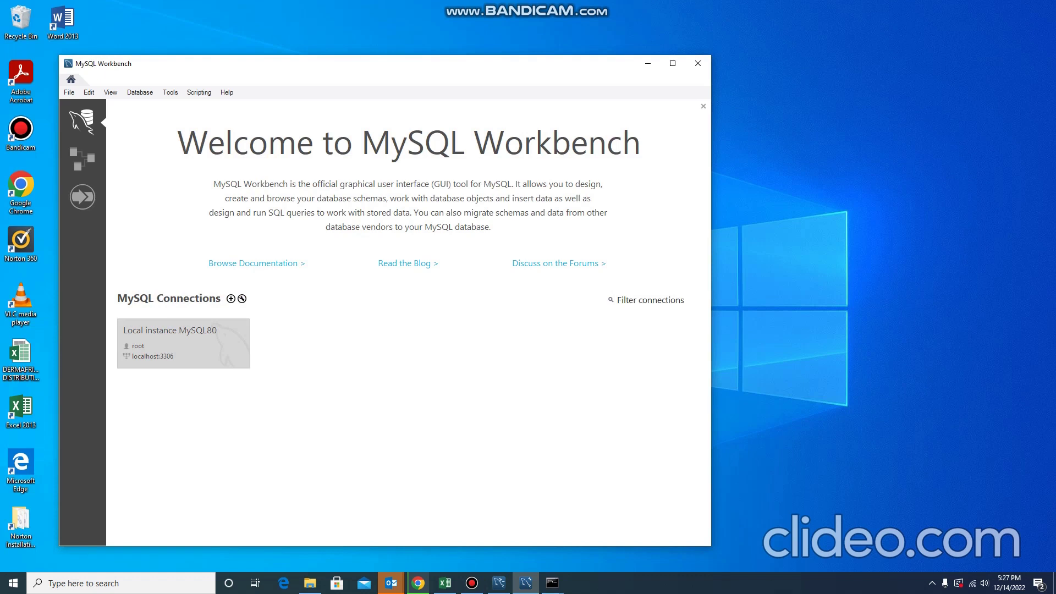
Connect to Local instance MySQL80 as root with the account password, then maximize the window.
left_click(184, 344)
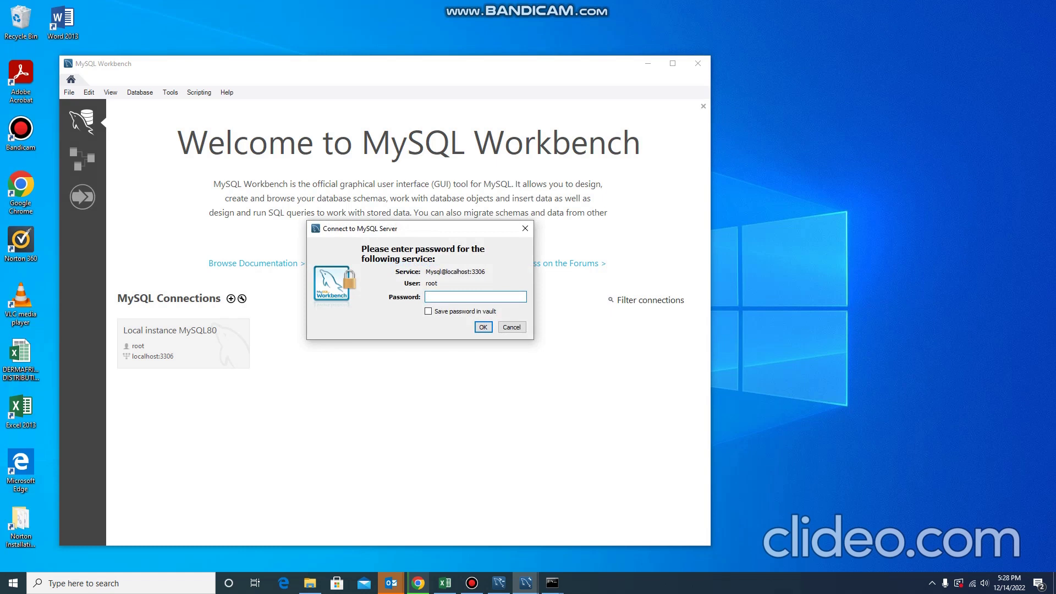
type("********")
key("Return")
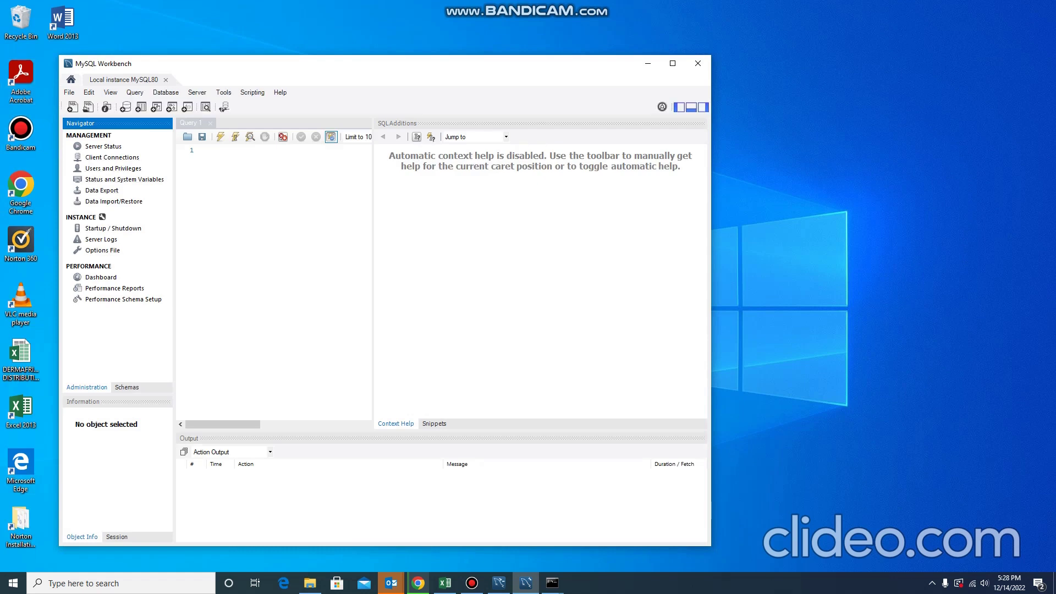
left_click(672, 64)
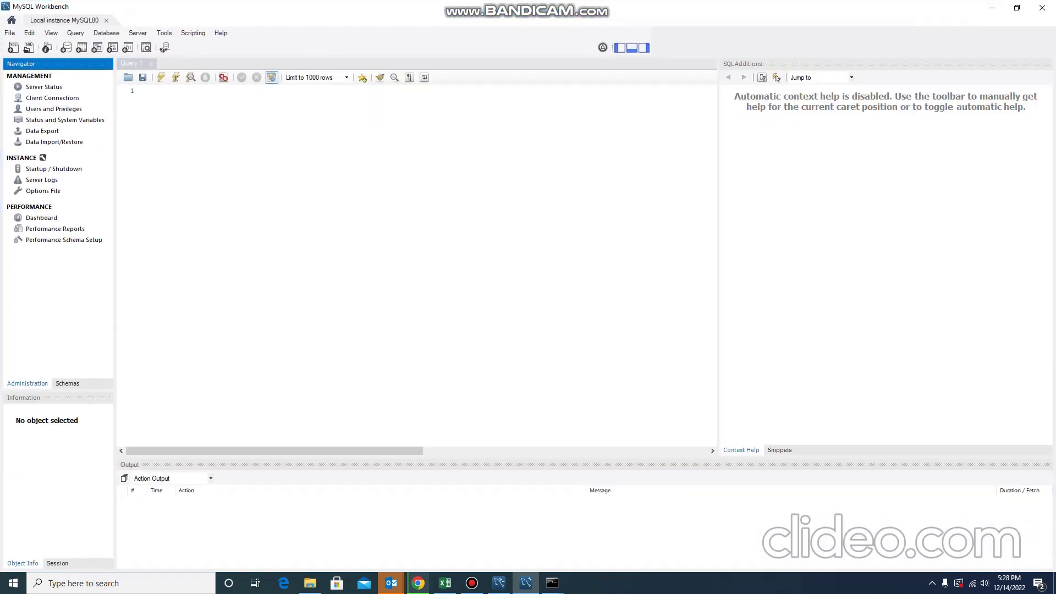
Switch the Navigator to its Schemas list, showing sys and williams.
left_click(67, 384)
left_click(27, 384)
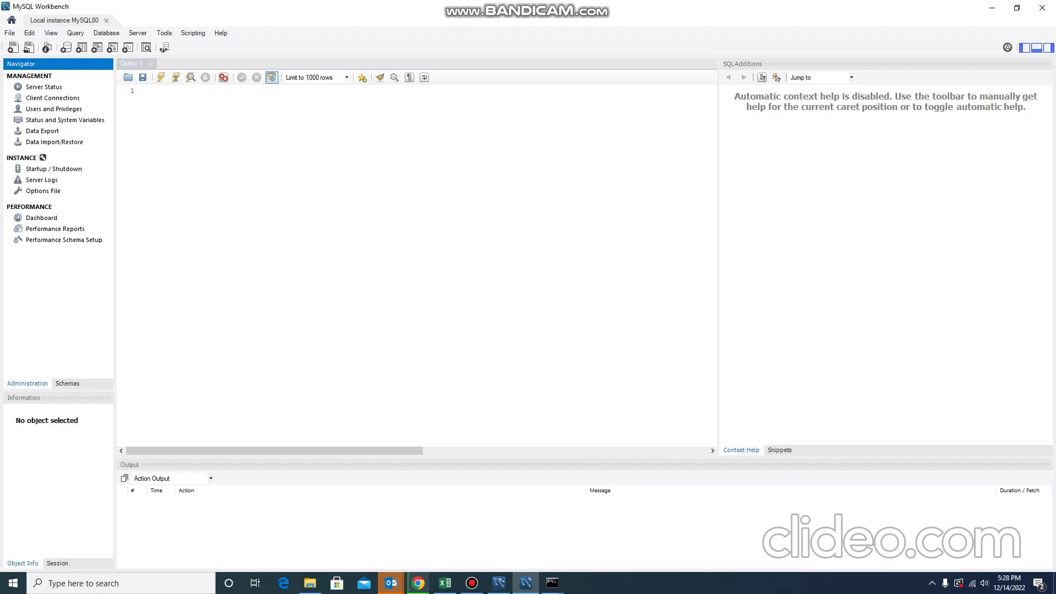
left_click(67, 383)
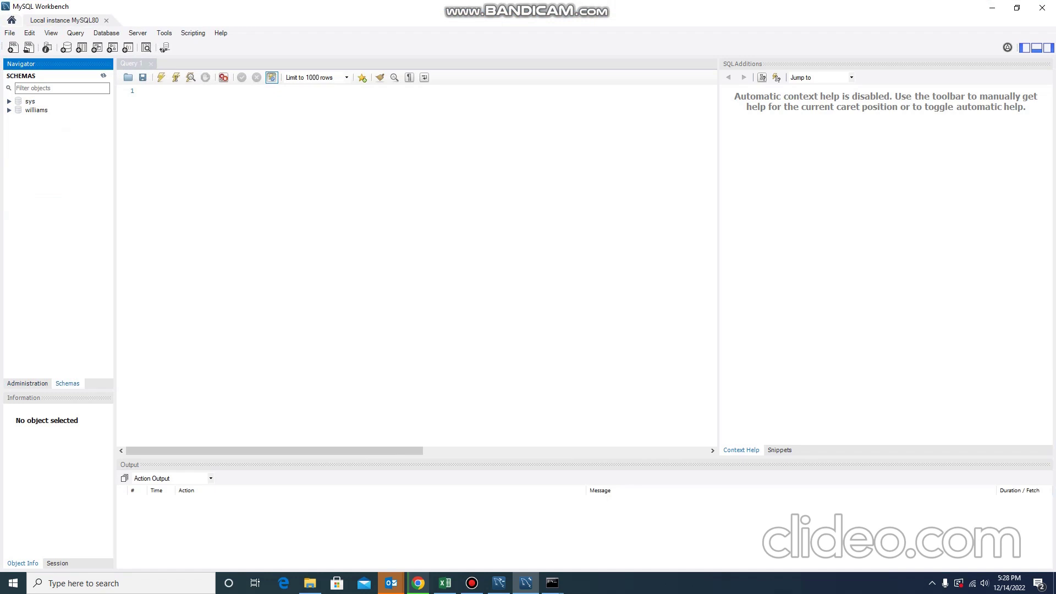
mouse_move(553, 583)
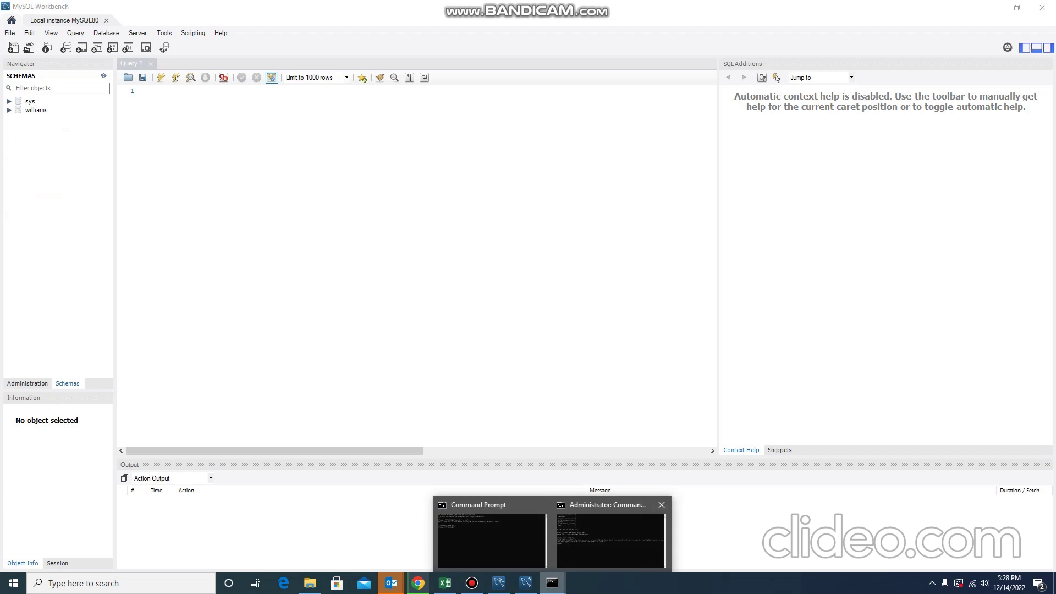
left_click(610, 537)
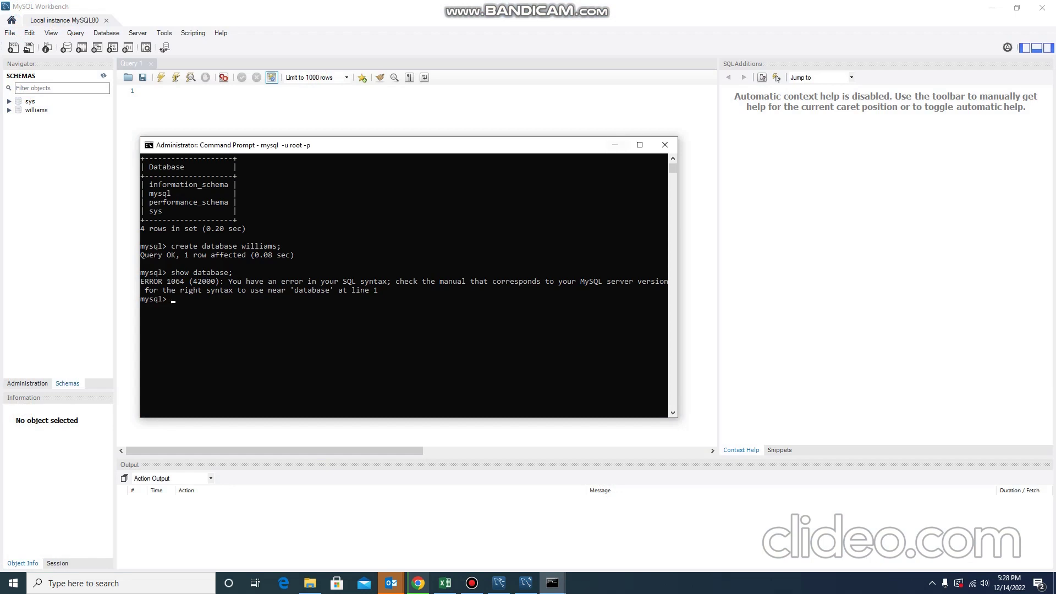
left_click(615, 144)
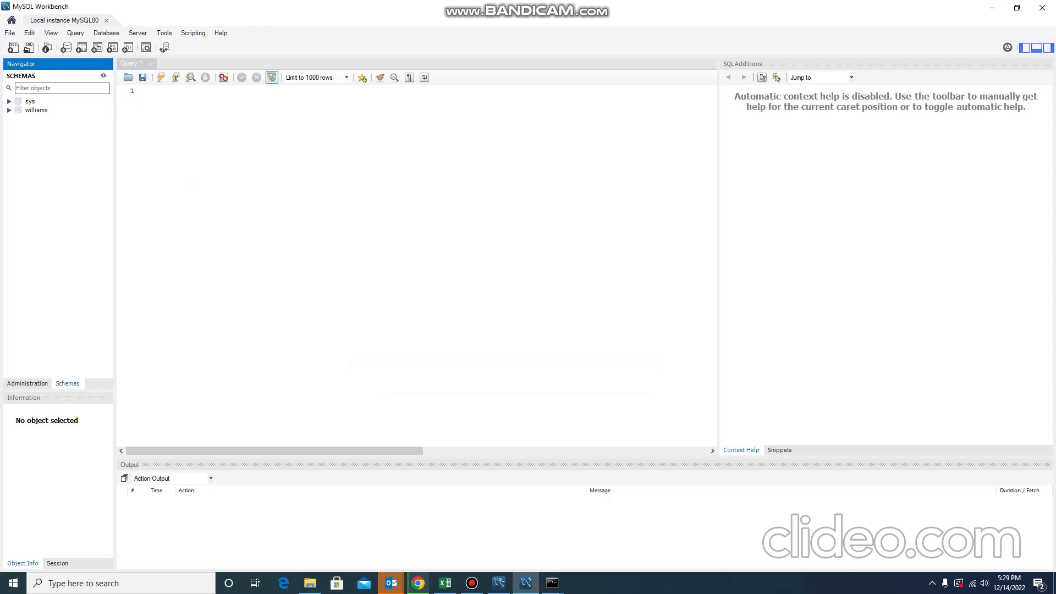
left_click(37, 110)
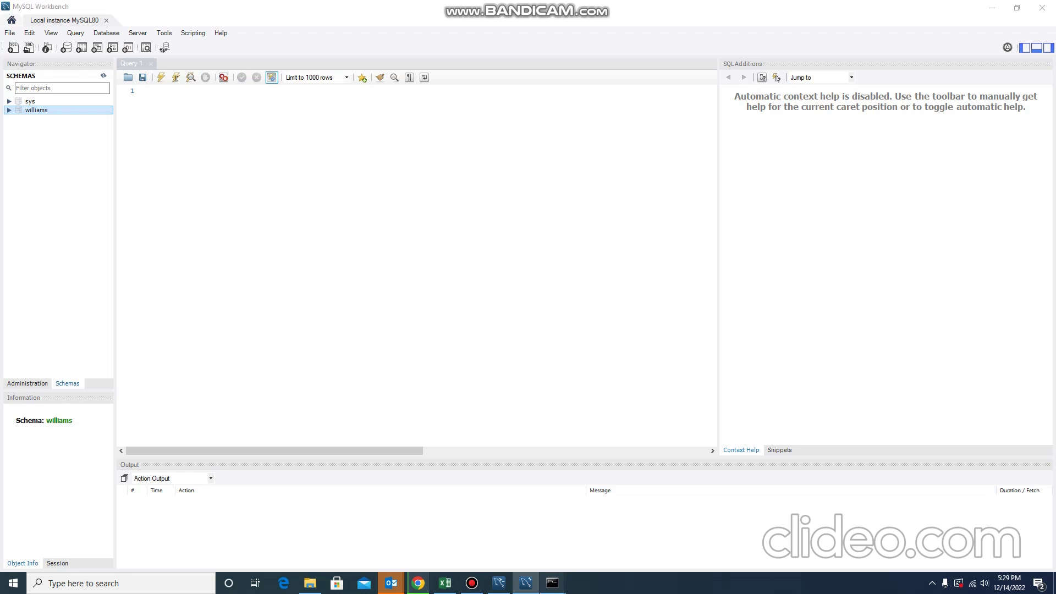
mouse_move(552, 583)
left_click(611, 536)
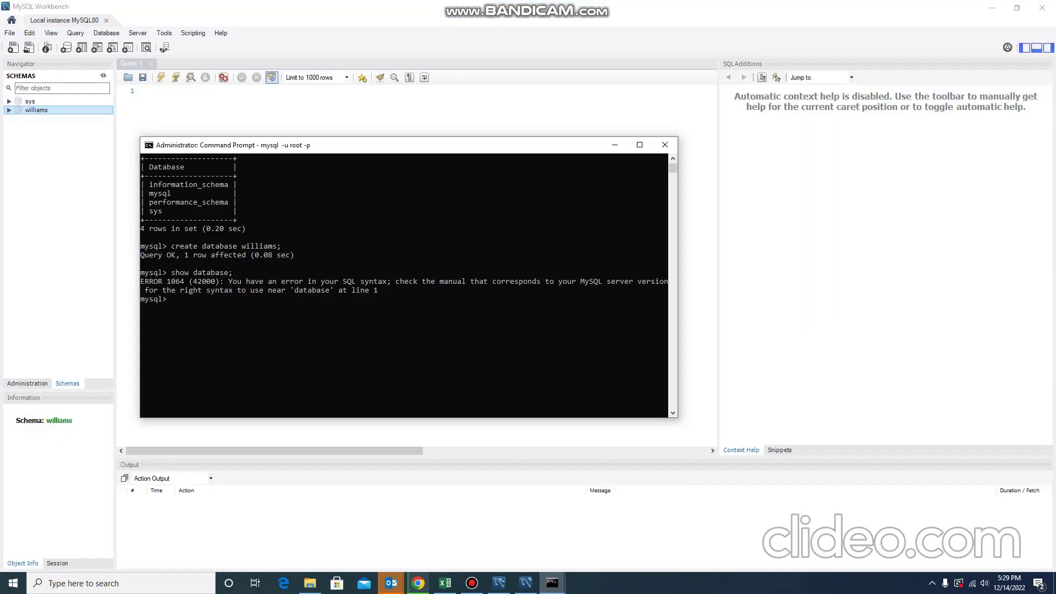
left_click(615, 145)
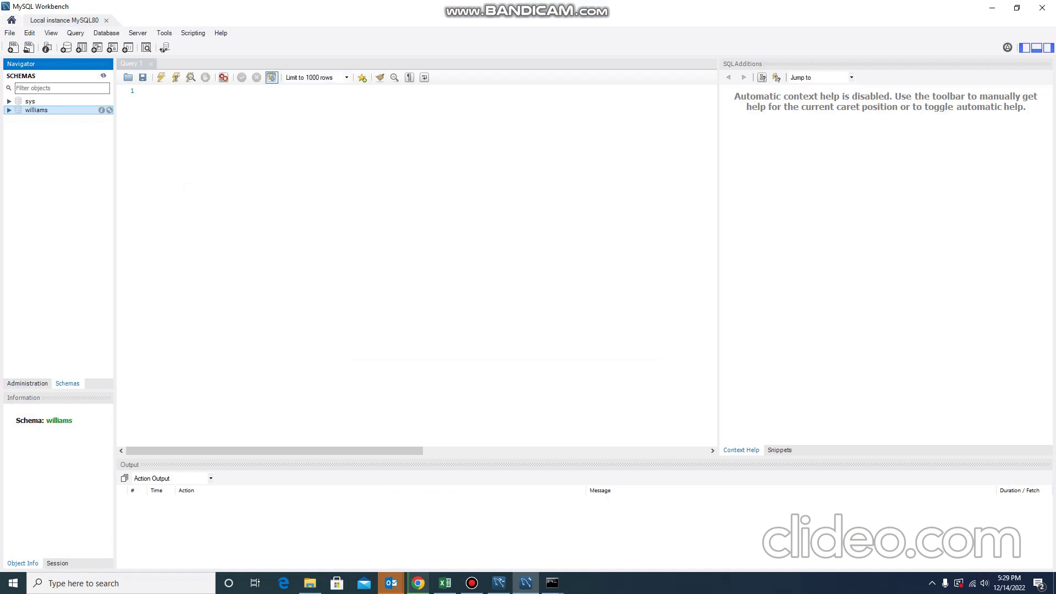
Create a schema named studentrecord from the williams context menu and apply its CREATE SCHEMA script.
right_click(24, 110)
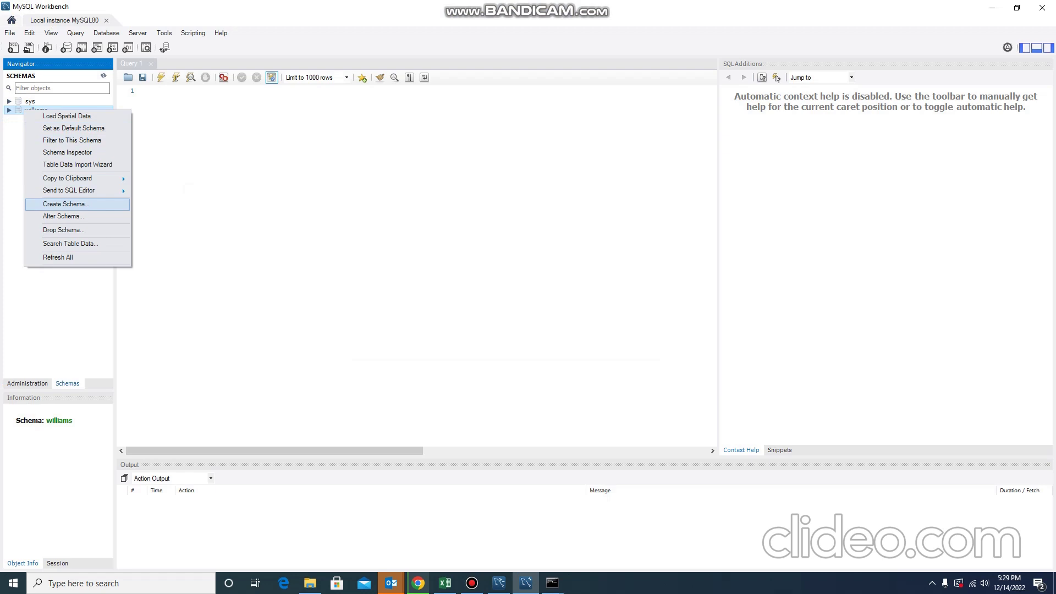
left_click(66, 204)
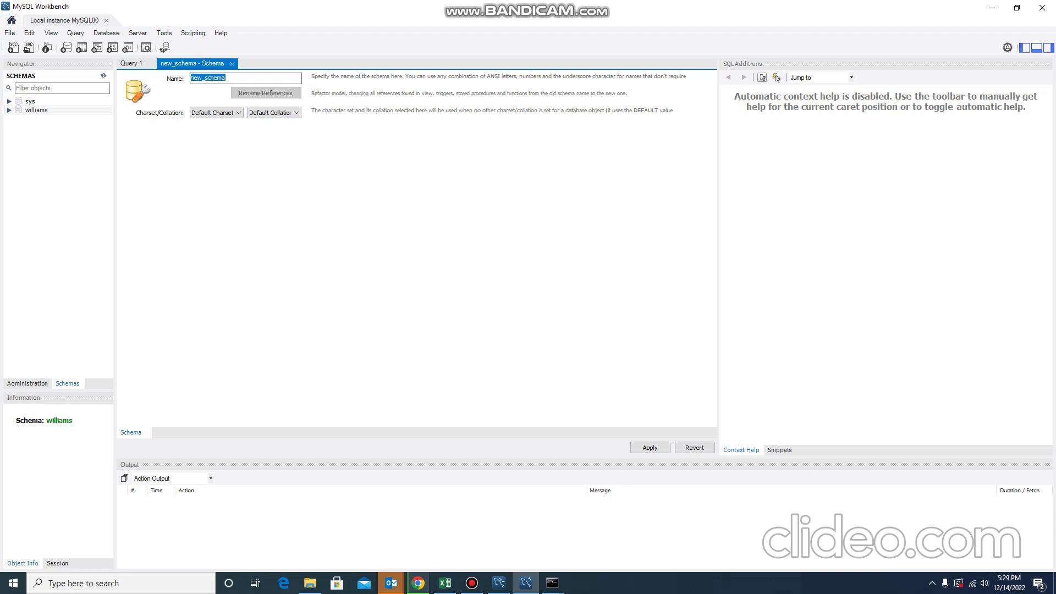
type("S")
key("BackSpace")
type("studentrecord")
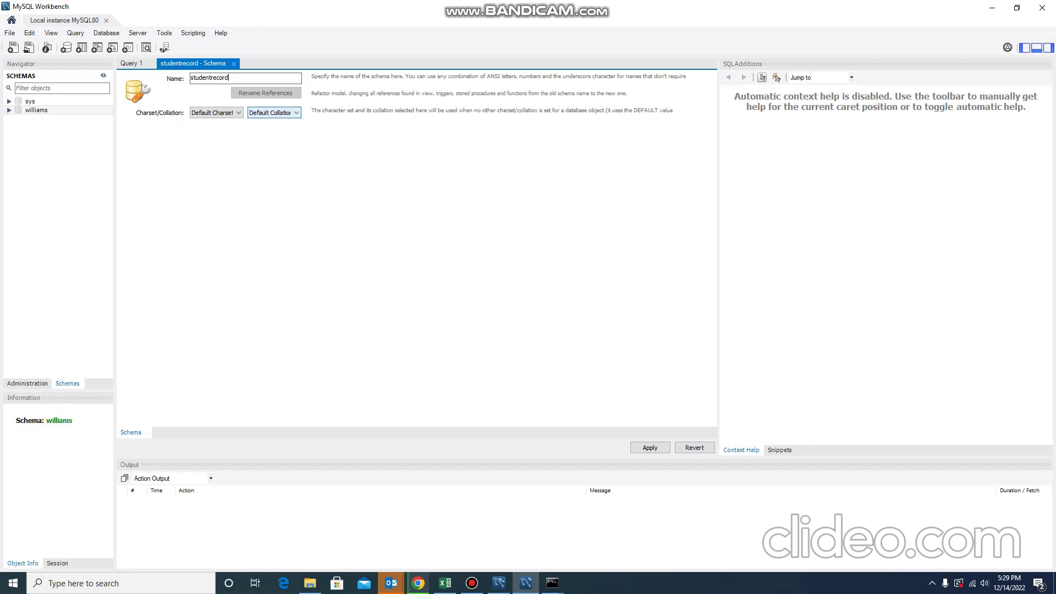
left_click(650, 447)
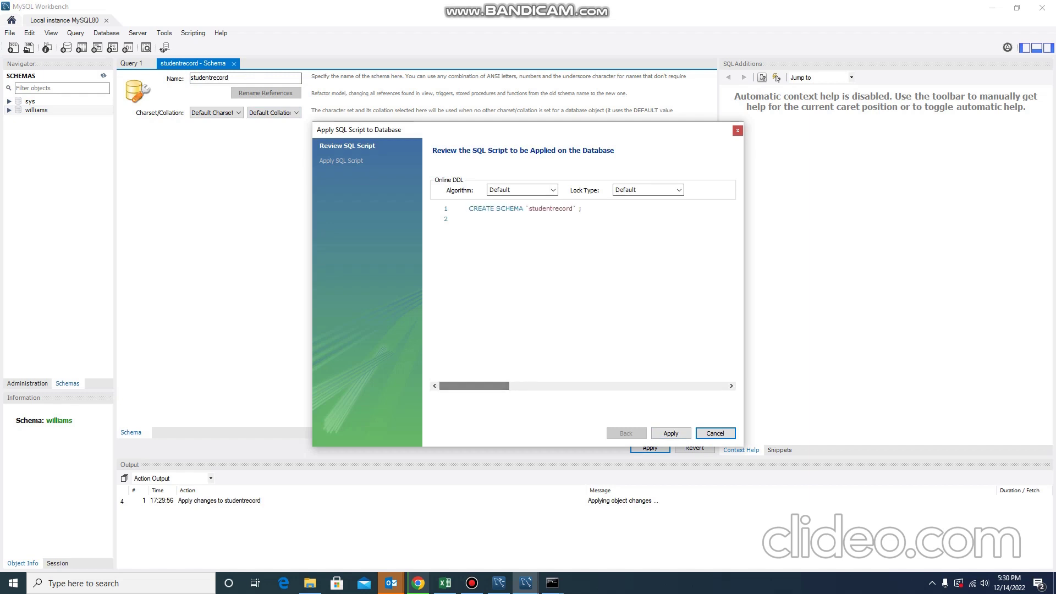
left_click(670, 433)
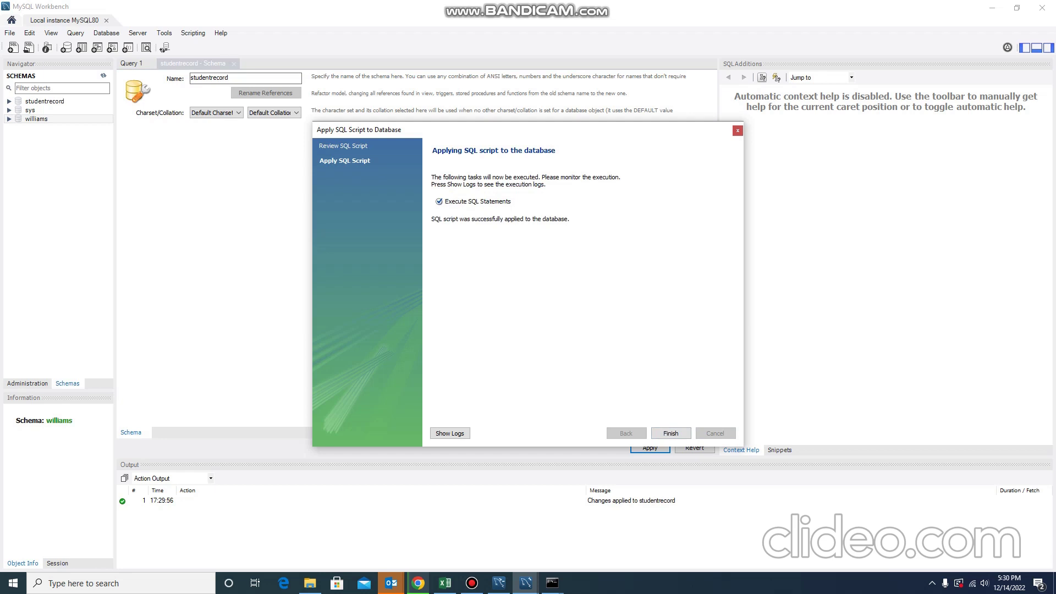
left_click(671, 433)
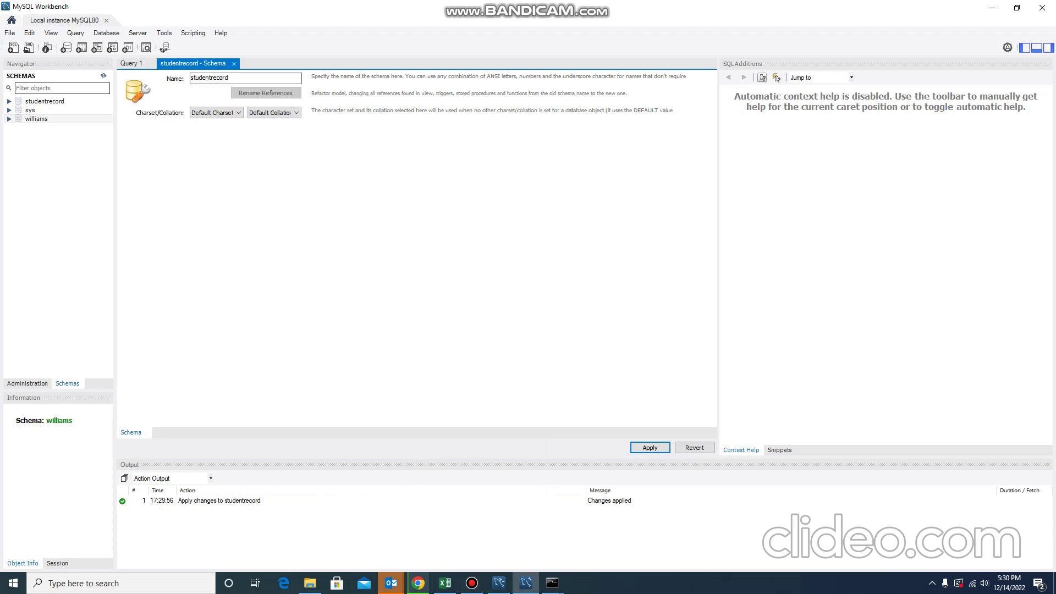
Select studentrecord and choose Create Schema from its context menu for another new schema.
left_click(44, 101)
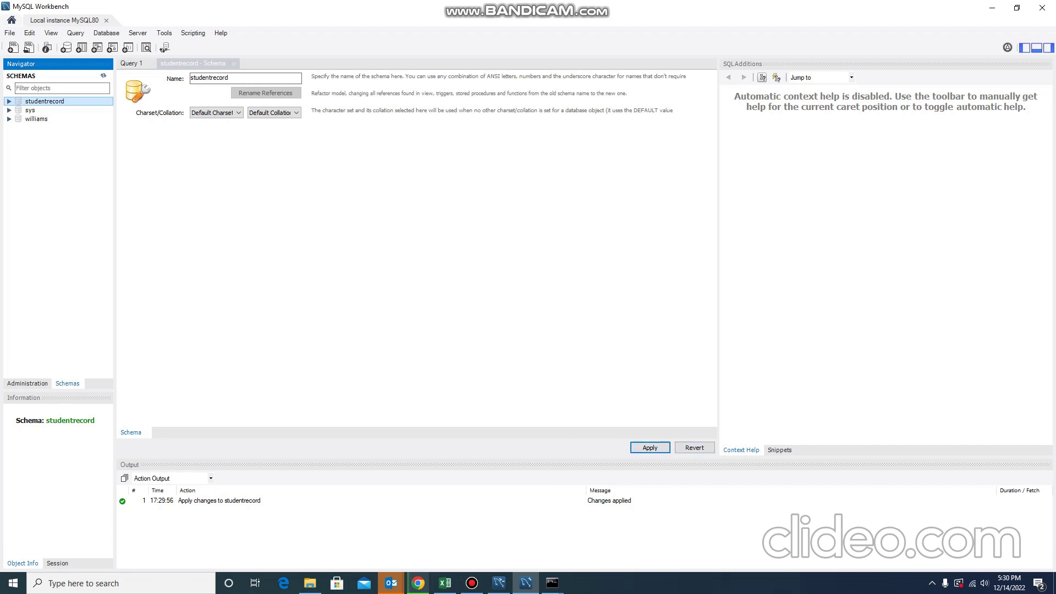
left_click(193, 64)
right_click(46, 102)
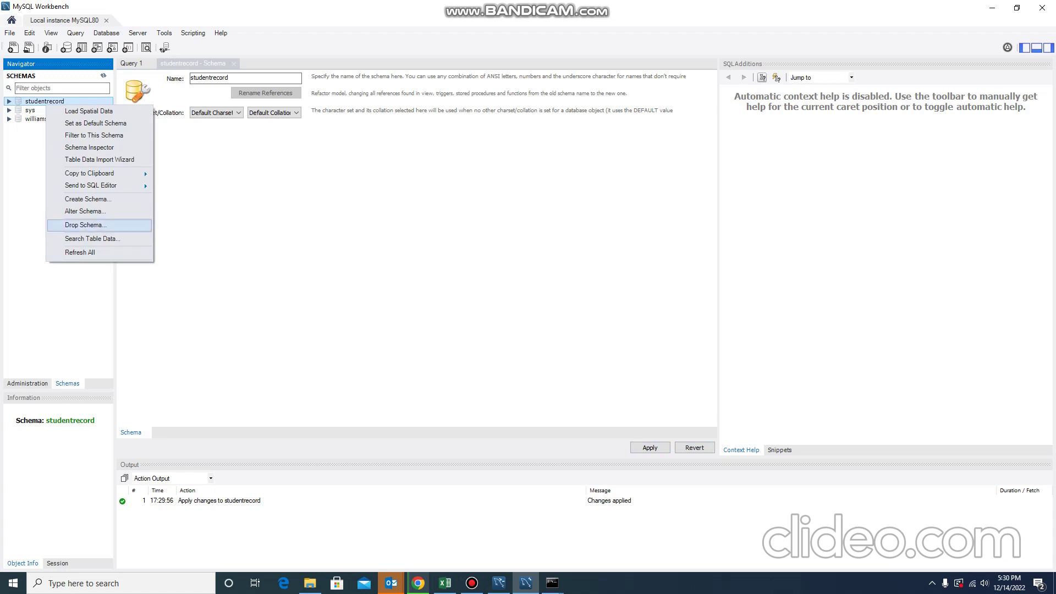
right_click(26, 102)
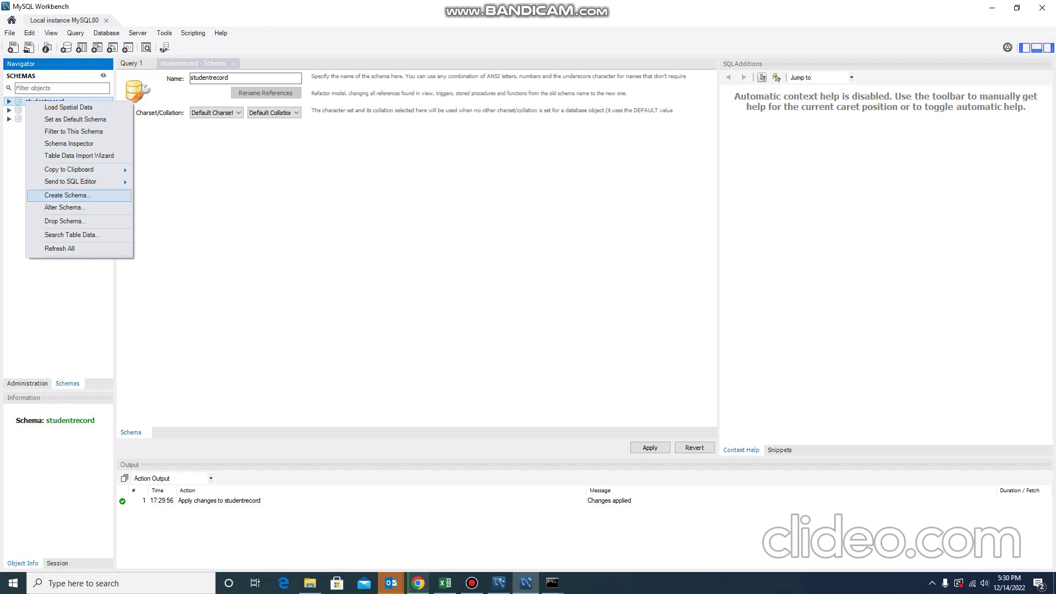
left_click(67, 195)
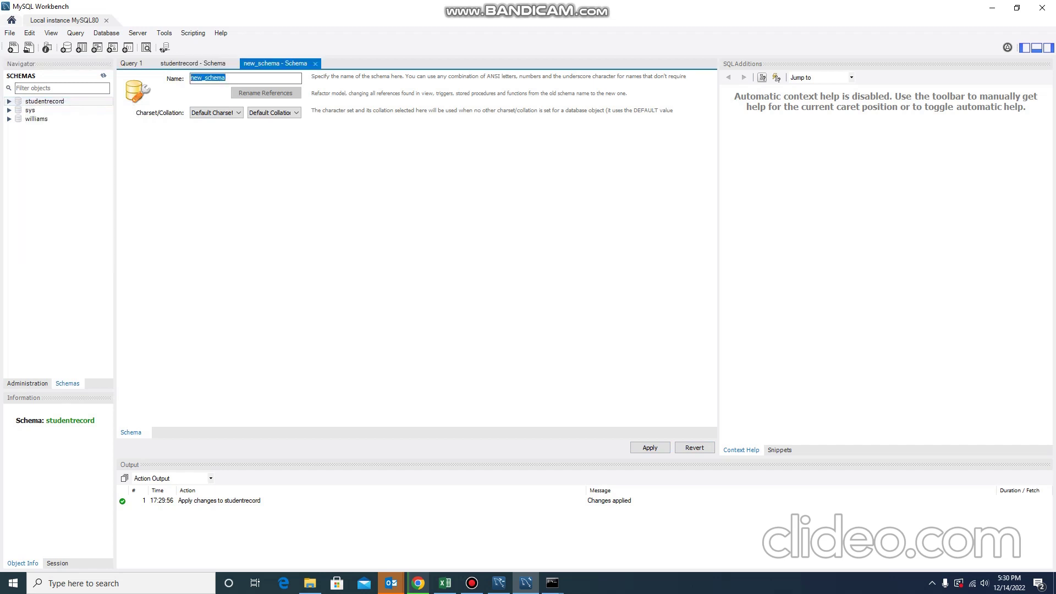
Name the new schema constructiondeptstaffpayrollrecord and apply its CREATE SCHEMA script.
type("emp")
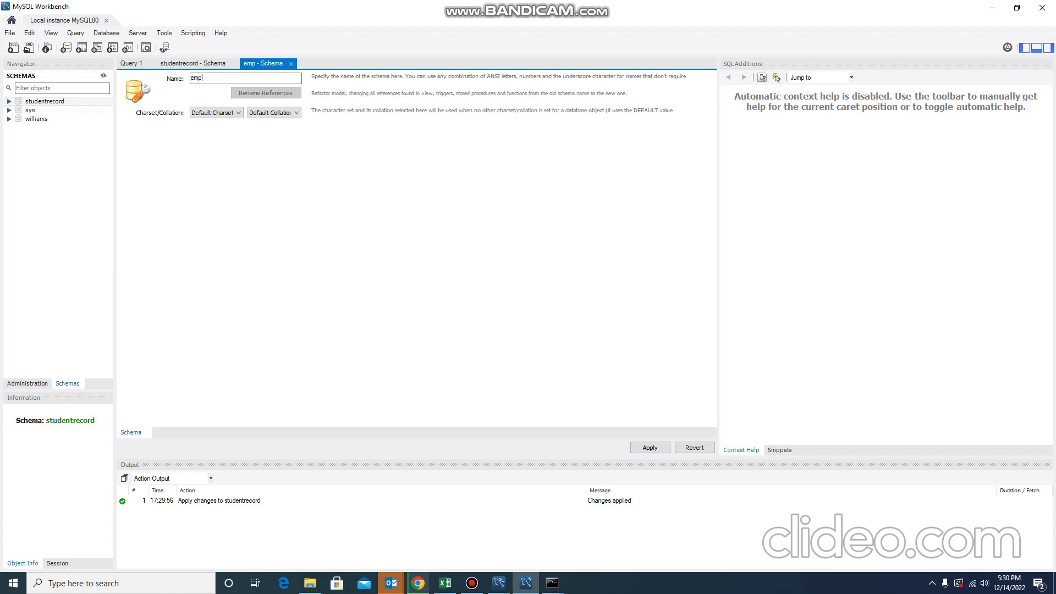
type("loyeerec")
key("BackSpace")
key("BackSpace")
key("BackSpace")
key("BackSpace")
key("BackSpace")
key("BackSpace")
key("BackSpace")
key("BackSpace")
key("BackSpace")
key("BackSpace")
key("BackSpace")
type("constructiondept")
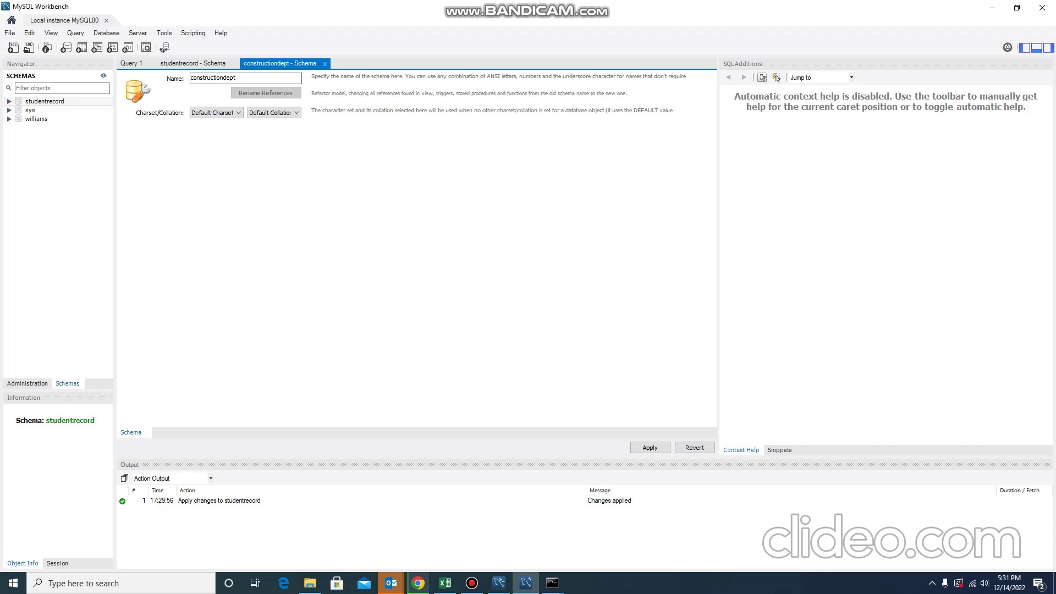
key("BackSpace")
key("BackSpace")
key("BackSpace")
key("BackSpace")
type("staff")
key("BackSpace")
key("BackSpace")
key("BackSpace")
key("BackSpace")
key("BackSpace")
type("deptstaffrecord")
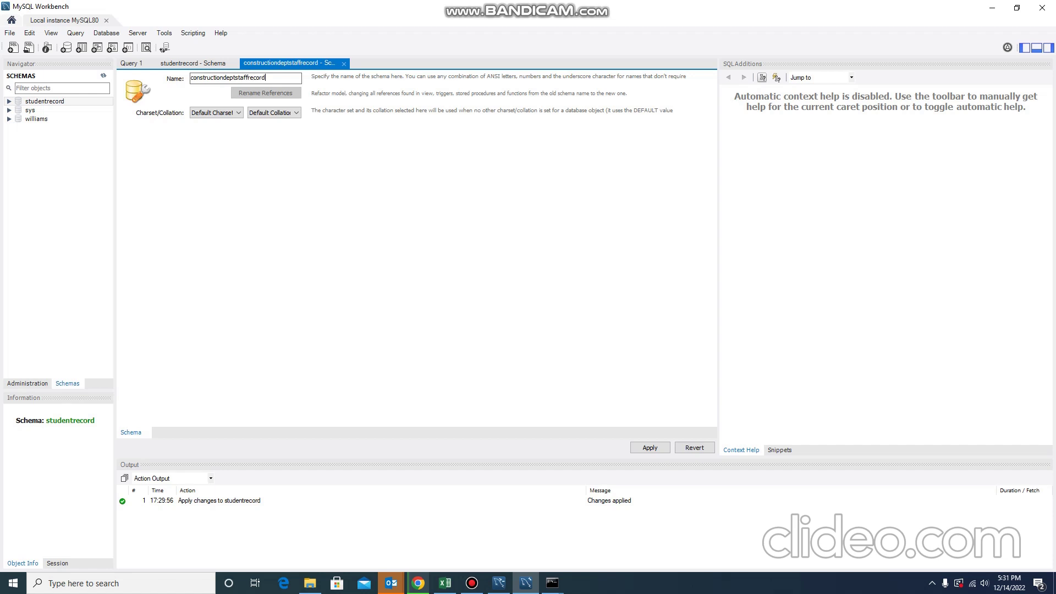
type("payroll")
left_click(650, 447)
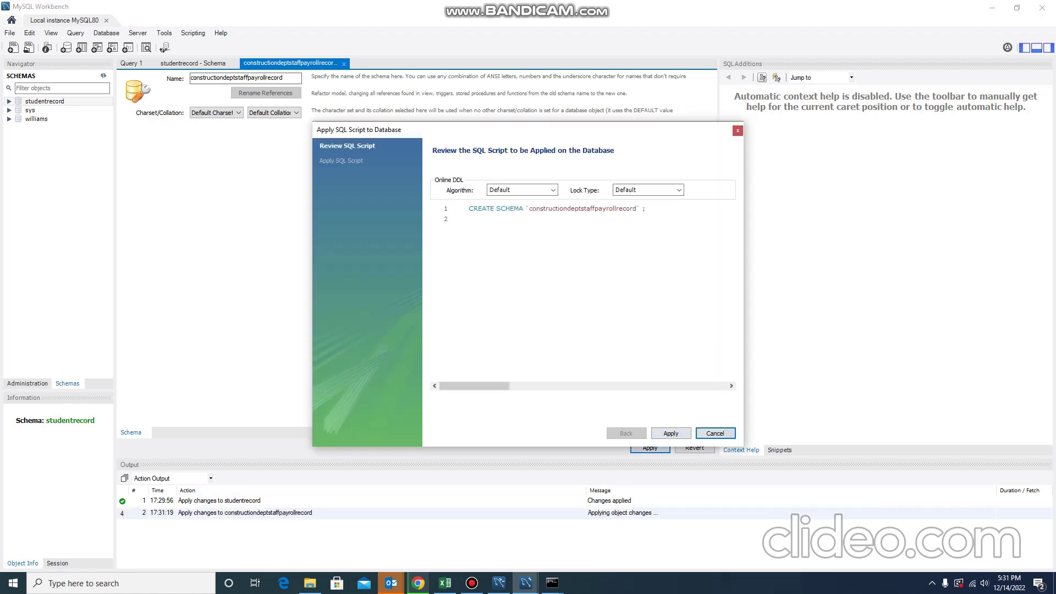
left_click(670, 434)
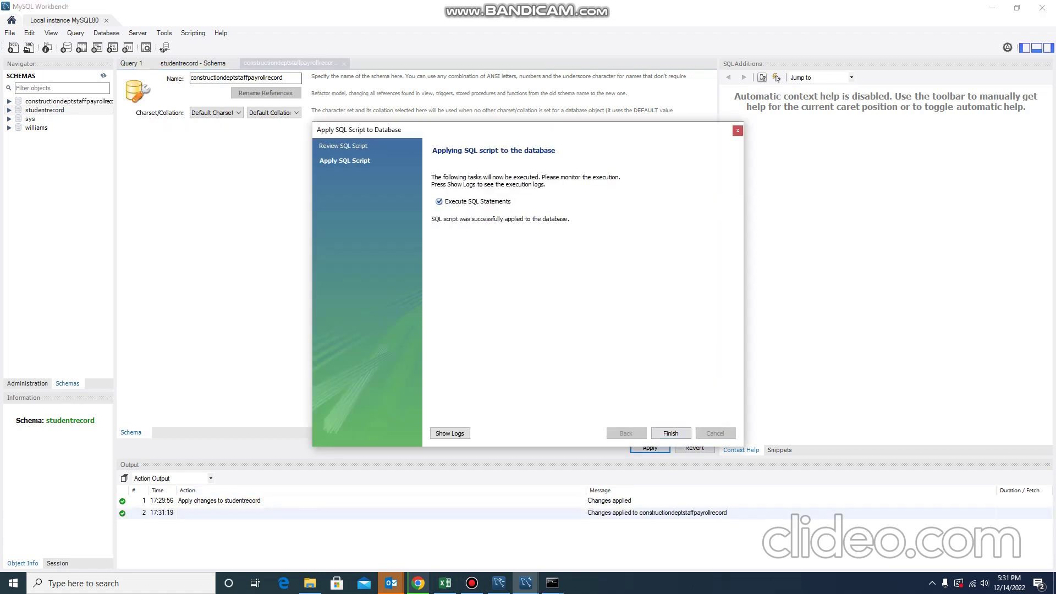
key("Return")
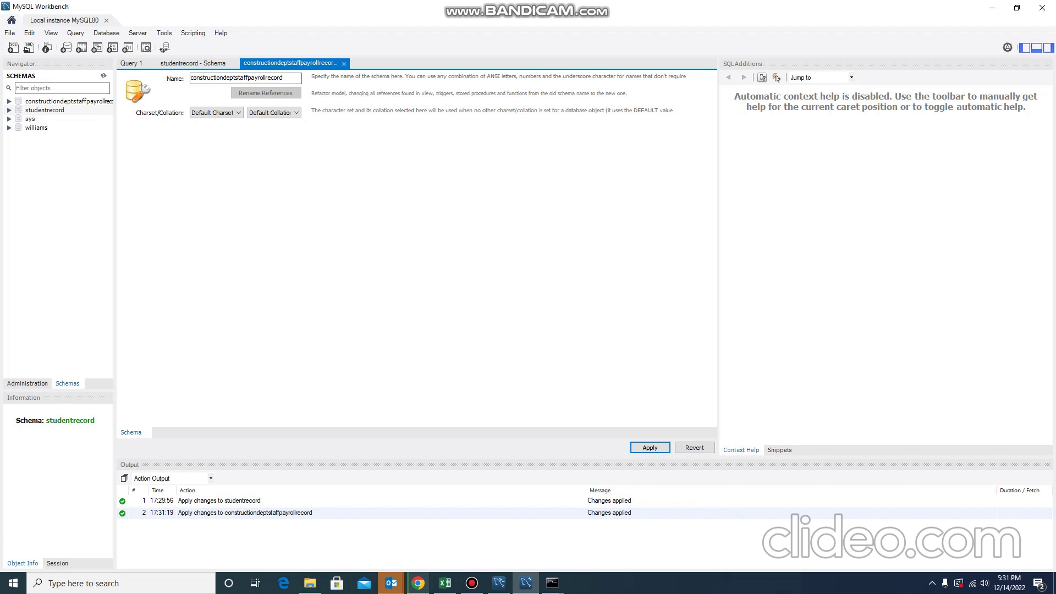
left_click(472, 583)
left_click(472, 583)
key("Tab")
left_click(472, 584)
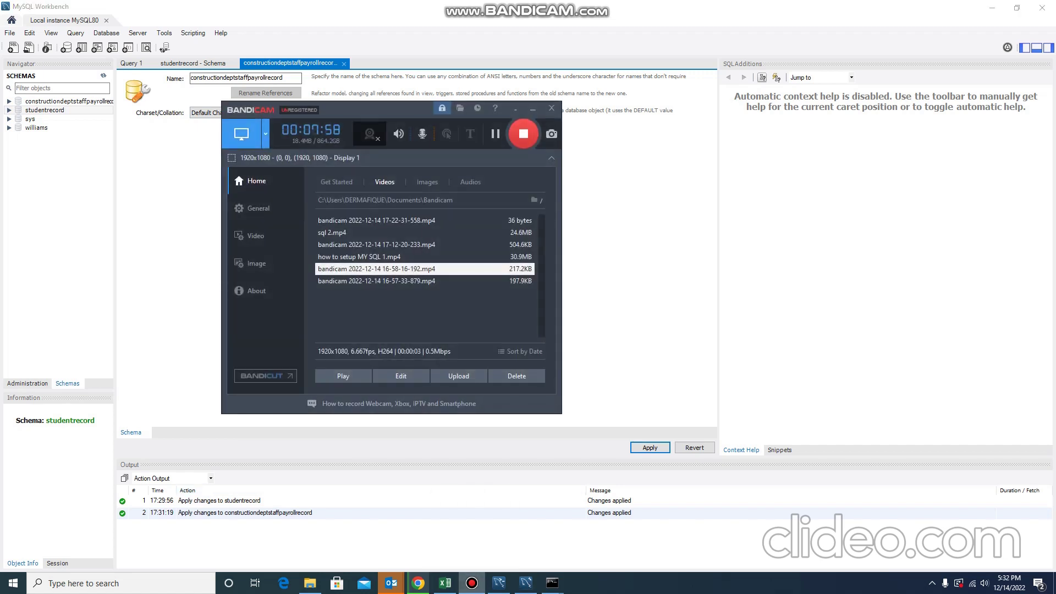